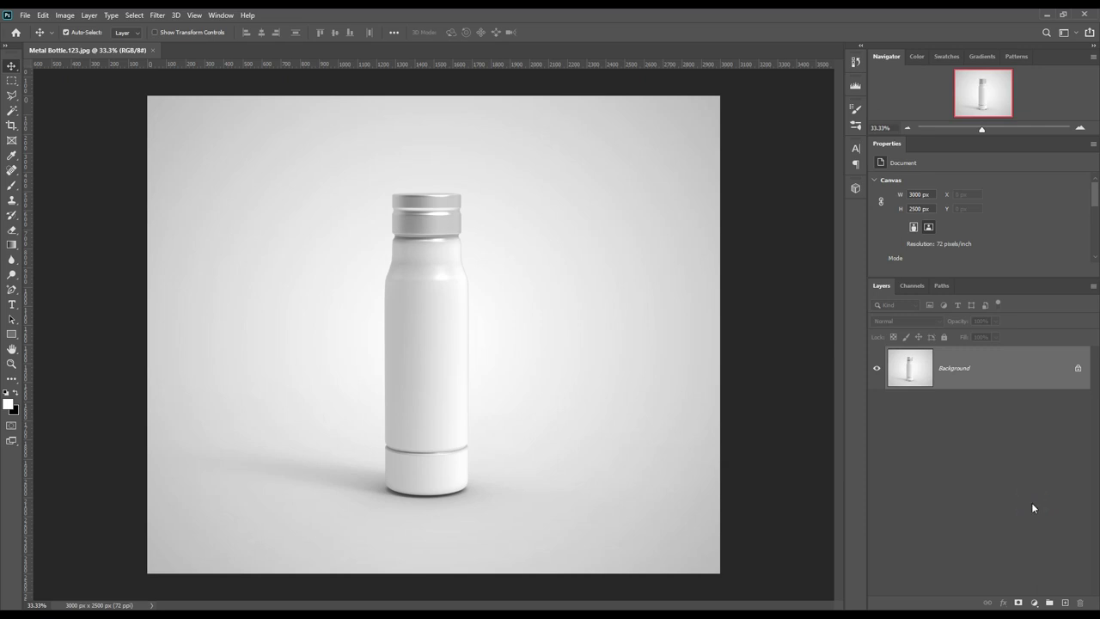
Step: Turn off Move tool Auto-Select and zoom in until the bottle cap fills the canvas
{"action": "key", "text": "ctrl"}
{"action": "key", "text": "ctrl+plus"}
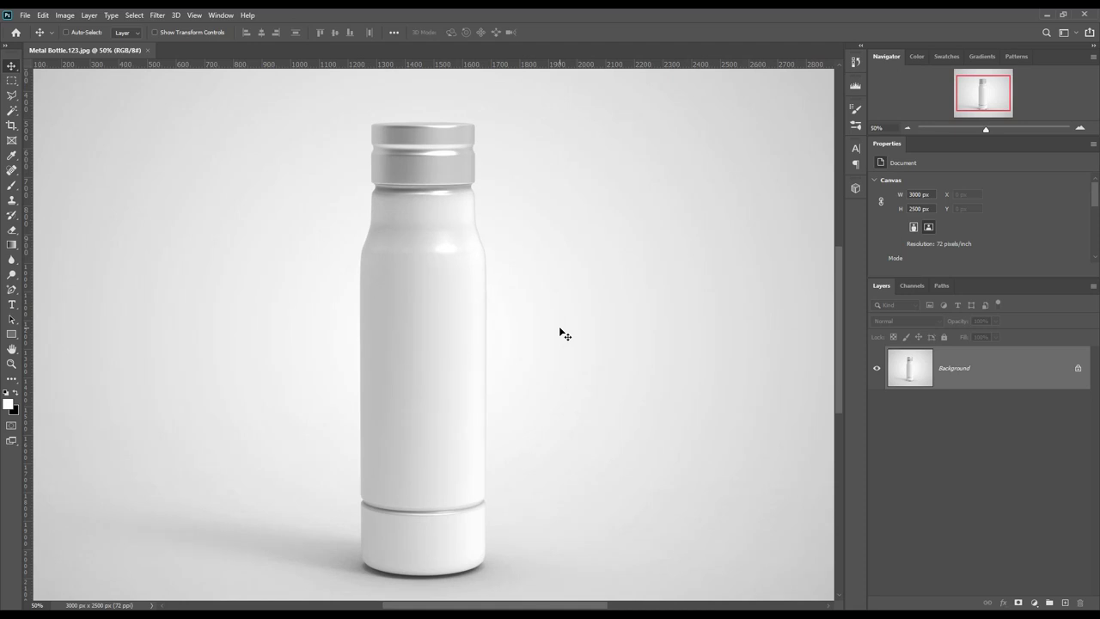
{"action": "key", "text": "ctrl+plus"}
{"action": "key", "text": "ctrl+plus"}
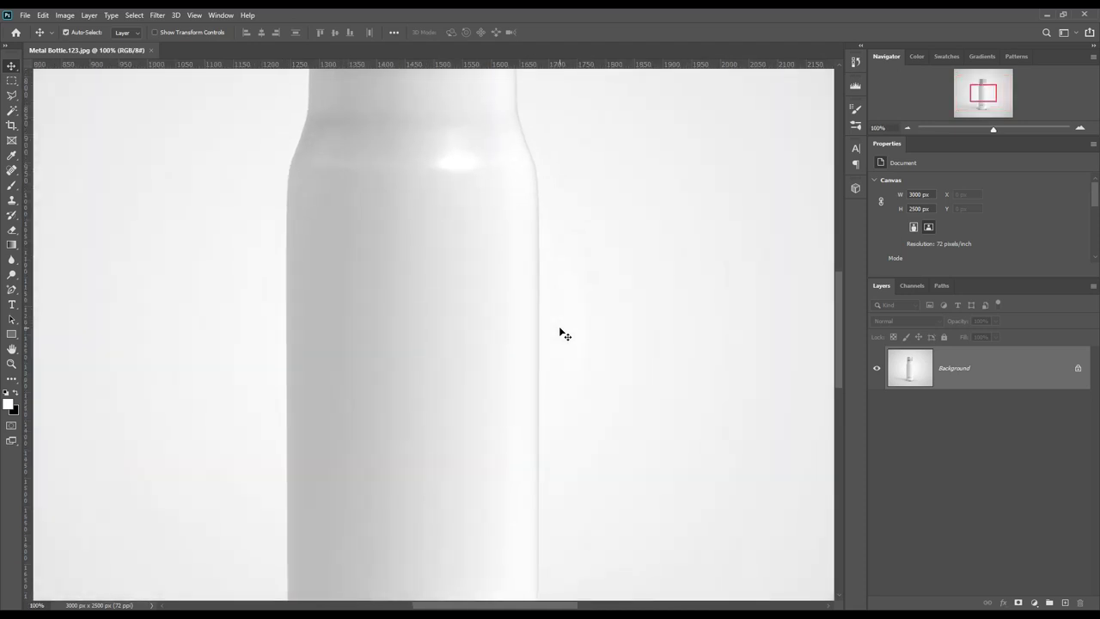
{"action": "scroll", "coordinate": [560, 334], "scroll_direction": "up", "scroll_amount": 1}
{"action": "scroll", "coordinate": [559, 334], "scroll_direction": "up", "scroll_amount": 1}
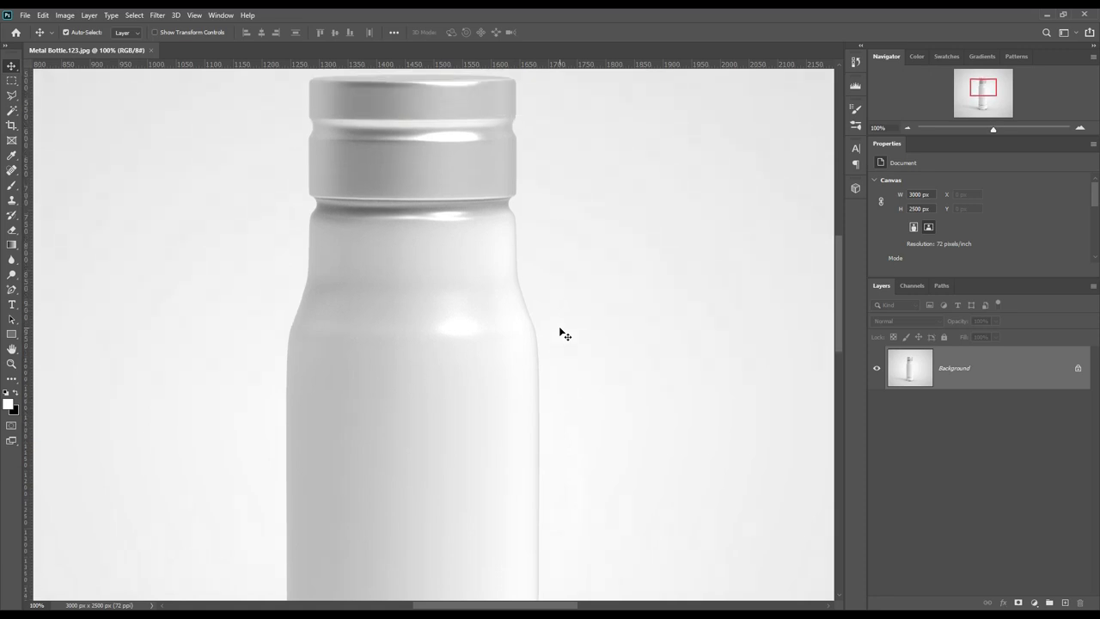
{"action": "scroll", "coordinate": [560, 334], "scroll_direction": "up", "scroll_amount": 1}
{"action": "key", "text": "ctrl+plus"}
{"action": "scroll", "coordinate": [560, 333], "scroll_direction": "up", "scroll_amount": 1}
{"action": "scroll", "coordinate": [560, 334], "scroll_direction": "up", "scroll_amount": 1}
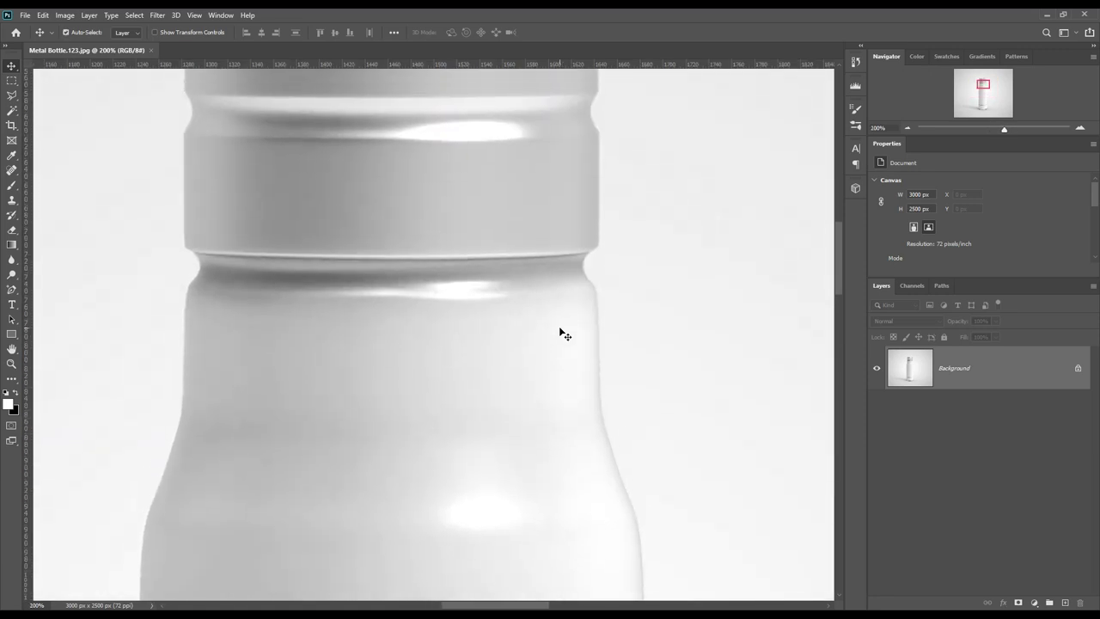
{"action": "scroll", "coordinate": [559, 334], "scroll_direction": "up", "scroll_amount": 1}
{"action": "scroll", "coordinate": [559, 333], "scroll_direction": "up", "scroll_amount": 1}
{"action": "scroll", "coordinate": [560, 334], "scroll_direction": "up", "scroll_amount": 1}
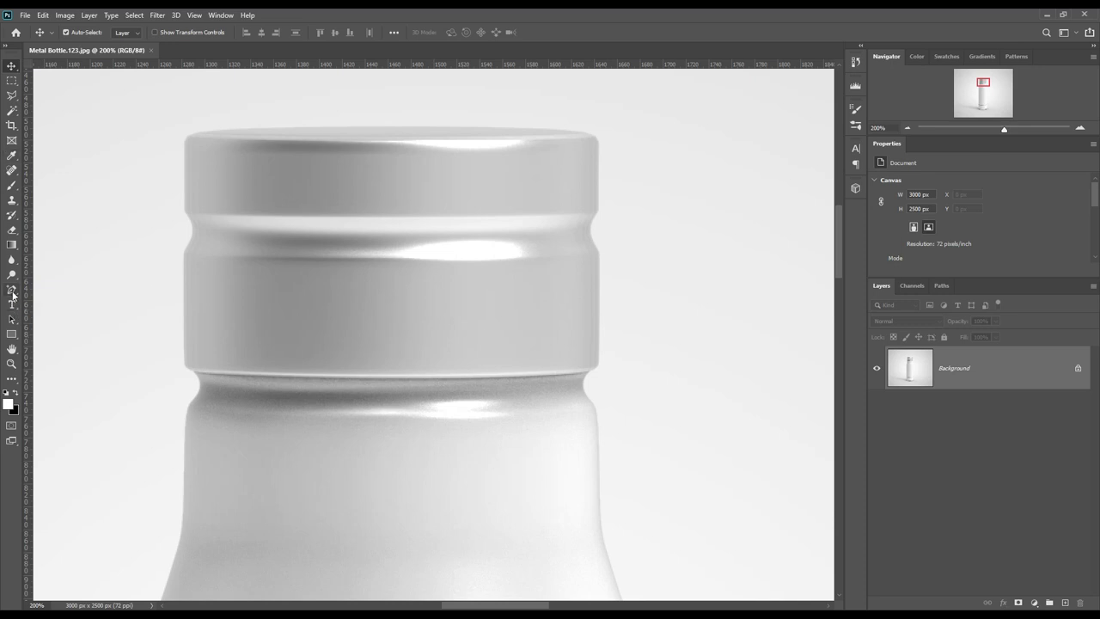
Step: Trace the cap's top edge and right side with the Pen tool in Shape mode
{"action": "left_click", "coordinate": [12, 290]}
{"action": "left_click", "coordinate": [55, 290]}
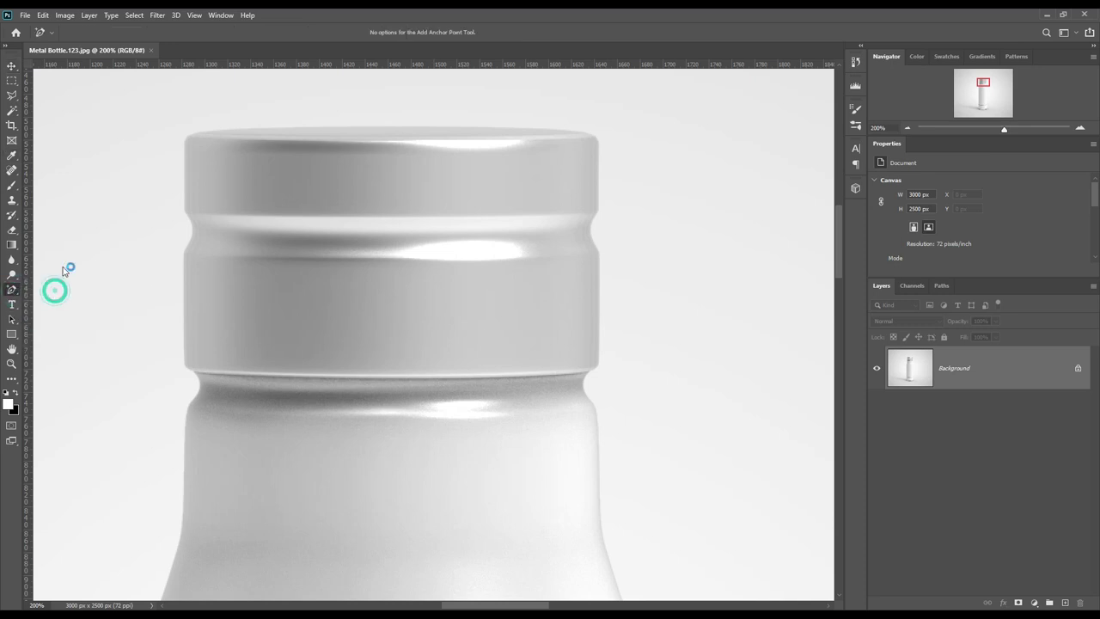
{"action": "left_click", "coordinate": [184, 151]}
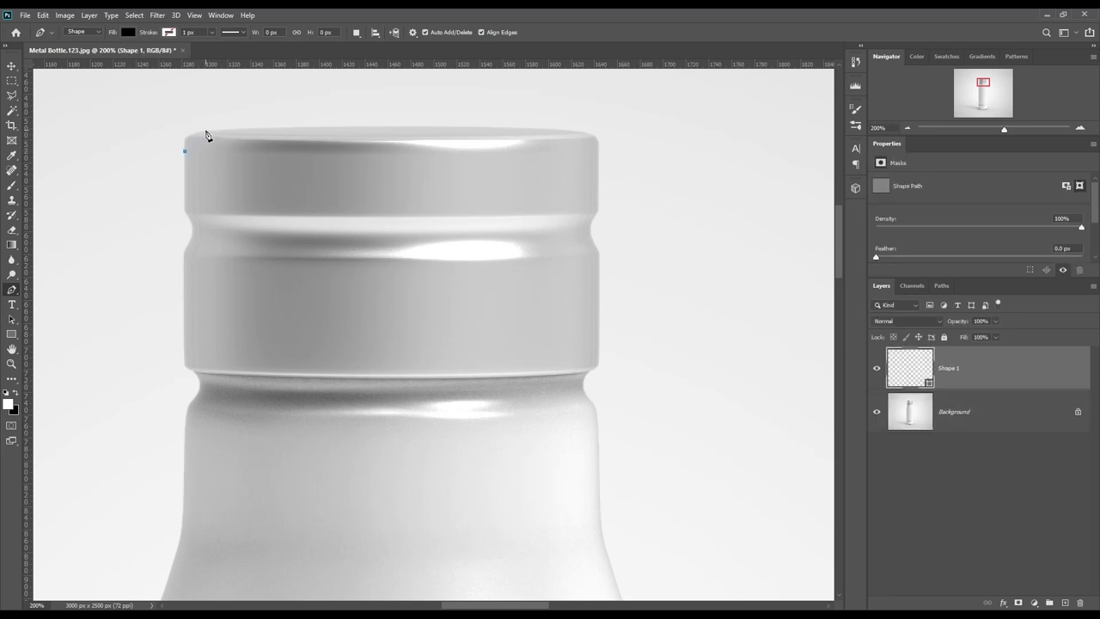
{"action": "left_click", "coordinate": [206, 131]}
{"action": "left_click", "coordinate": [576, 131]}
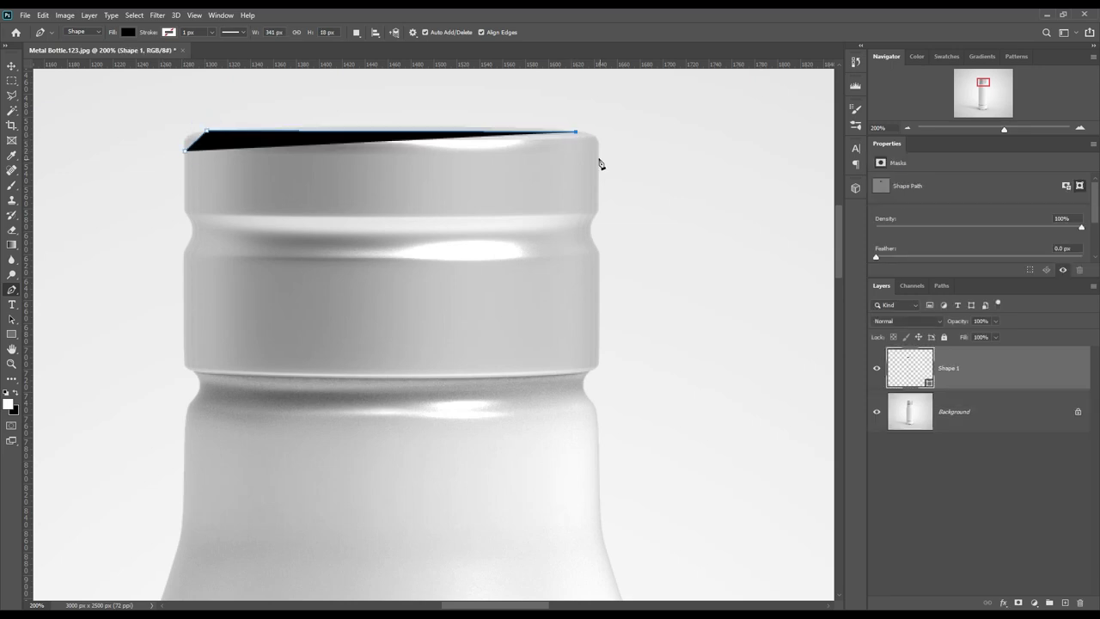
{"action": "left_click", "coordinate": [598, 155]}
{"action": "left_click", "coordinate": [598, 210]}
Step: Finish the cap outline along its bottom and left side, setting the shape opacity to 0%
{"action": "left_click", "coordinate": [598, 256]}
{"action": "left_click", "coordinate": [598, 358]}
{"action": "left_click", "coordinate": [585, 372]}
{"action": "left_click", "coordinate": [196, 372]}
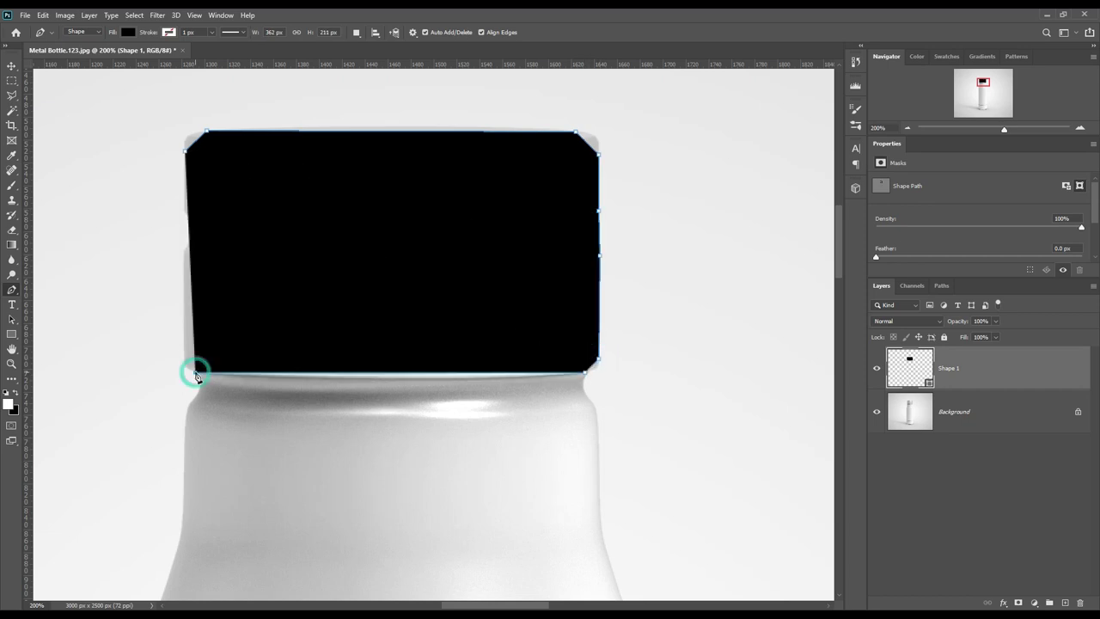
{"action": "key", "text": "0"}
{"action": "key", "text": "0"}
{"action": "left_click", "coordinate": [184, 252]}
{"action": "left_click", "coordinate": [184, 151]}
Step: Add anchor points on the cap's lower edge and corners, bending the right edge into the indent
{"action": "scroll", "coordinate": [380, 283], "scroll_direction": "up", "scroll_amount": 3}
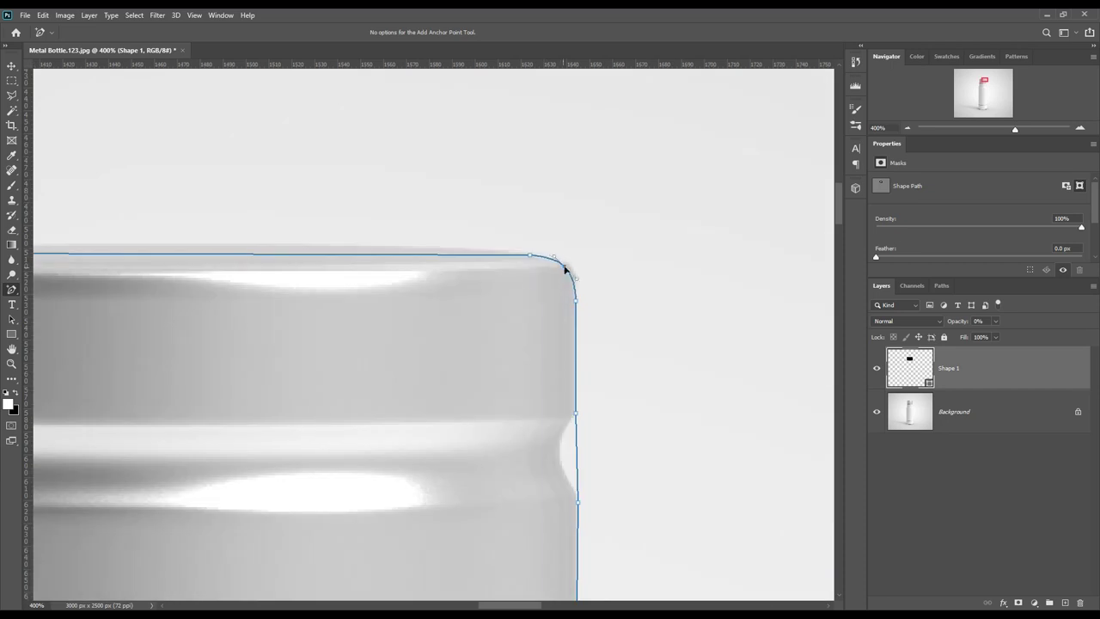
{"action": "scroll", "coordinate": [381, 383], "scroll_direction": "left", "scroll_amount": 5}
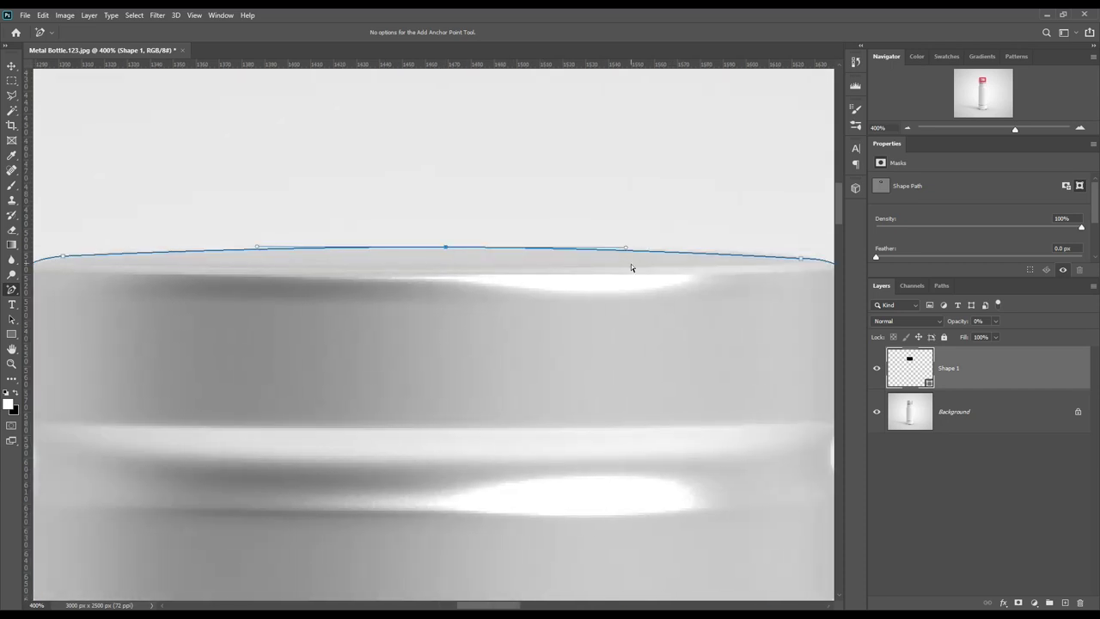
{"action": "scroll", "coordinate": [631, 265], "scroll_direction": "left", "scroll_amount": 5}
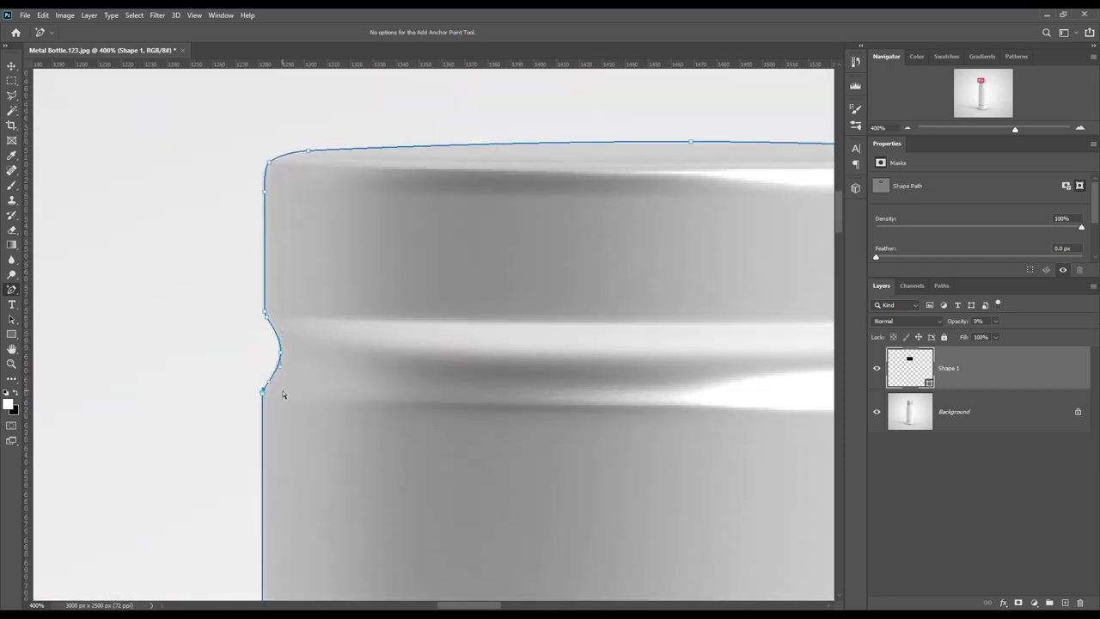
{"action": "scroll", "coordinate": [469, 305], "scroll_direction": "down", "scroll_amount": 3}
{"action": "left_click", "coordinate": [292, 375]}
{"action": "scroll", "coordinate": [381, 319], "scroll_direction": "right", "scroll_amount": 5}
{"action": "scroll", "coordinate": [356, 387], "scroll_direction": "right", "scroll_amount": 2}
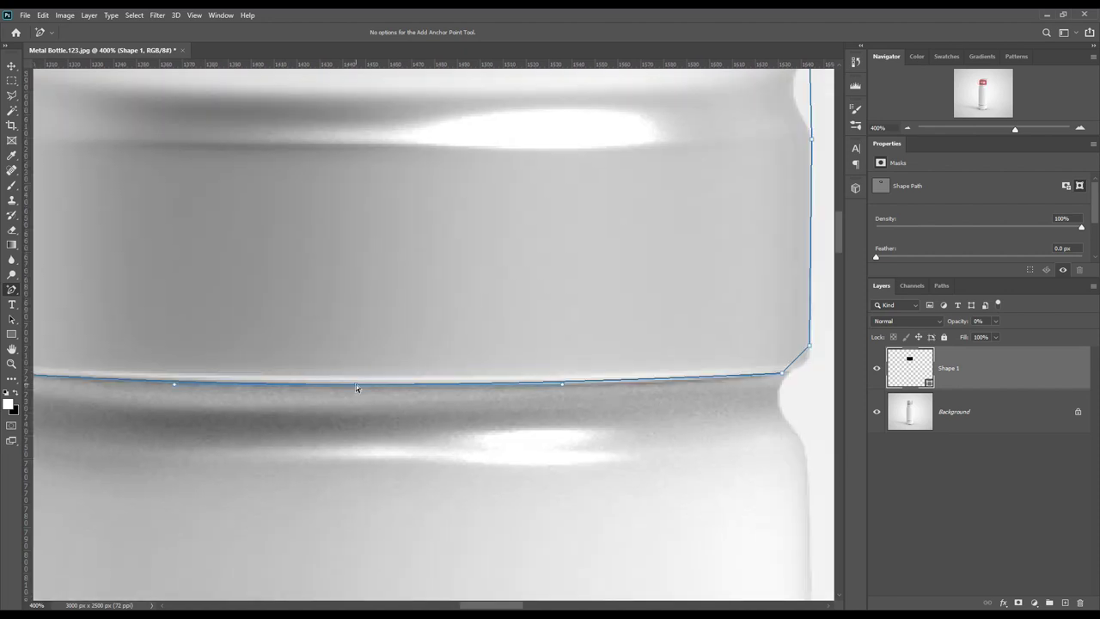
{"action": "scroll", "coordinate": [622, 395], "scroll_direction": "right", "scroll_amount": 2}
{"action": "left_click", "coordinate": [722, 358]}
{"action": "scroll", "coordinate": [705, 370], "scroll_direction": "up", "scroll_amount": 2}
{"action": "scroll", "coordinate": [704, 369], "scroll_direction": "right", "scroll_amount": 3}
{"action": "left_click_drag", "start_coordinate": [558, 250], "coordinate": [591, 232]}
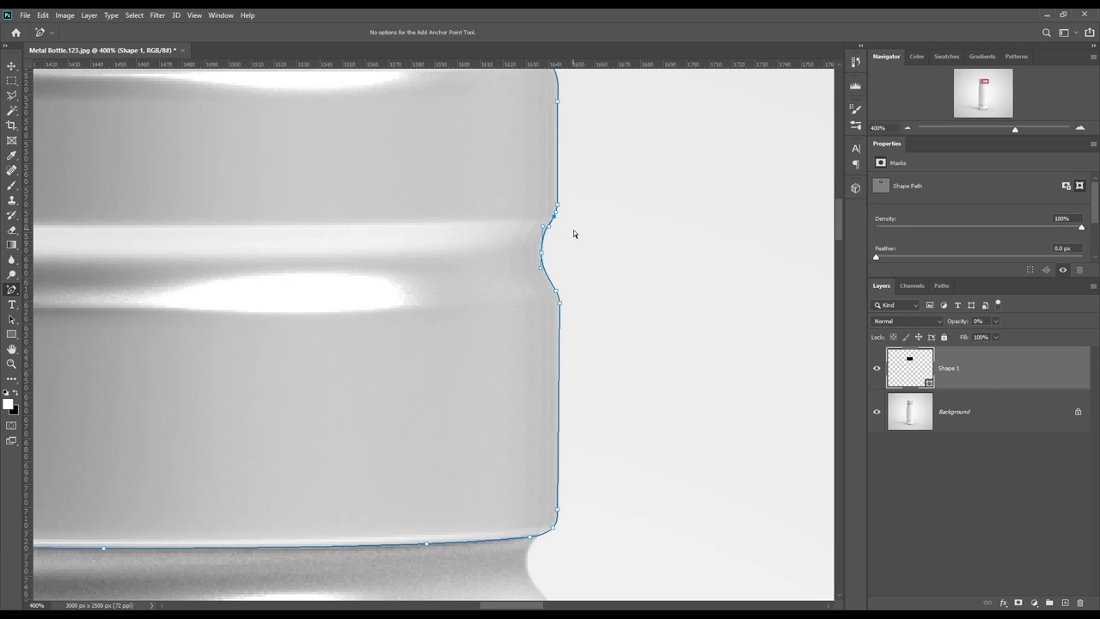
{"action": "scroll", "coordinate": [491, 310], "scroll_direction": "up", "scroll_amount": 3}
{"action": "scroll", "coordinate": [490, 311], "scroll_direction": "left", "scroll_amount": 5}
{"action": "left_click", "coordinate": [177, 274]}
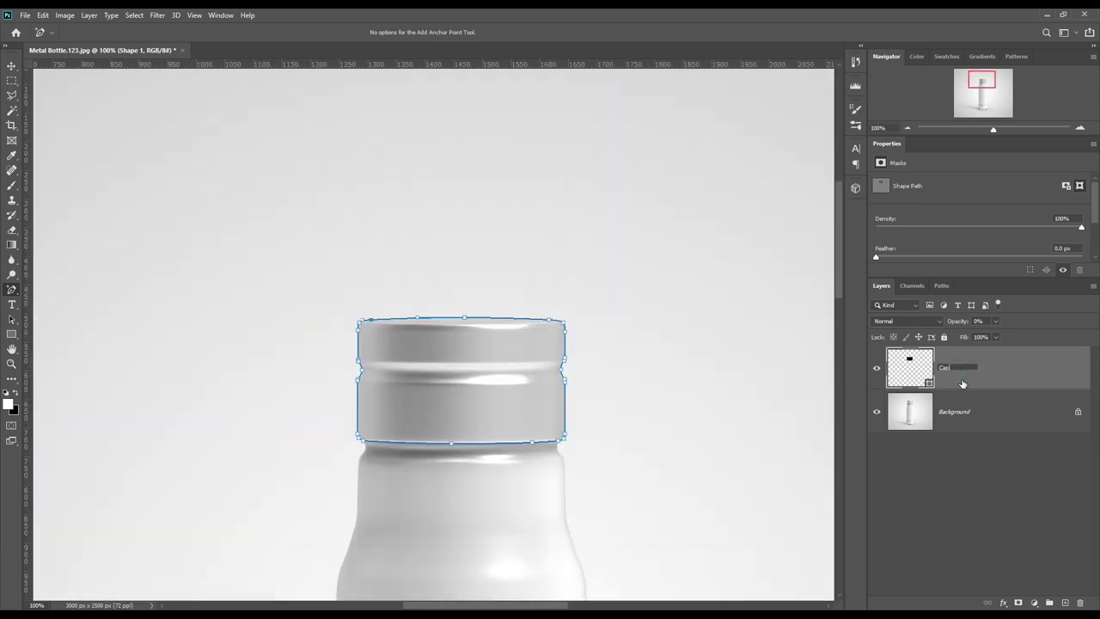
Step: Confirm the layer name Cap and select the Background layer
{"action": "left_click", "coordinate": [973, 408]}
{"action": "scroll", "coordinate": [675, 361], "scroll_direction": "down", "scroll_amount": 2}
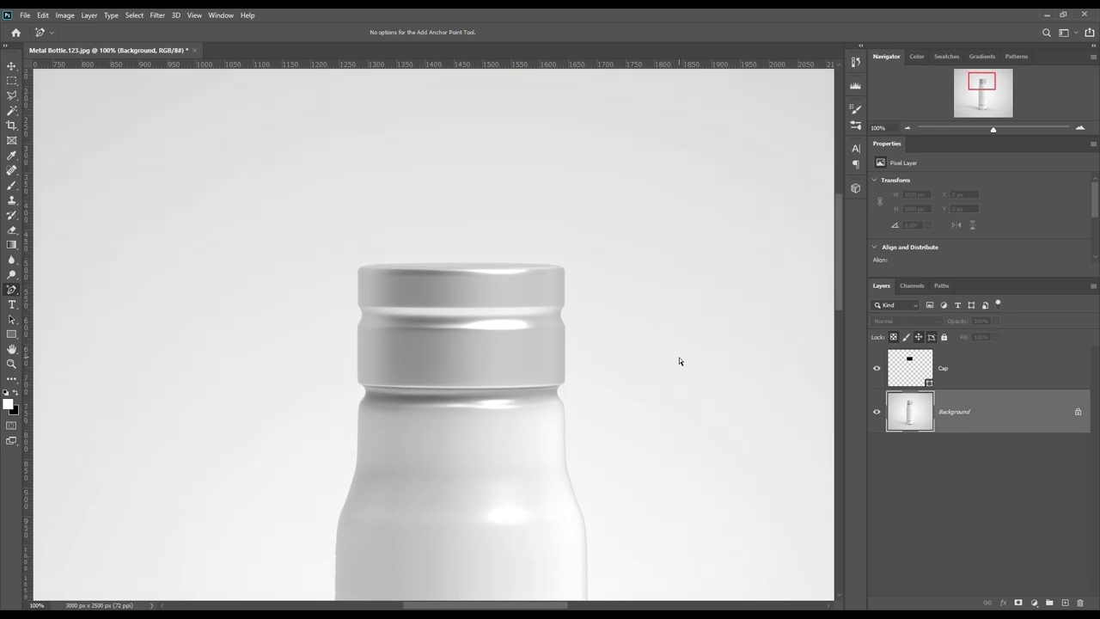
{"action": "scroll", "coordinate": [679, 357], "scroll_direction": "down", "scroll_amount": 1}
Step: Start a Pen shape down the bottle body's left edge below the cap, at 0% opacity
{"action": "key", "text": "ctrl+plus"}
{"action": "key", "text": "ctrl+plus"}
{"action": "scroll", "coordinate": [447, 379], "scroll_direction": "down", "scroll_amount": 1}
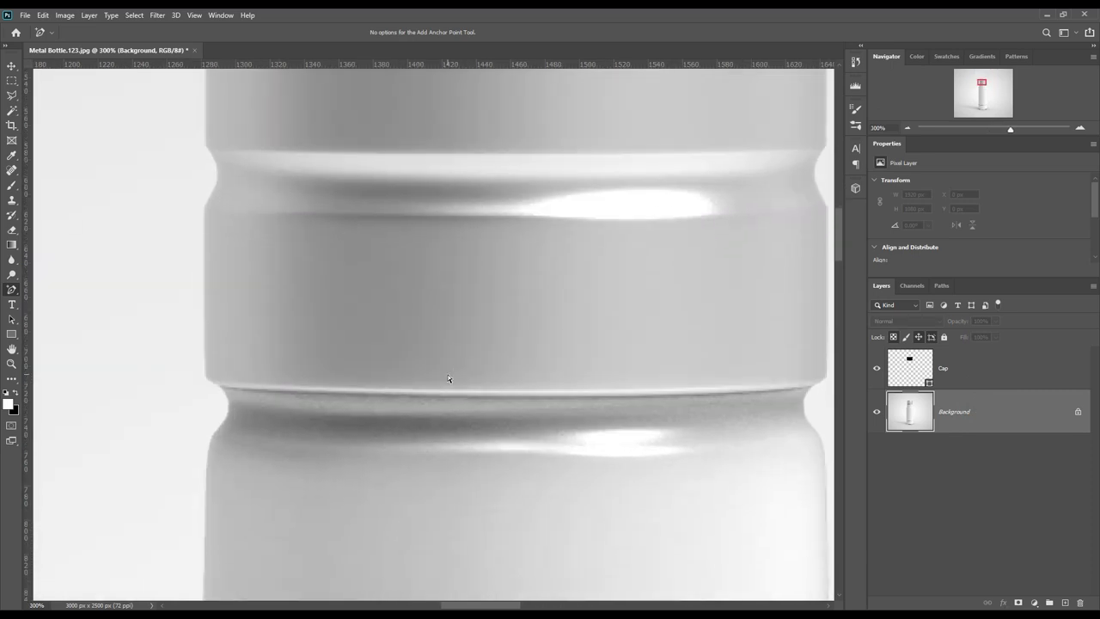
{"action": "right_click", "coordinate": [15, 290]}
{"action": "left_click", "coordinate": [49, 286]}
{"action": "left_click", "coordinate": [215, 365]}
{"action": "left_click", "coordinate": [219, 391]}
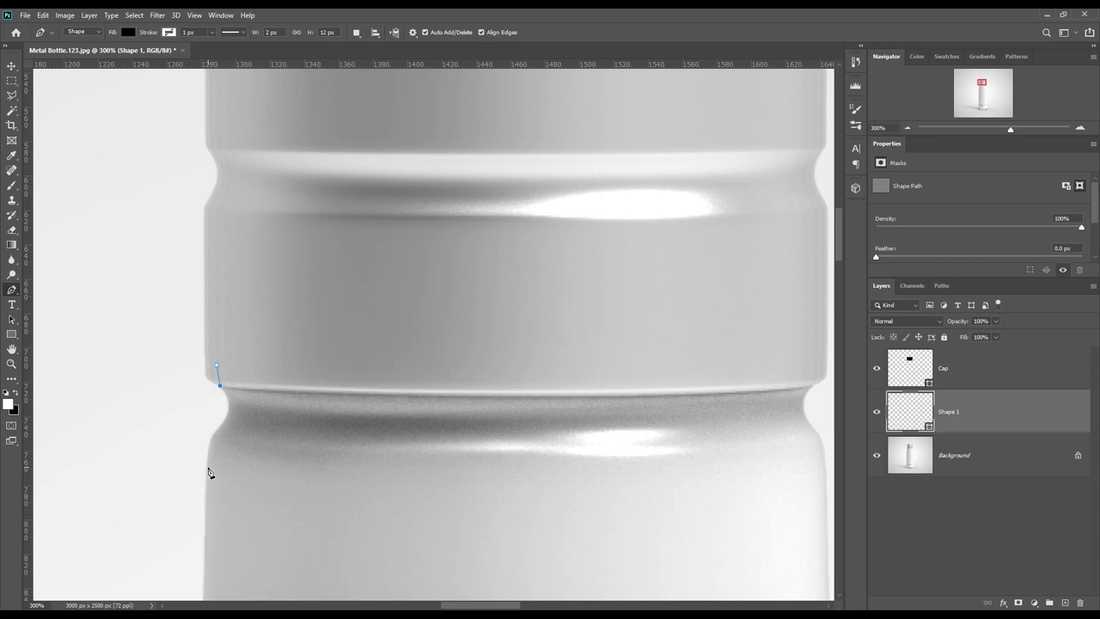
{"action": "left_click", "coordinate": [205, 469]}
{"action": "key", "text": "0"}
{"action": "key", "text": "0"}
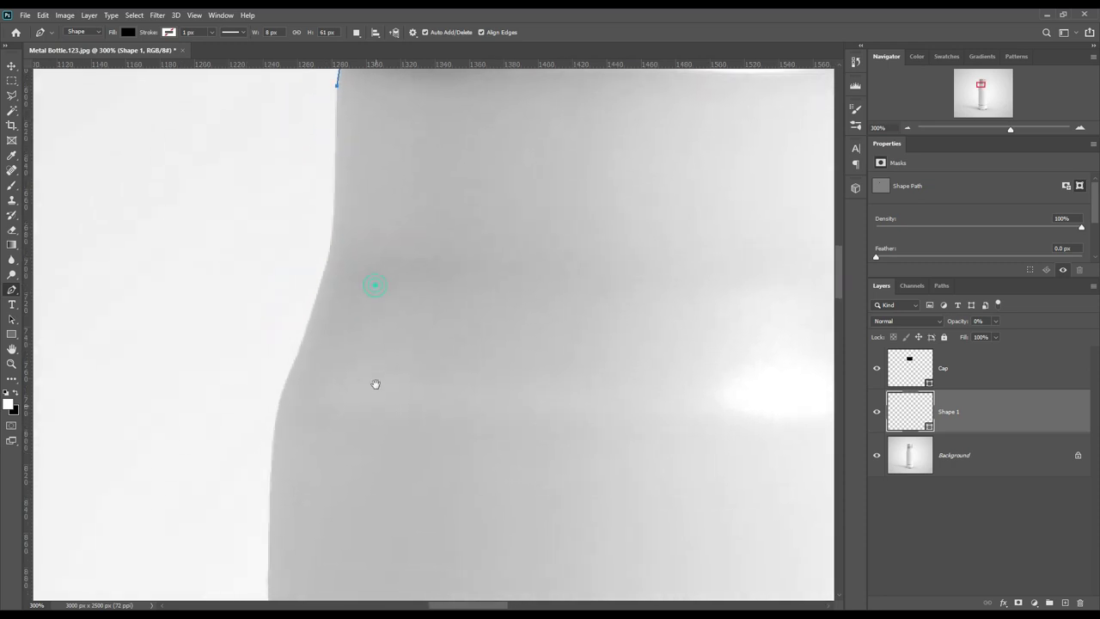
Step: Continue the body outline past the lower groove, across the base and to the right groove
{"action": "left_click", "coordinate": [303, 526]}
{"action": "scroll", "coordinate": [459, 321], "scroll_direction": "down", "scroll_amount": 3}
{"action": "scroll", "coordinate": [433, 381], "scroll_direction": "down", "scroll_amount": 5}
{"action": "left_click", "coordinate": [329, 421]}
{"action": "left_click", "coordinate": [343, 461]}
{"action": "scroll", "coordinate": [344, 356], "scroll_direction": "down", "scroll_amount": 4}
{"action": "left_click", "coordinate": [341, 344]}
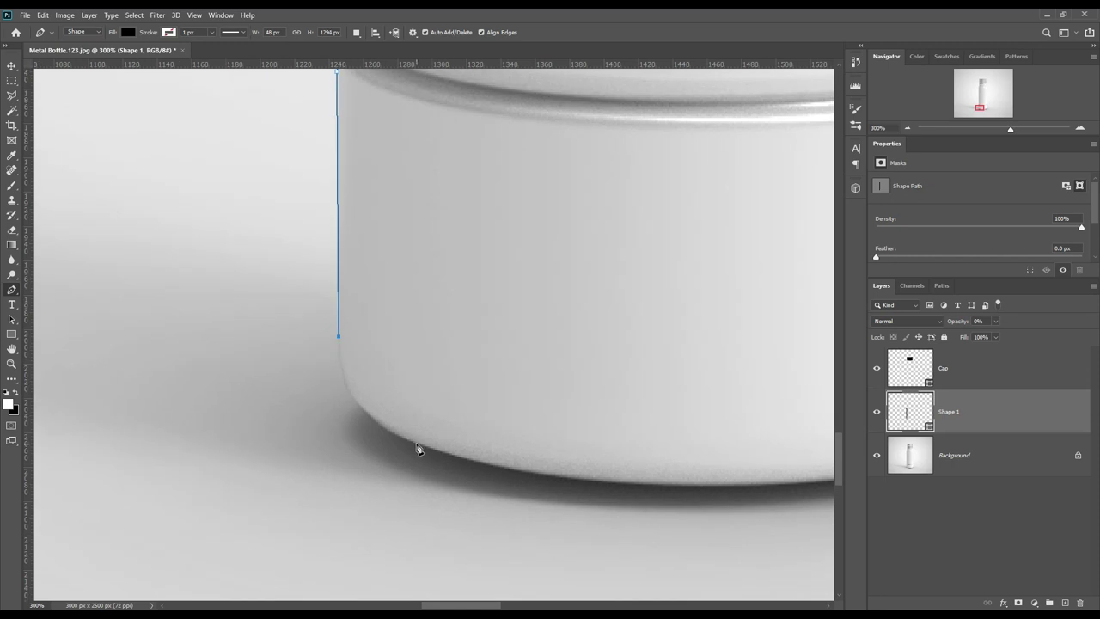
{"action": "left_click", "coordinate": [416, 441]}
{"action": "scroll", "coordinate": [516, 443], "scroll_direction": "right", "scroll_amount": 5}
{"action": "left_click", "coordinate": [625, 438]}
{"action": "scroll", "coordinate": [703, 340], "scroll_direction": "up", "scroll_amount": 5}
{"action": "left_click", "coordinate": [652, 294]}
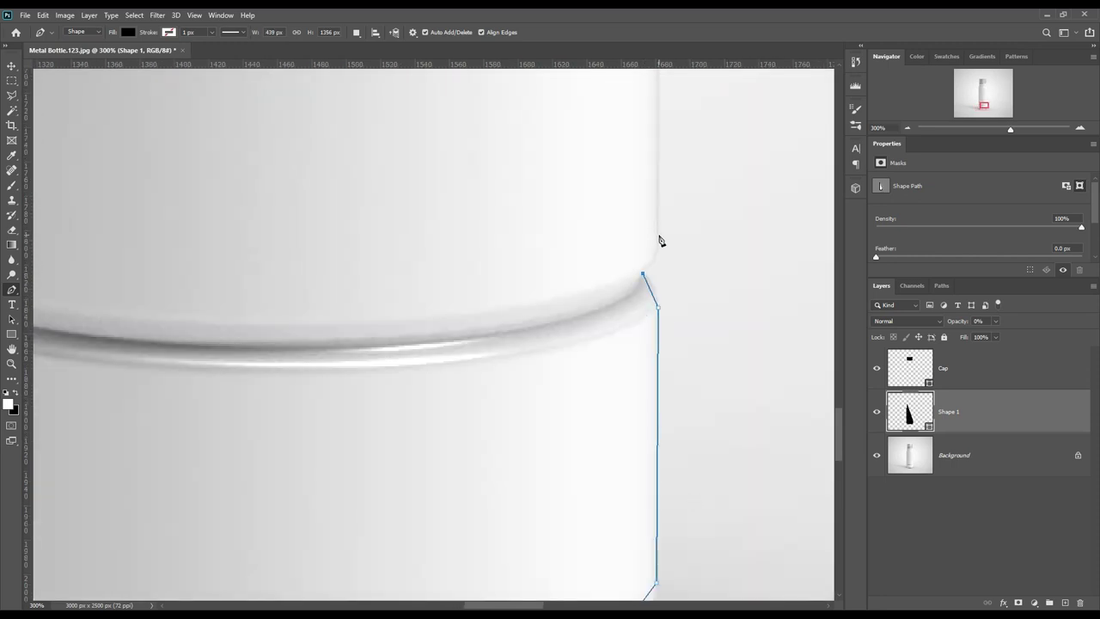
Step: Close the body outline up the right edge and shoulder and across the neck
{"action": "scroll", "coordinate": [658, 238], "scroll_direction": "up", "scroll_amount": 5}
{"action": "left_click", "coordinate": [602, 430]}
{"action": "scroll", "coordinate": [575, 341], "scroll_direction": "up", "scroll_amount": 5}
{"action": "left_click", "coordinate": [565, 335]}
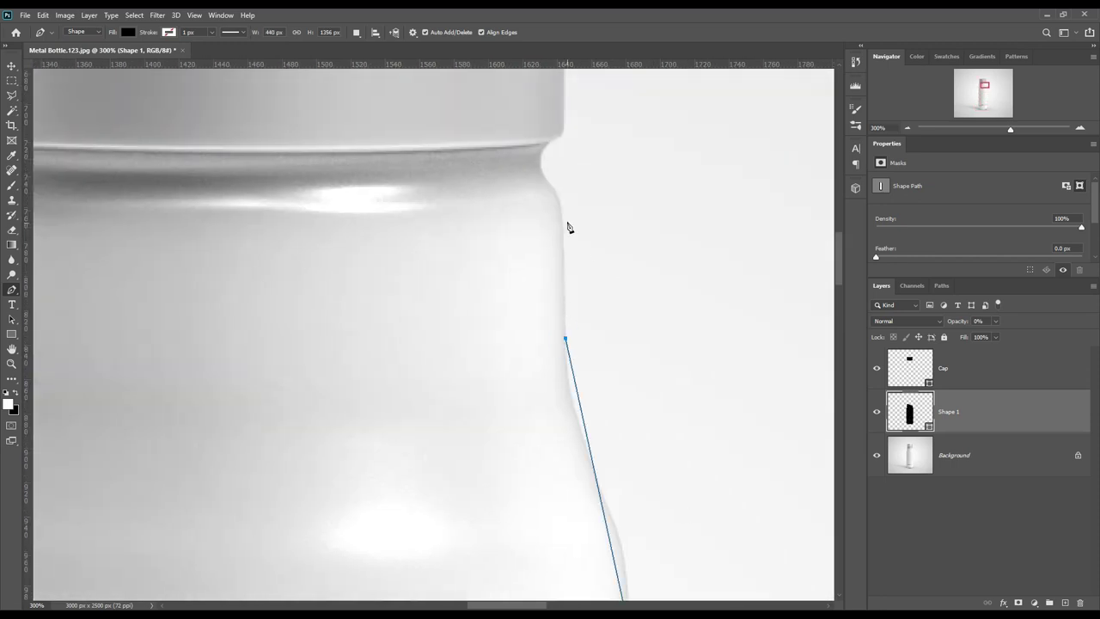
{"action": "left_click", "coordinate": [569, 226]}
{"action": "scroll", "coordinate": [562, 295], "scroll_direction": "up", "scroll_amount": 3}
{"action": "scroll", "coordinate": [562, 295], "scroll_direction": "left", "scroll_amount": 5}
{"action": "left_click", "coordinate": [254, 306]}
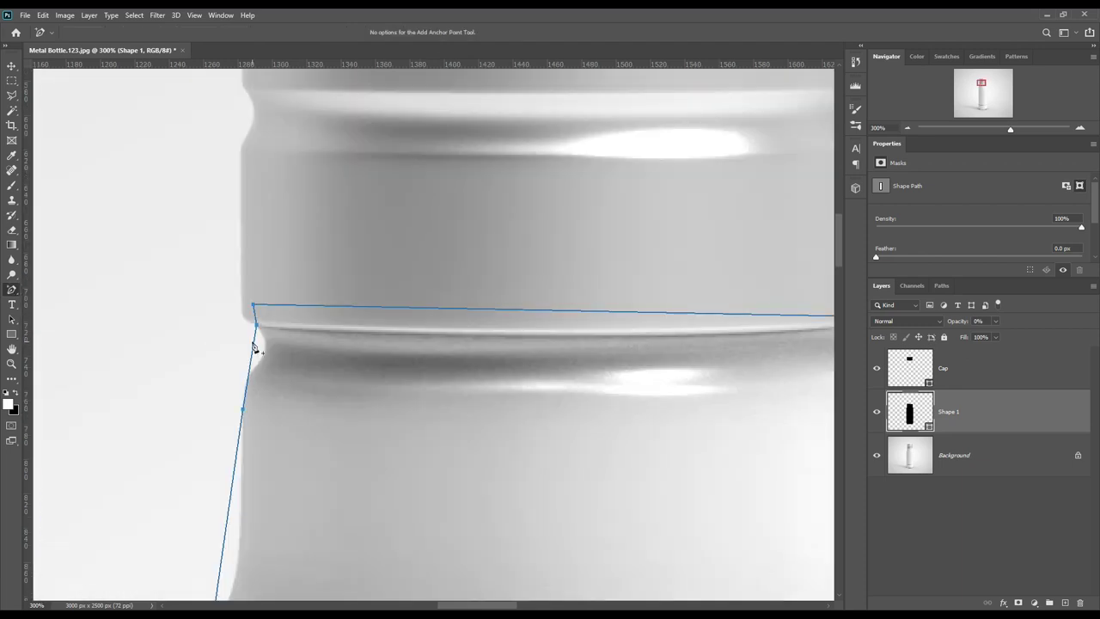
Step: Curve the left shoulder, delete two stray left-edge anchors and add one at the ring kink
{"action": "mouse_move", "coordinate": [247, 378]}
{"action": "left_mouse_down"}
{"action": "mouse_move", "coordinate": [263, 368]}
{"action": "mouse_move", "coordinate": [258, 444]}
{"action": "left_mouse_up"}
{"action": "scroll", "coordinate": [287, 422], "scroll_direction": "down", "scroll_amount": 5}
{"action": "scroll", "coordinate": [246, 495], "scroll_direction": "down", "scroll_amount": 3}
{"action": "scroll", "coordinate": [246, 495], "scroll_direction": "left", "scroll_amount": 2}
{"action": "right_click", "coordinate": [284, 332]}
{"action": "left_click", "coordinate": [300, 336]}
{"action": "right_click", "coordinate": [318, 236]}
{"action": "left_click", "coordinate": [349, 241]}
{"action": "scroll", "coordinate": [327, 266], "scroll_direction": "up", "scroll_amount": 2}
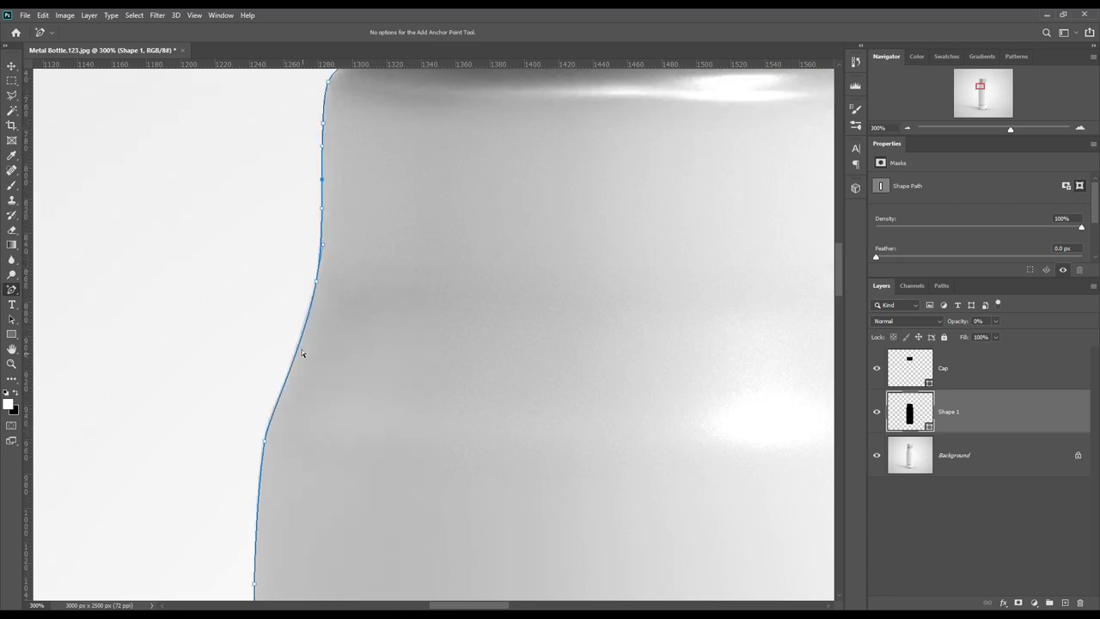
{"action": "scroll", "coordinate": [378, 384], "scroll_direction": "down", "scroll_amount": 3}
{"action": "scroll", "coordinate": [302, 244], "scroll_direction": "down", "scroll_amount": 5}
{"action": "scroll", "coordinate": [425, 369], "scroll_direction": "down", "scroll_amount": 3}
{"action": "left_click", "coordinate": [313, 428]}
Step: Bend the bottom edge along the bottle base and round its bottom-right corner
{"action": "scroll", "coordinate": [376, 526], "scroll_direction": "down", "scroll_amount": 5}
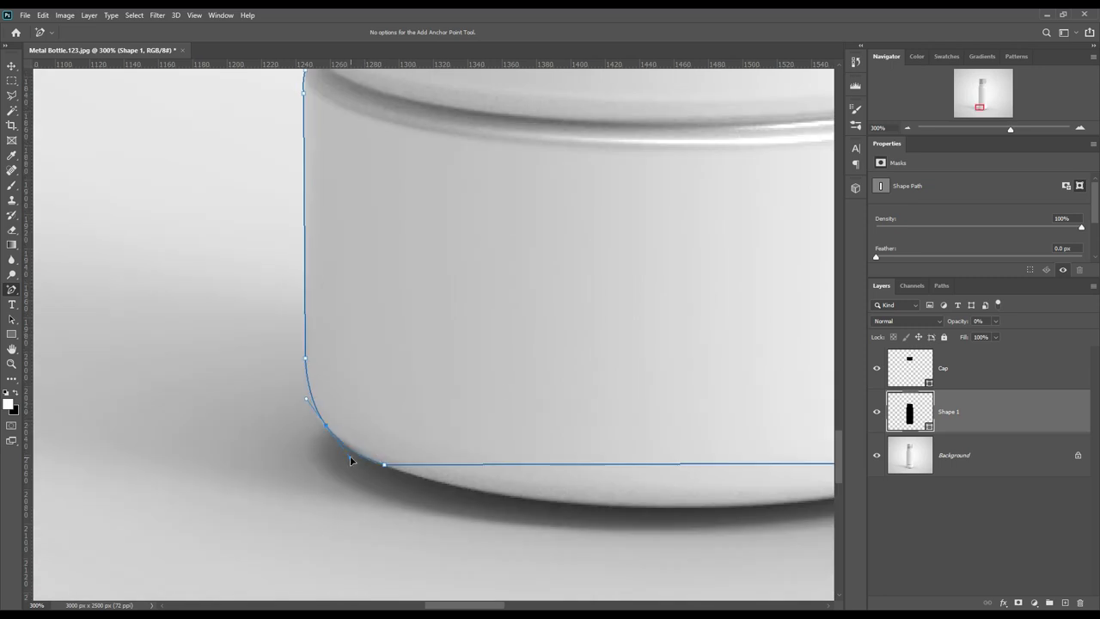
{"action": "scroll", "coordinate": [350, 460], "scroll_direction": "right", "scroll_amount": 5}
{"action": "left_click_drag", "start_coordinate": [438, 394], "coordinate": [442, 430]}
{"action": "mouse_move", "coordinate": [682, 404]}
{"action": "left_mouse_down"}
{"action": "mouse_move", "coordinate": [698, 421]}
{"action": "mouse_move", "coordinate": [656, 421]}
{"action": "left_mouse_up"}
{"action": "left_click", "coordinate": [789, 348]}
{"action": "left_click_drag", "start_coordinate": [791, 351], "coordinate": [771, 385]}
{"action": "scroll", "coordinate": [370, 462], "scroll_direction": "up", "scroll_amount": 3}
{"action": "scroll", "coordinate": [370, 462], "scroll_direction": "right", "scroll_amount": 3}
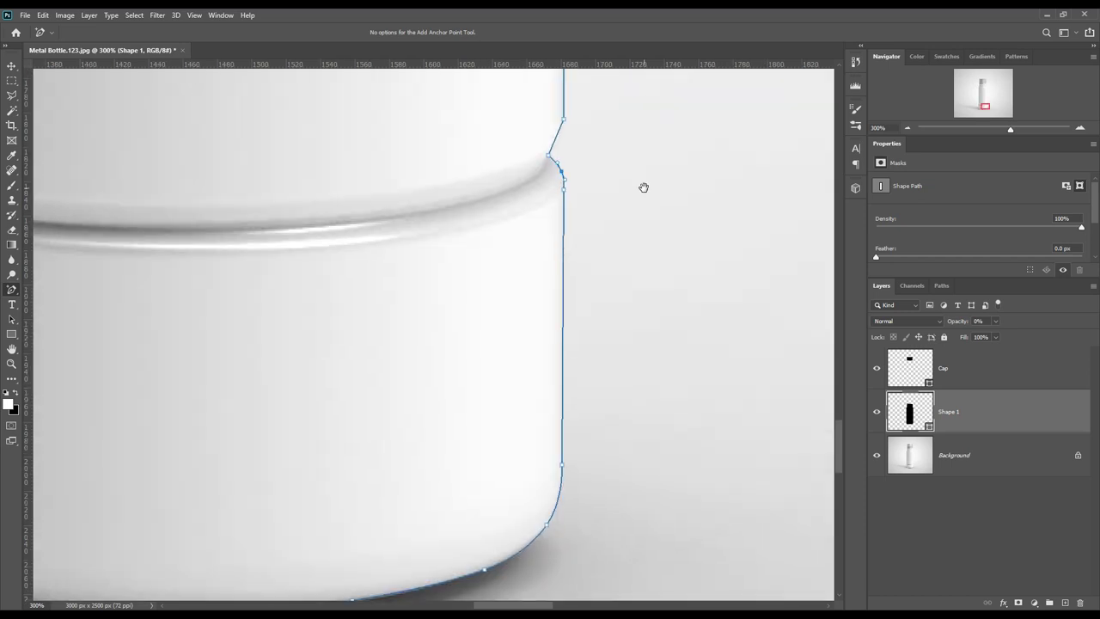
Step: Curve the right shoulder and reshape the outline where the neck meets the ring
{"action": "left_click_drag", "start_coordinate": [643, 188], "coordinate": [501, 442]}
{"action": "left_click_drag", "start_coordinate": [593, 172], "coordinate": [602, 418]}
{"action": "left_click_drag", "start_coordinate": [479, 274], "coordinate": [463, 242]}
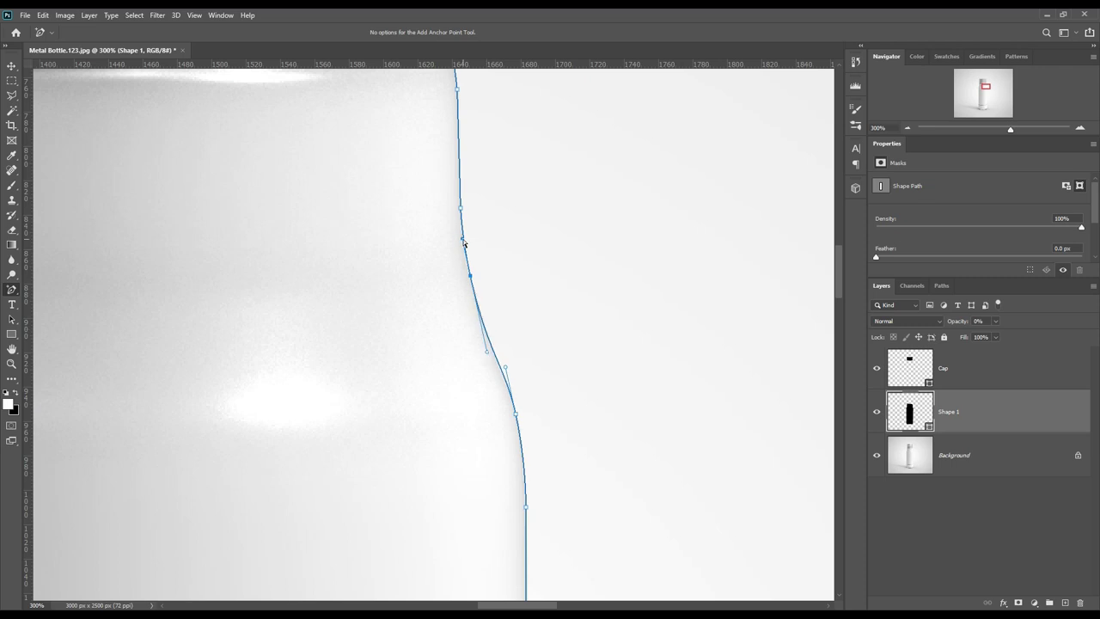
{"action": "scroll", "coordinate": [507, 368], "scroll_direction": "up", "scroll_amount": 3}
{"action": "scroll", "coordinate": [559, 352], "scroll_direction": "up", "scroll_amount": 1}
{"action": "scroll", "coordinate": [602, 342], "scroll_direction": "up", "scroll_amount": 2}
{"action": "mouse_move", "coordinate": [447, 244]}
{"action": "left_mouse_down"}
{"action": "mouse_move", "coordinate": [470, 211]}
{"action": "mouse_move", "coordinate": [452, 267]}
{"action": "left_mouse_up"}
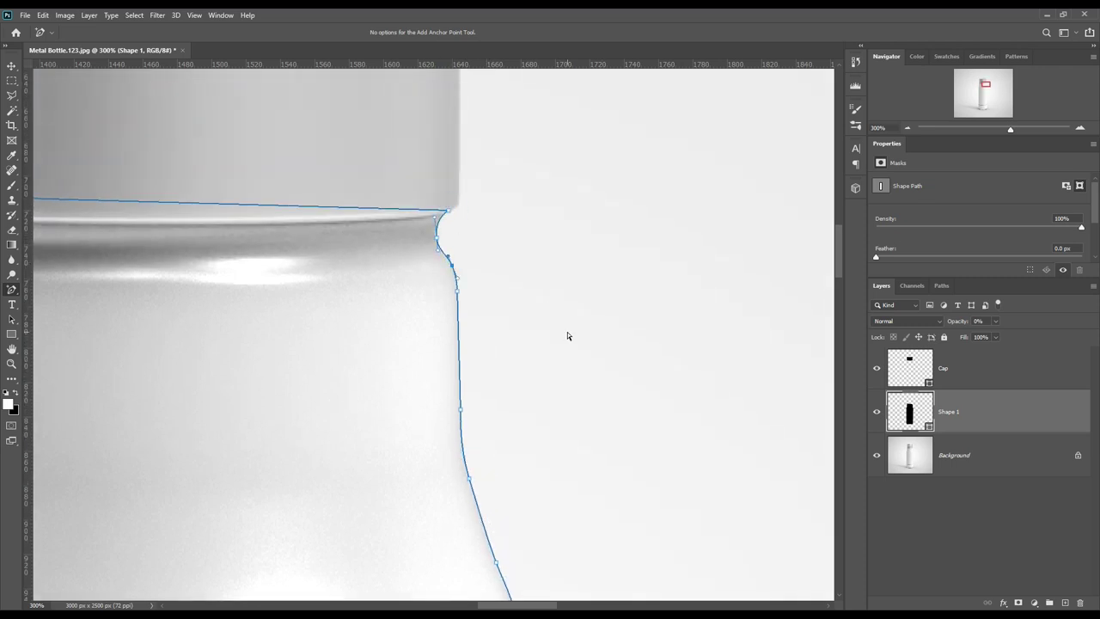
{"action": "key", "text": "ctrl+0"}
Step: Group the cap and body shapes as Object 3D, hide the group and select Background
{"action": "left_click", "coordinate": [943, 368], "text": "shift"}
{"action": "key", "text": "ctrl+g"}
{"action": "double_click", "coordinate": [918, 354]}
{"action": "type", "text": "Object 1D"}
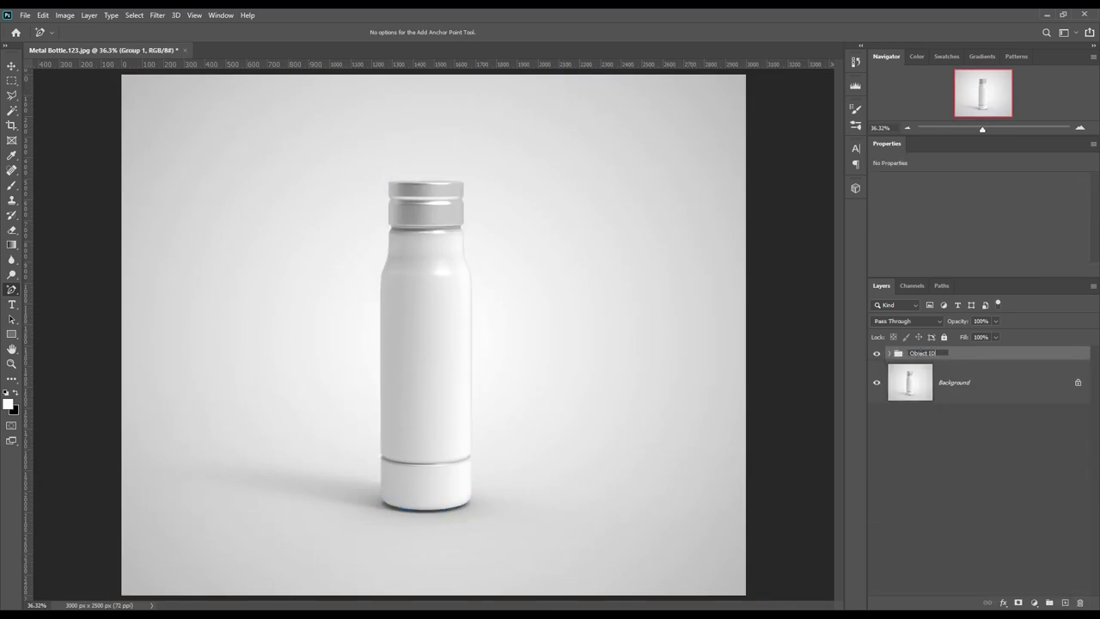
{"action": "key", "text": "Return"}
{"action": "left_click", "coordinate": [877, 354]}
{"action": "left_click", "coordinate": [972, 381]}
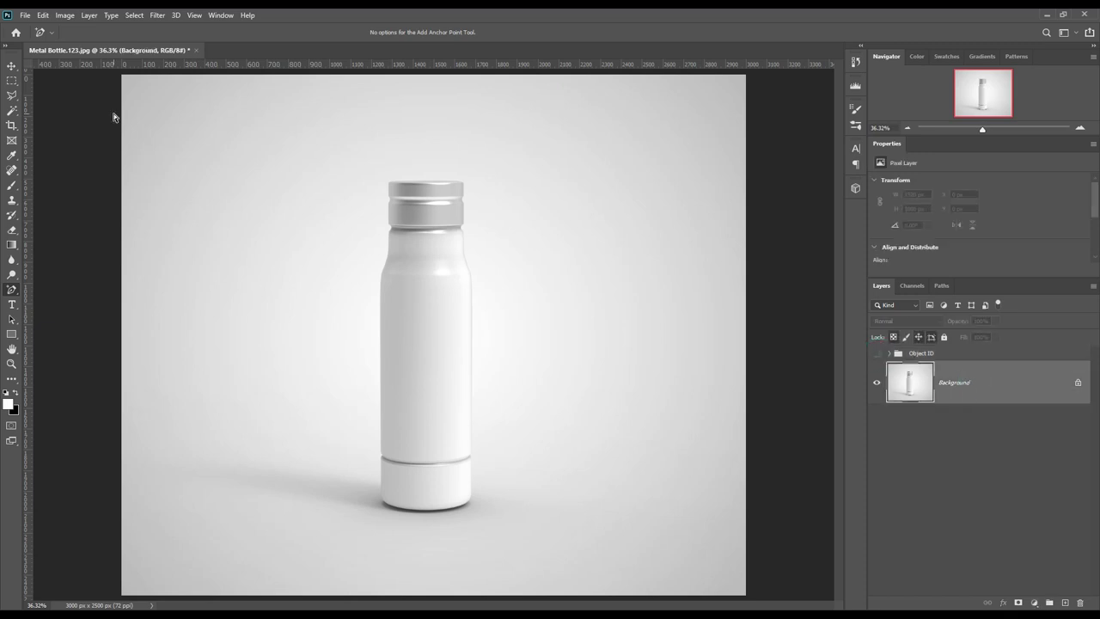
Step: Frame the bottle with four guides and draw a 609 × 1574 px black rectangle between them
{"action": "key", "text": "u"}
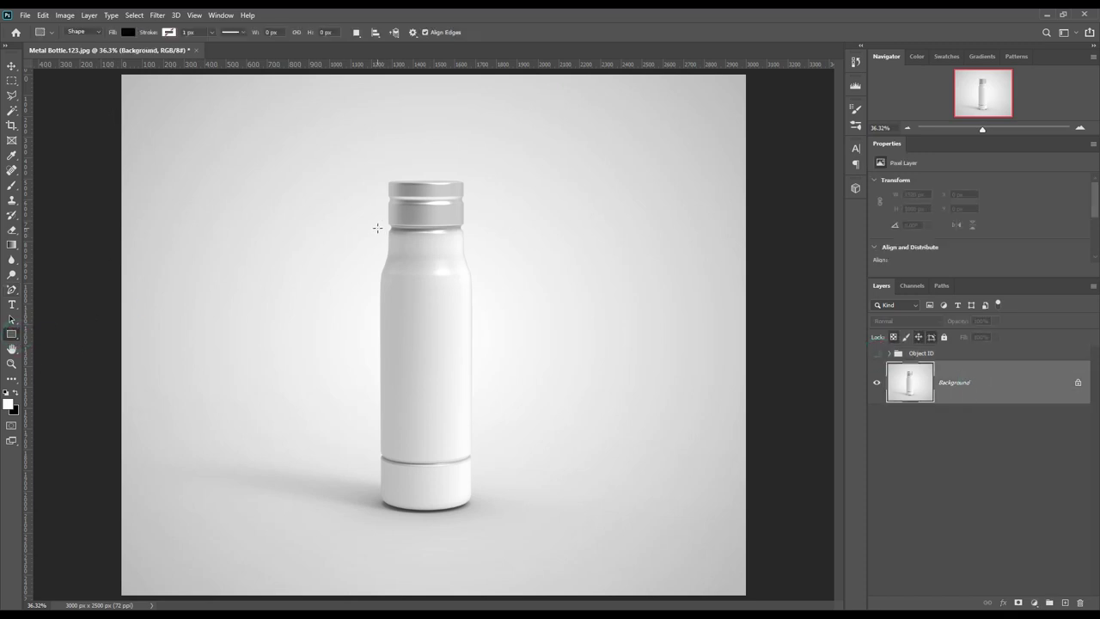
{"action": "left_click_drag", "start_coordinate": [26, 273], "coordinate": [378, 299]}
{"action": "left_click_drag", "start_coordinate": [28, 333], "coordinate": [473, 333]}
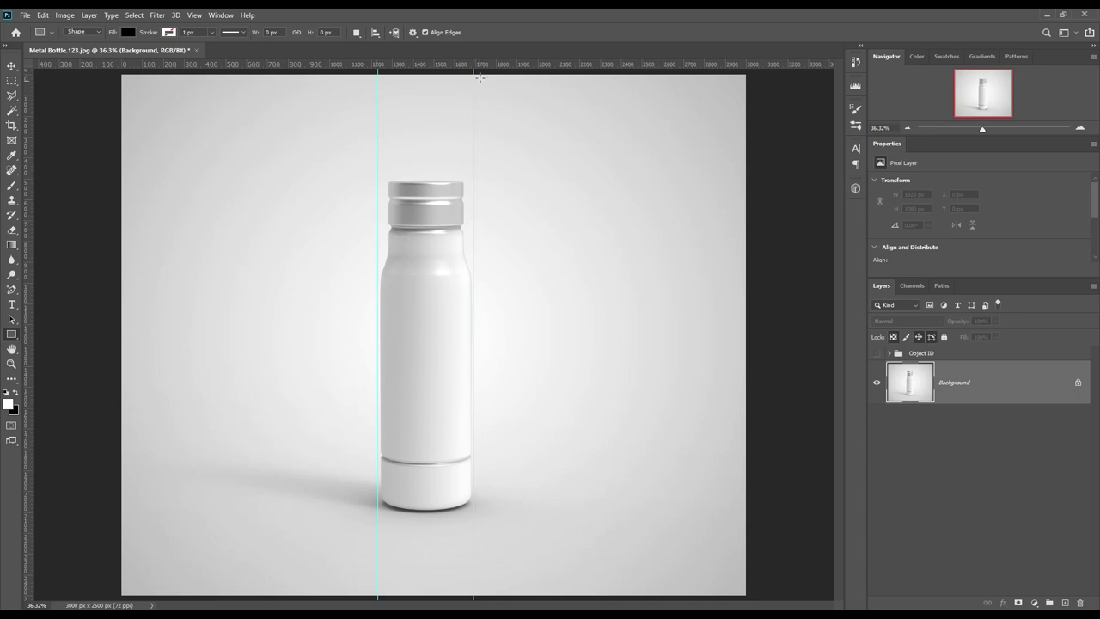
{"action": "mouse_move", "coordinate": [495, 70]}
{"action": "left_mouse_down"}
{"action": "mouse_move", "coordinate": [535, 522]}
{"action": "mouse_move", "coordinate": [563, 514]}
{"action": "left_mouse_up"}
{"action": "mouse_move", "coordinate": [506, 68]}
{"action": "left_mouse_down"}
{"action": "mouse_move", "coordinate": [523, 226]}
{"action": "mouse_move", "coordinate": [532, 222]}
{"action": "left_mouse_up"}
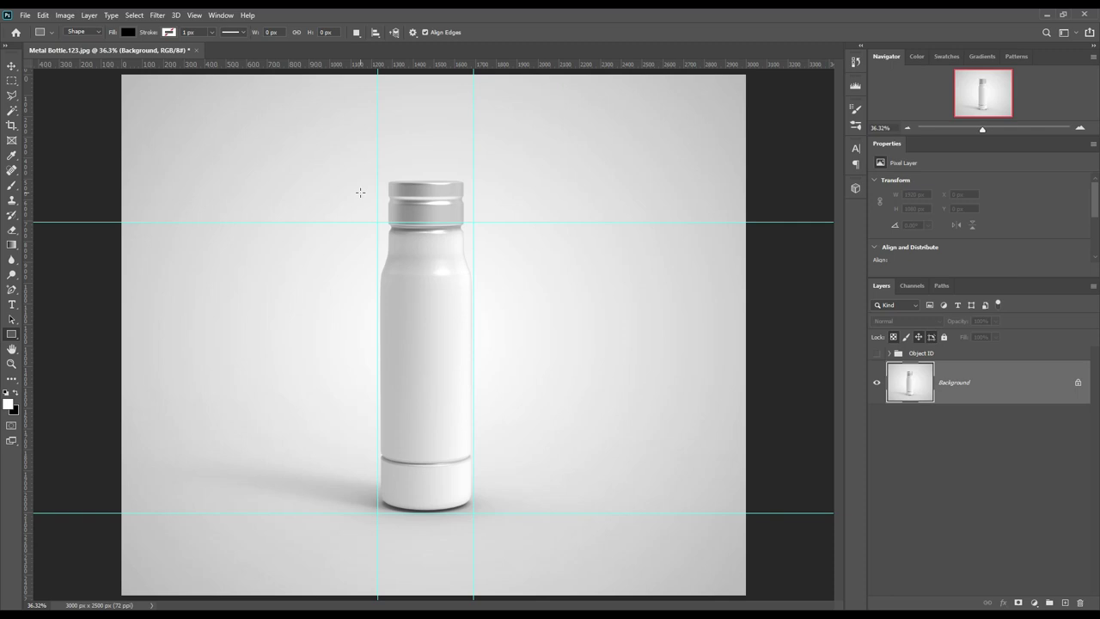
{"action": "left_click_drag", "start_coordinate": [357, 193], "coordinate": [502, 514]}
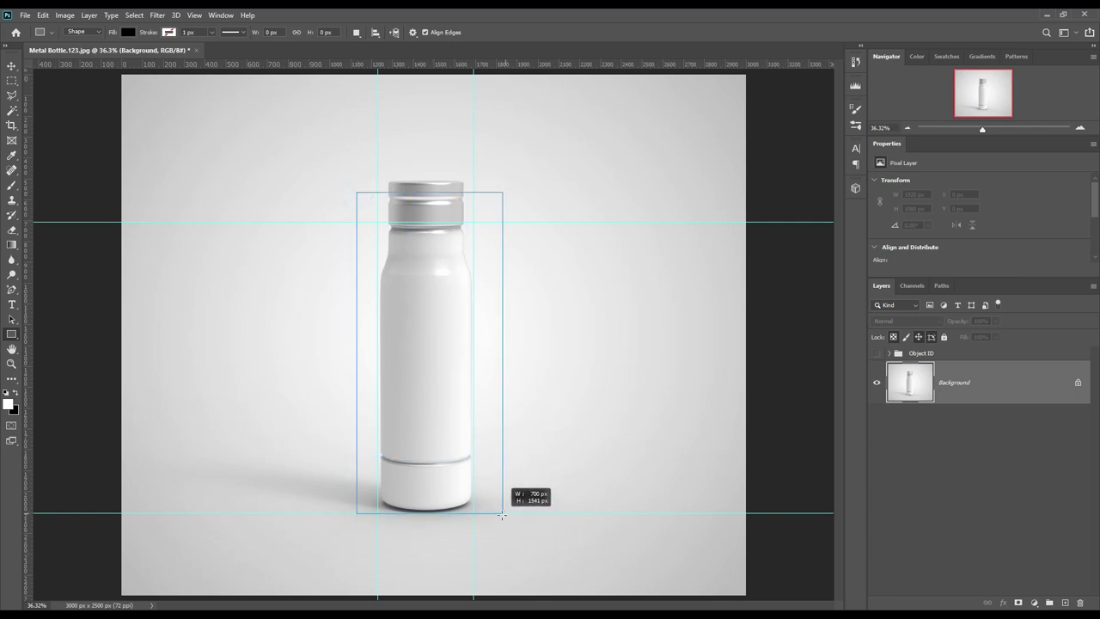
{"action": "left_click_drag", "start_coordinate": [502, 514], "coordinate": [493, 521]}
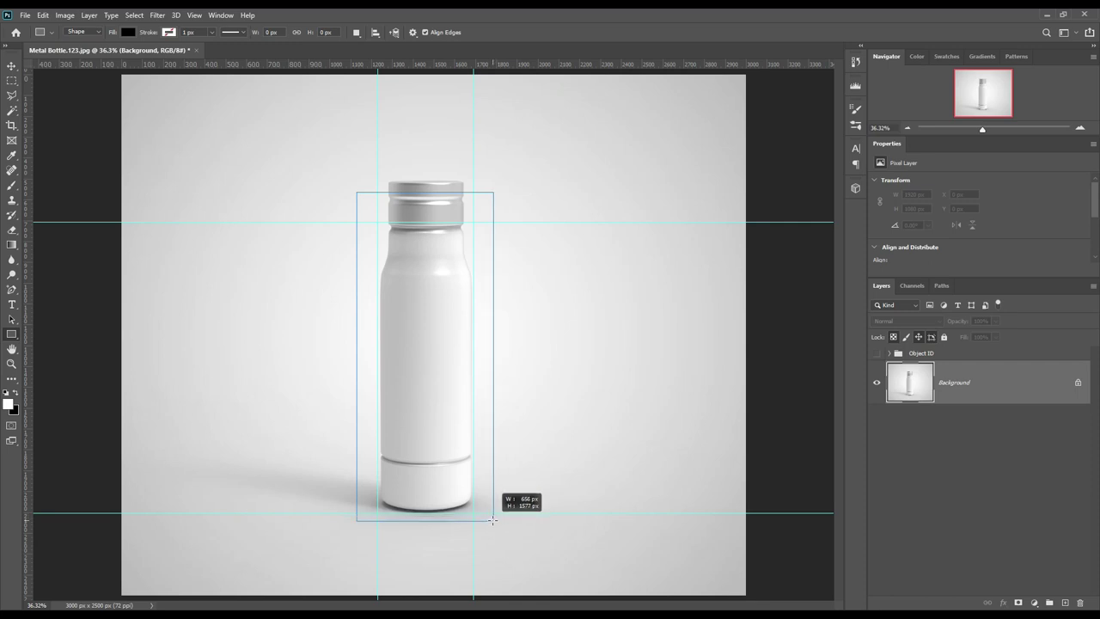
{"action": "left_click_drag", "start_coordinate": [492, 521], "coordinate": [483, 520]}
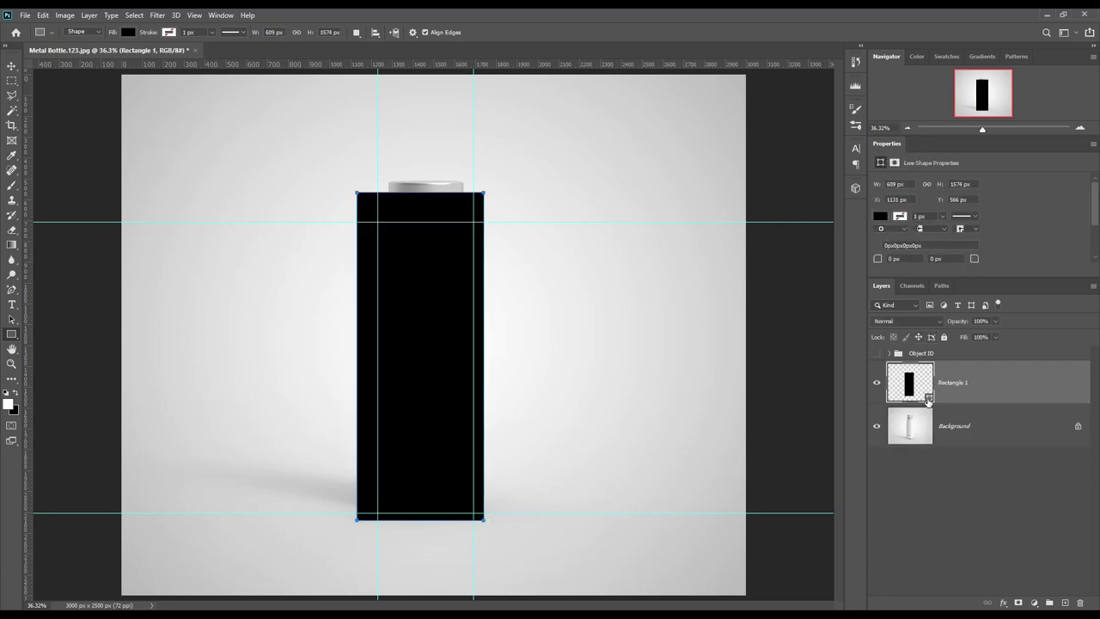
Step: Fill Rectangle 1 with red and convert it to a smart object
{"action": "double_click", "coordinate": [928, 398]}
{"action": "left_click_drag", "start_coordinate": [879, 299], "coordinate": [909, 287]}
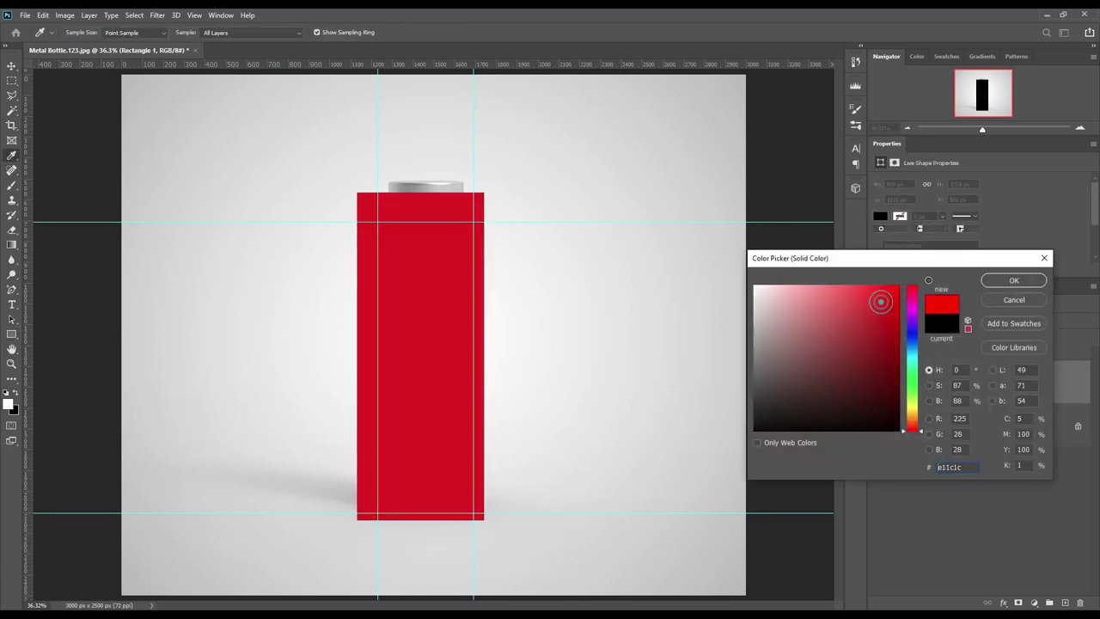
{"action": "left_click", "coordinate": [1019, 278]}
{"action": "right_click", "coordinate": [1028, 380]}
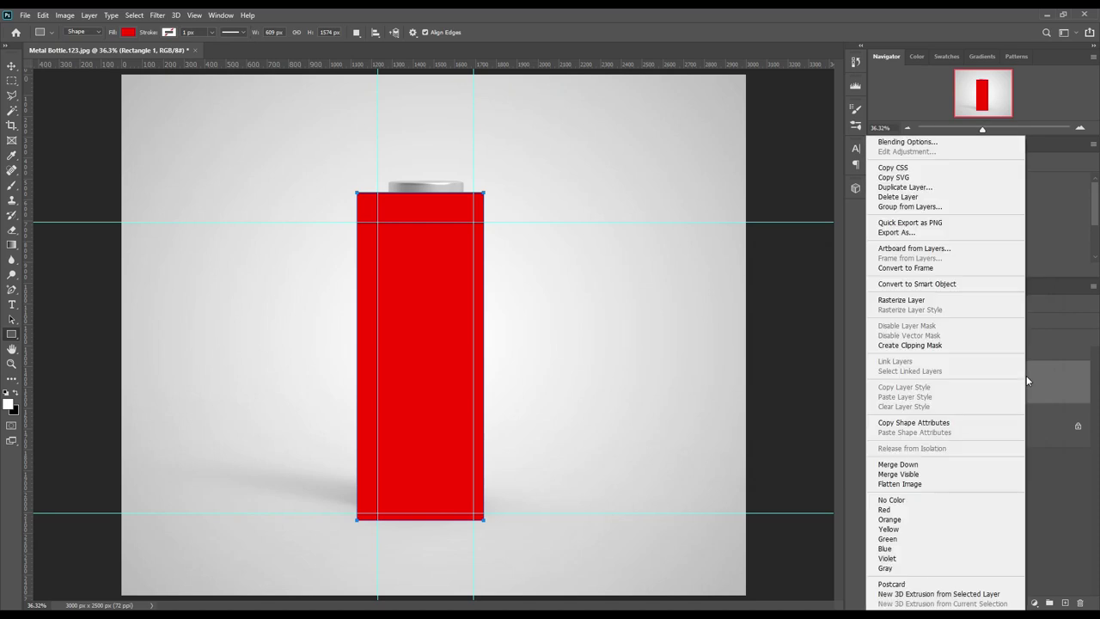
{"action": "left_click", "coordinate": [926, 286]}
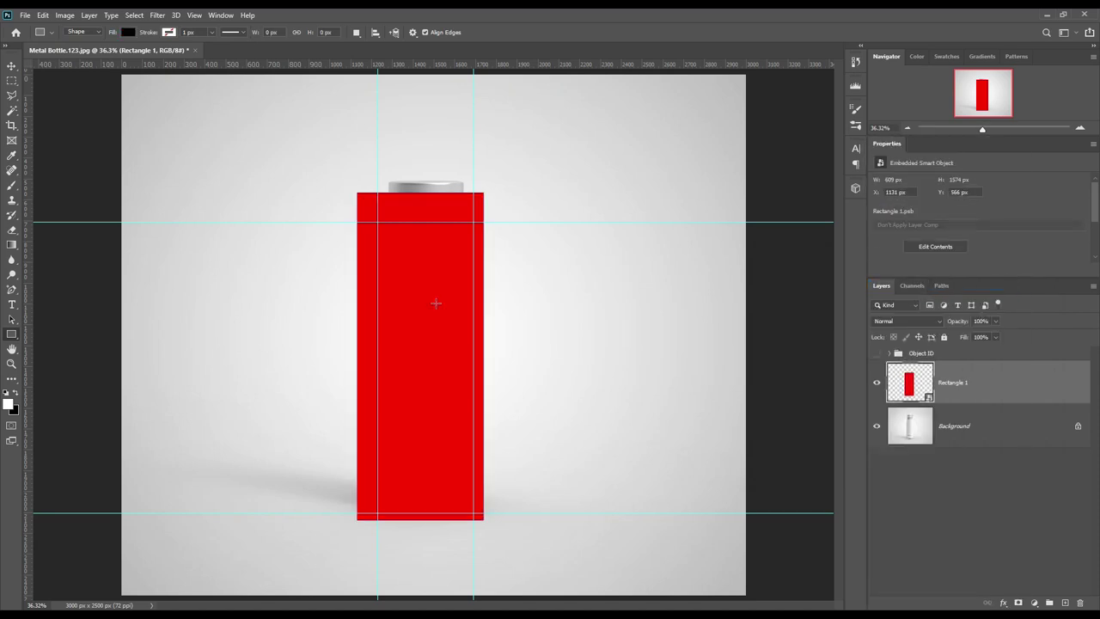
Step: Drag all four guides off the canvas
{"action": "key", "text": "v"}
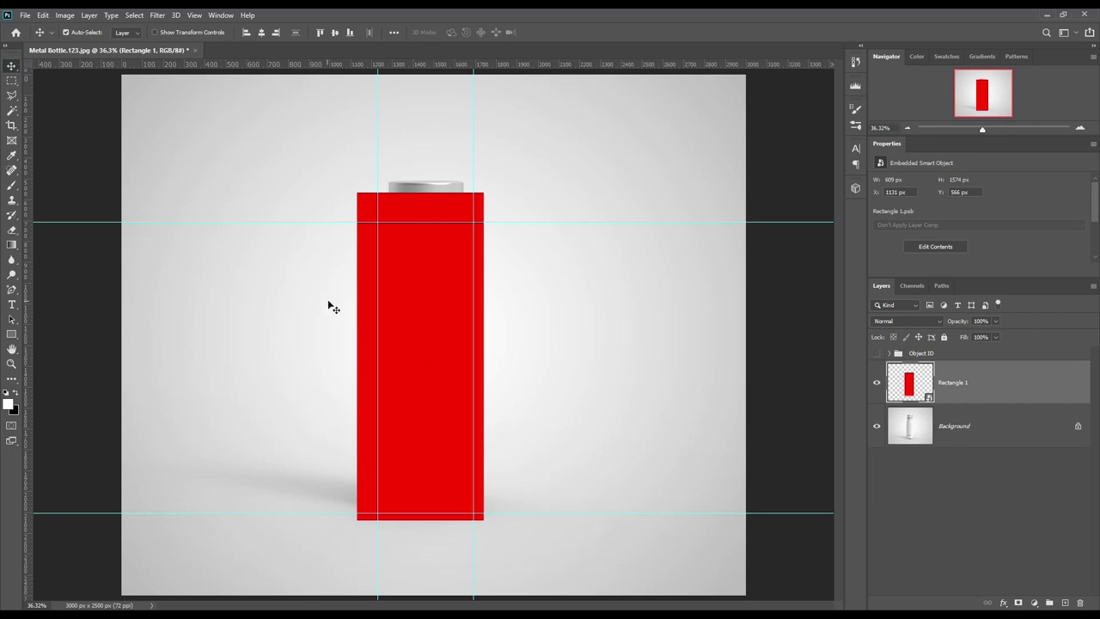
{"action": "left_click_drag", "start_coordinate": [379, 313], "coordinate": [17, 292]}
{"action": "left_click_drag", "start_coordinate": [472, 233], "coordinate": [1074, 228]}
{"action": "left_click_drag", "start_coordinate": [520, 221], "coordinate": [560, 12]}
{"action": "mouse_move", "coordinate": [548, 513]}
{"action": "left_mouse_down"}
{"action": "mouse_move", "coordinate": [1010, 306]}
{"action": "mouse_move", "coordinate": [954, 323]}
{"action": "left_mouse_up"}
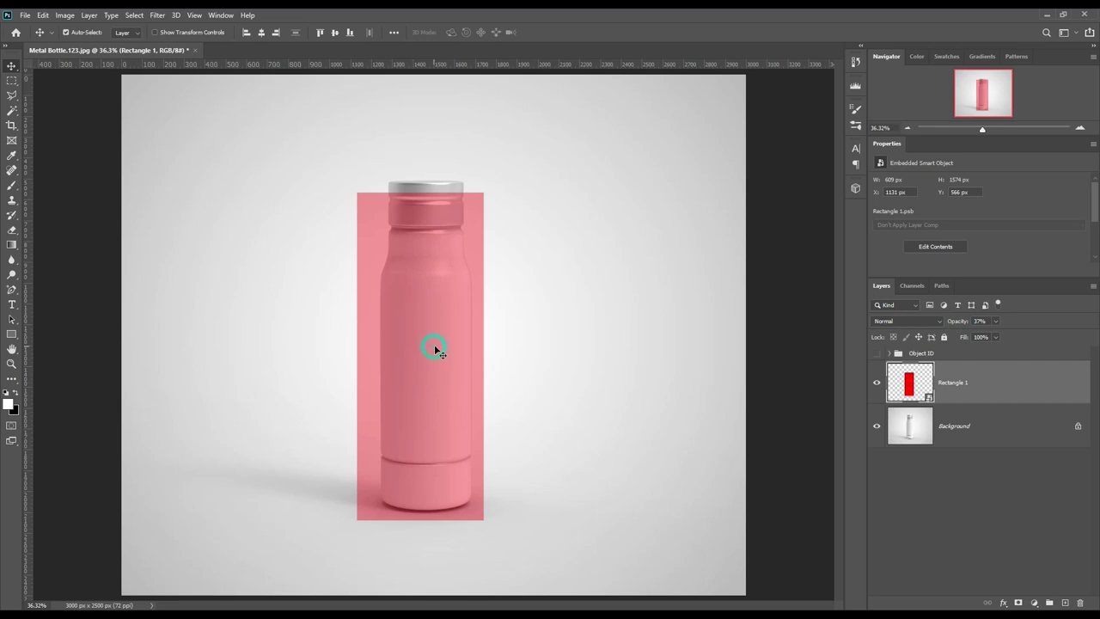
Step: Scale the red rectangle to about 80% width and 102% height and nudge it onto the bottle
{"action": "key", "text": "ctrl+t"}
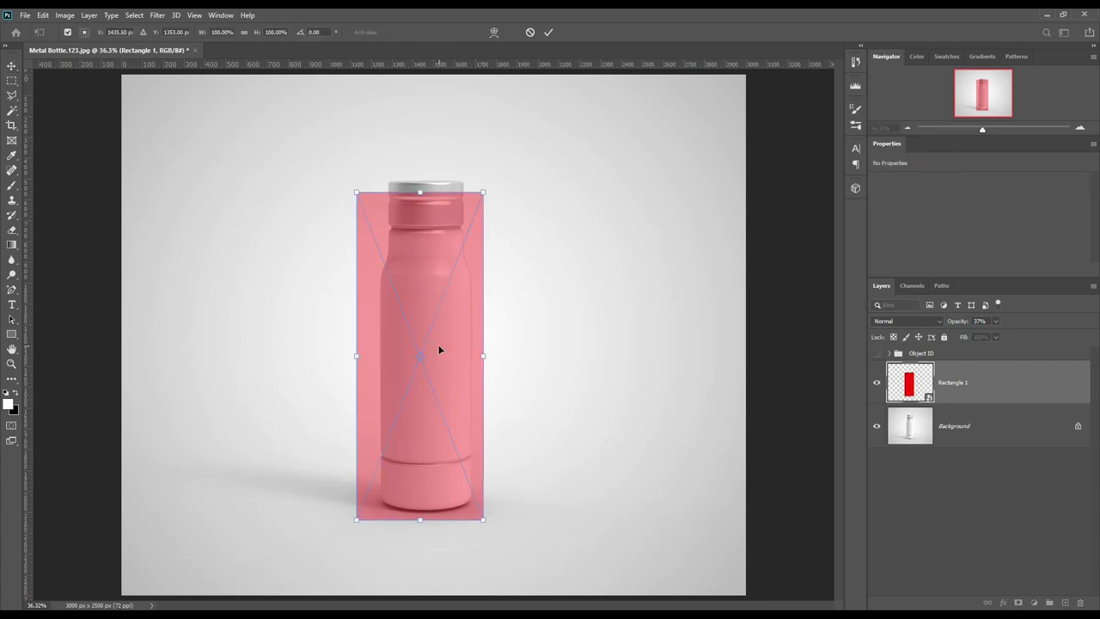
{"action": "left_click_drag", "start_coordinate": [358, 355], "coordinate": [368, 355]}
{"action": "key", "text": "Right"}
{"action": "key", "text": "Right"}
{"action": "key", "text": "Right"}
{"action": "key", "text": "Right"}
{"action": "key", "text": "Right"}
{"action": "key", "text": "Right"}
{"action": "key", "text": "Right"}
{"action": "key", "text": "Right"}
{"action": "key", "text": "Right"}
{"action": "key", "text": "Right"}
{"action": "key", "text": "Right"}
{"action": "key", "text": "Right"}
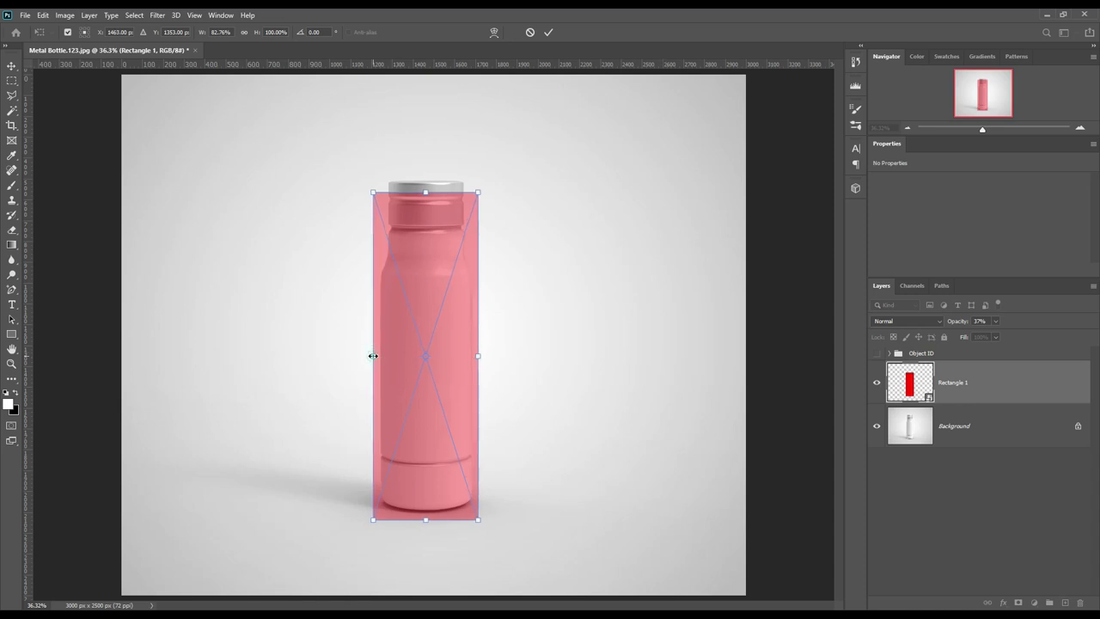
{"action": "left_click_drag", "start_coordinate": [373, 356], "coordinate": [375, 356]}
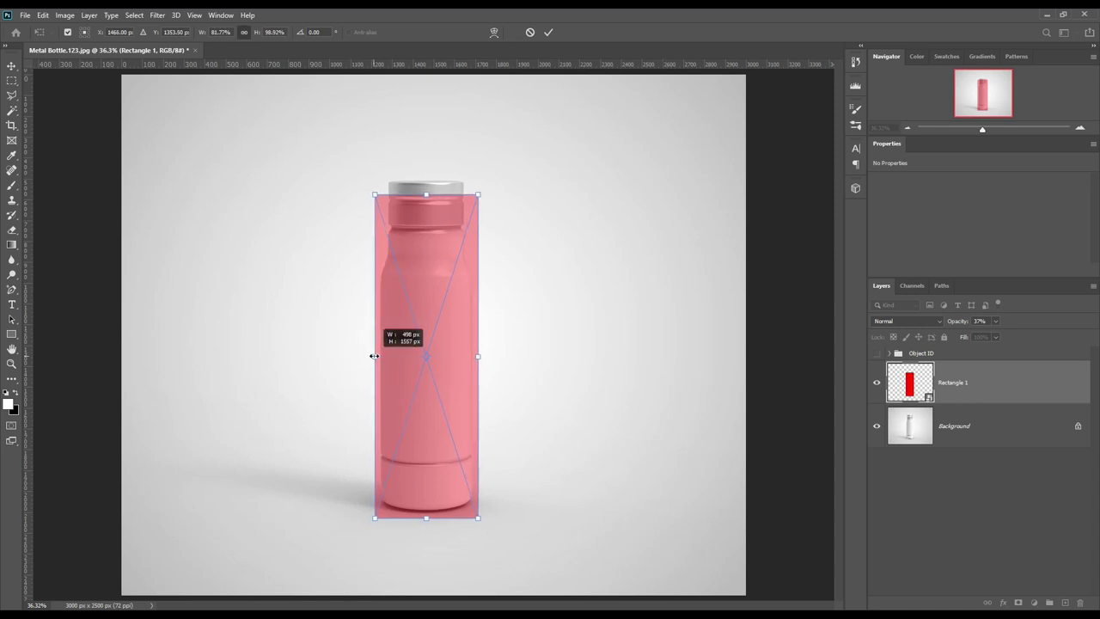
{"action": "left_click_drag", "start_coordinate": [375, 356], "coordinate": [371, 355]}
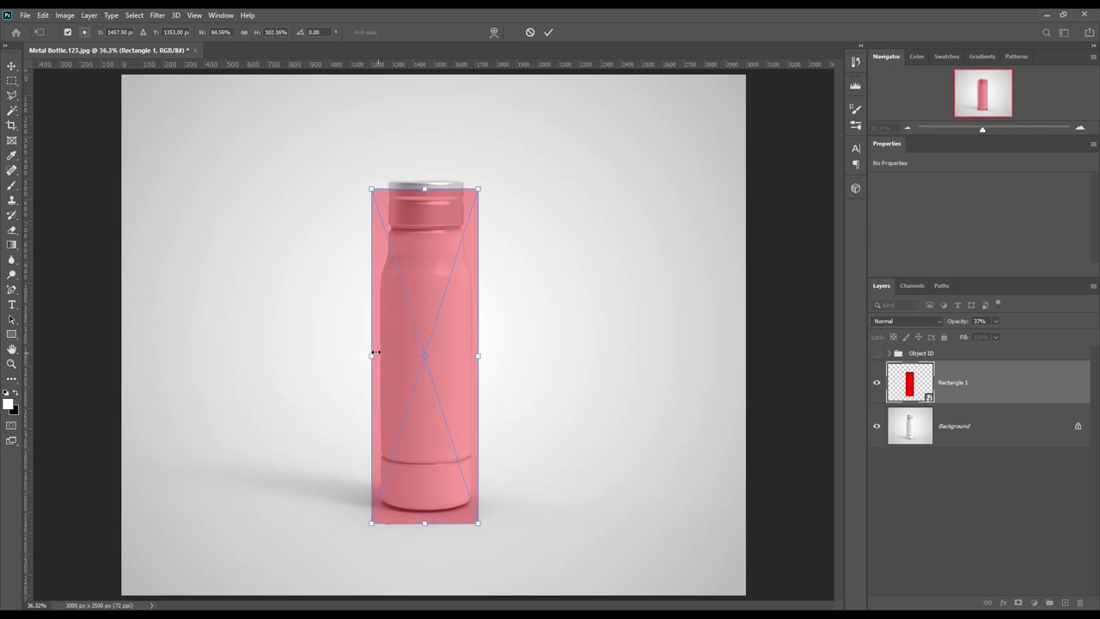
{"action": "left_click_drag", "start_coordinate": [370, 354], "coordinate": [375, 354]}
{"action": "key", "text": "Right"}
{"action": "key", "text": "Right"}
{"action": "key", "text": "Right"}
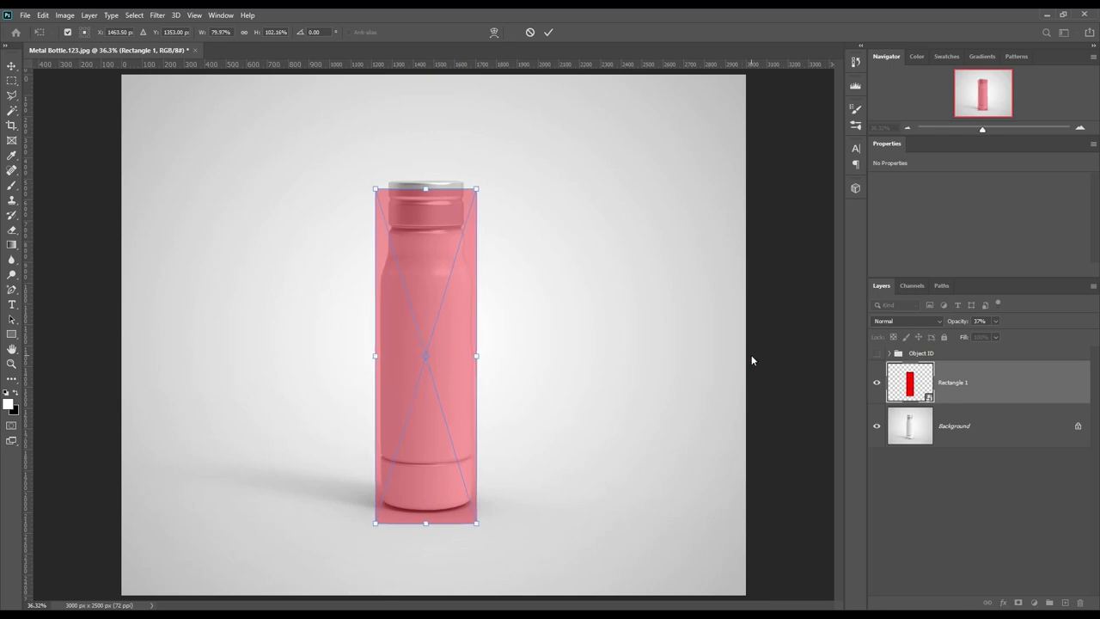
{"action": "key", "text": "shift+Up"}
{"action": "key", "text": "shift+Up"}
{"action": "key", "text": "shift+Up"}
{"action": "key", "text": "shift+Up"}
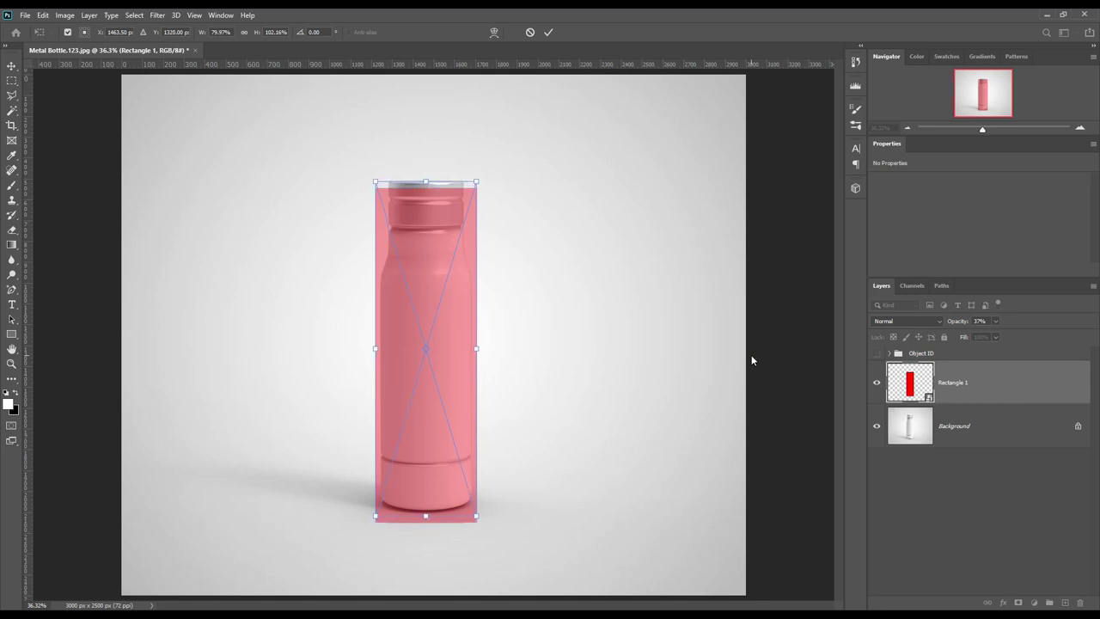
{"action": "key", "text": "shift+Up"}
Step: Apply an Arch warp to the rectangle, bending it inward to follow the bottle's curve
{"action": "right_click", "coordinate": [421, 246]}
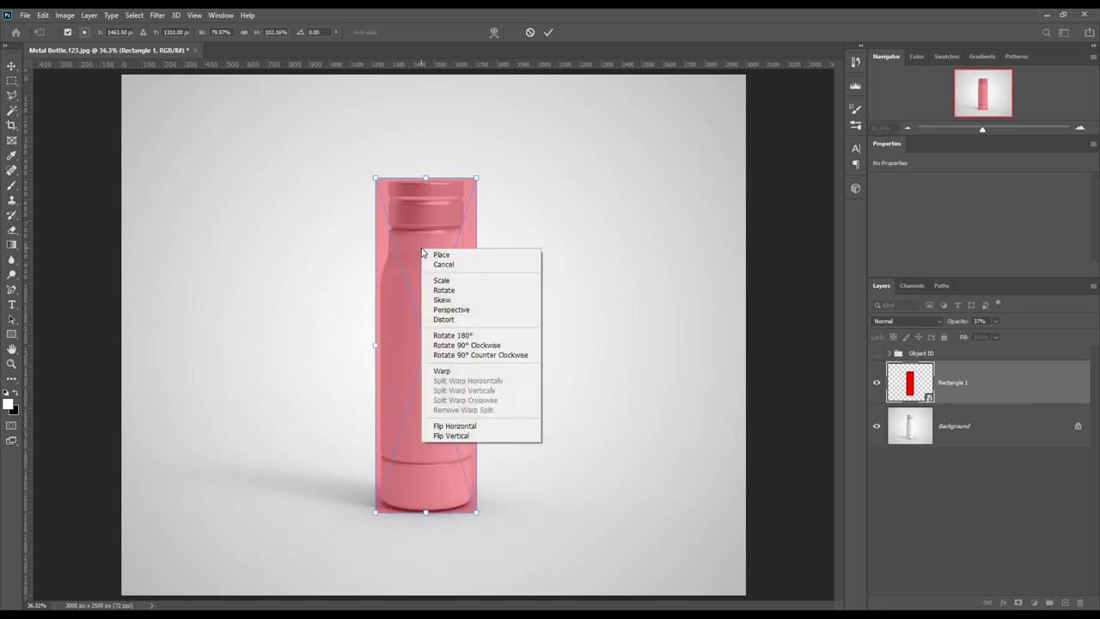
{"action": "left_click", "coordinate": [461, 373]}
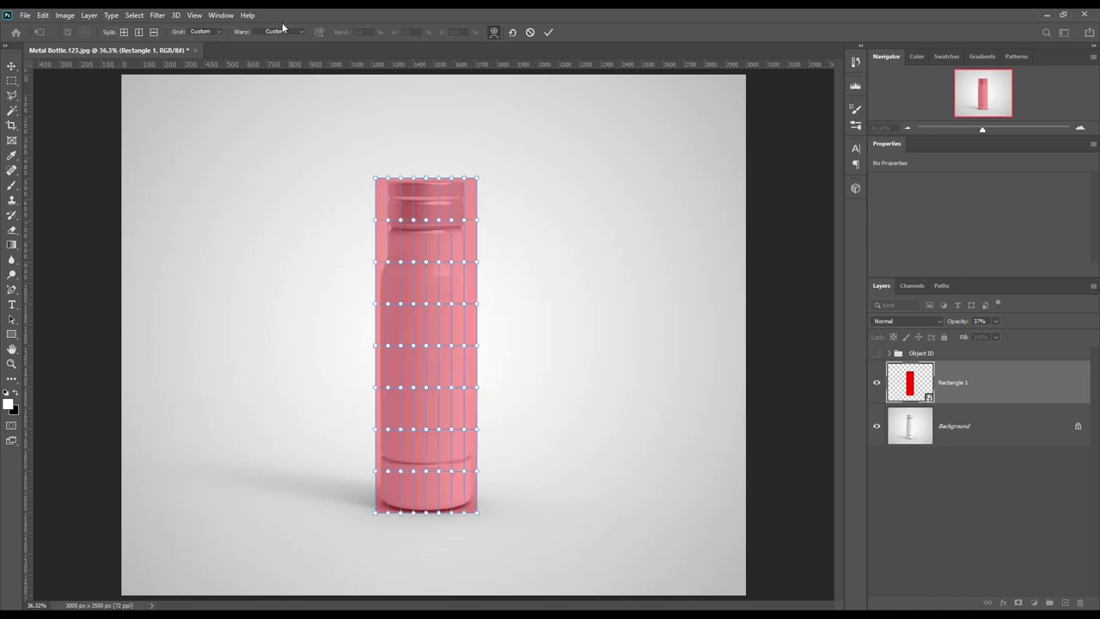
{"action": "left_click", "coordinate": [284, 31]}
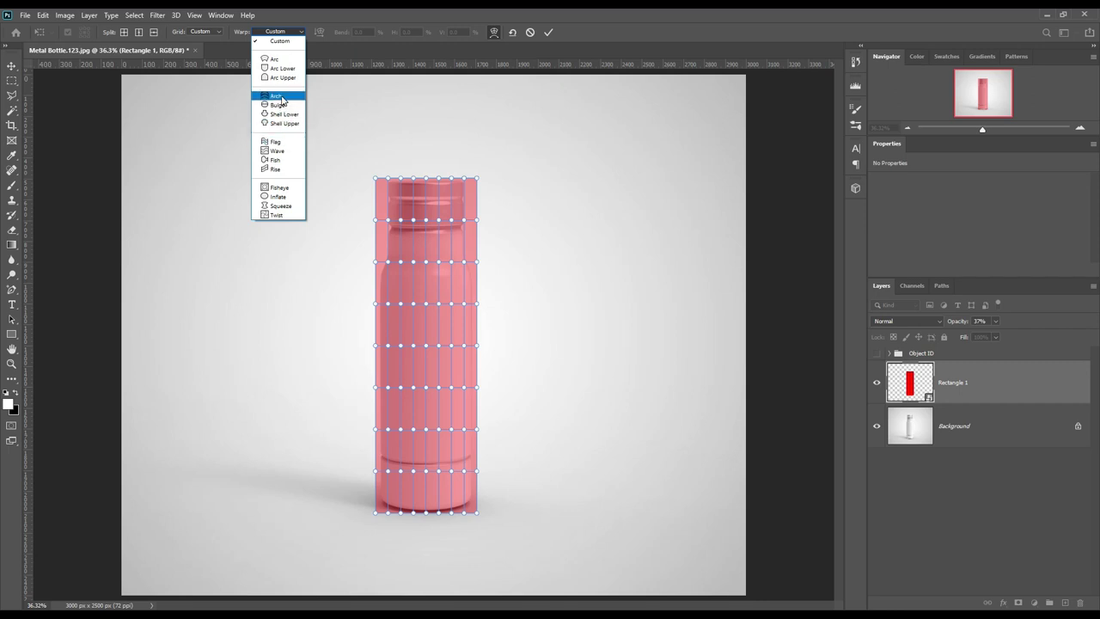
{"action": "left_click", "coordinate": [282, 98]}
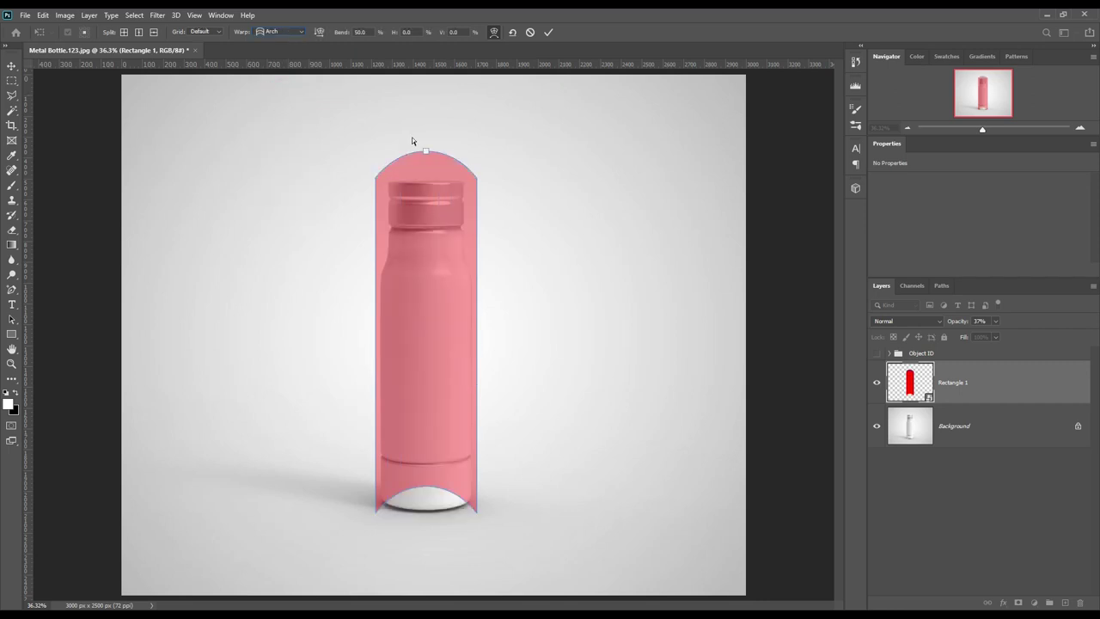
{"action": "mouse_move", "coordinate": [426, 152]}
{"action": "left_mouse_down"}
{"action": "mouse_move", "coordinate": [425, 205]}
{"action": "mouse_move", "coordinate": [428, 190]}
{"action": "left_mouse_up"}
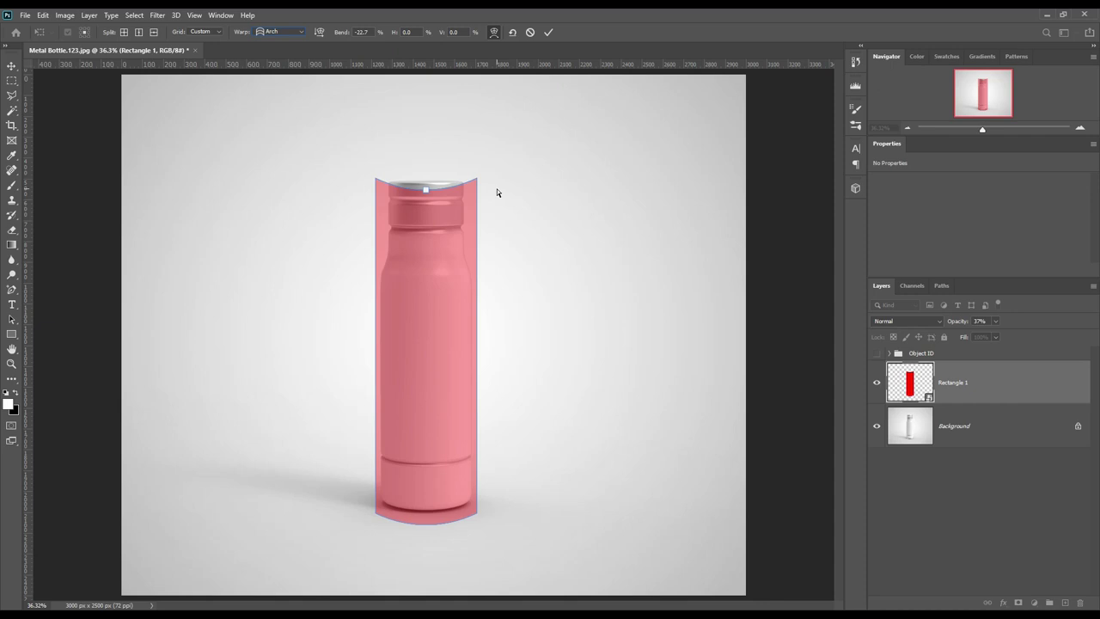
Step: Lower the rectangle's top edge to just below the cap, trimming its height to about 95%
{"action": "key", "text": "Return"}
{"action": "key", "text": "ctrl+t"}
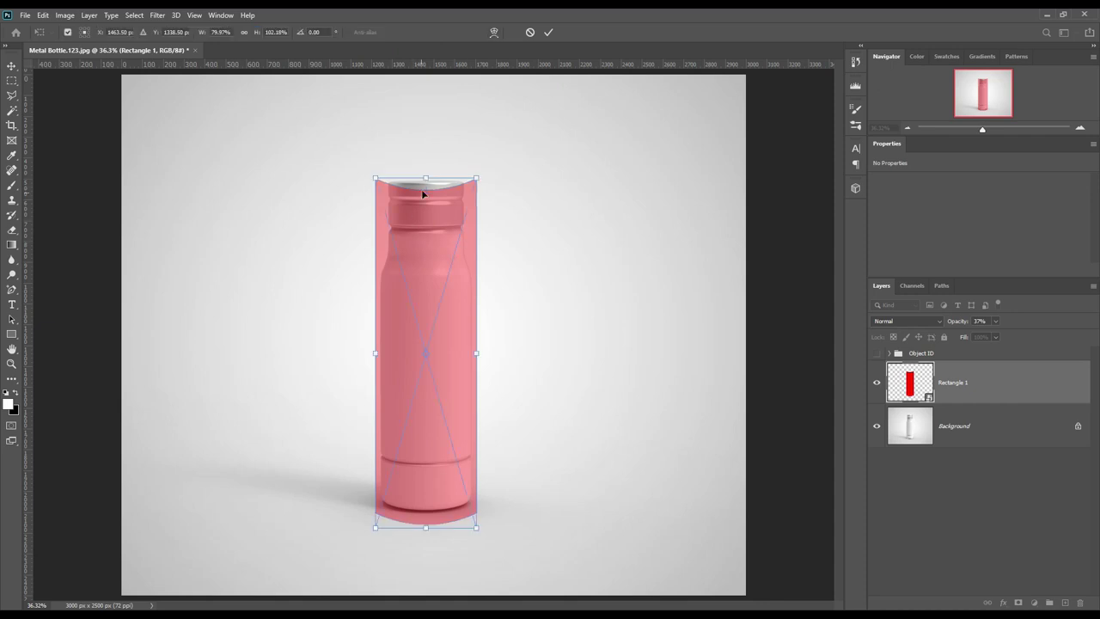
{"action": "left_click_drag", "start_coordinate": [426, 178], "coordinate": [428, 203]}
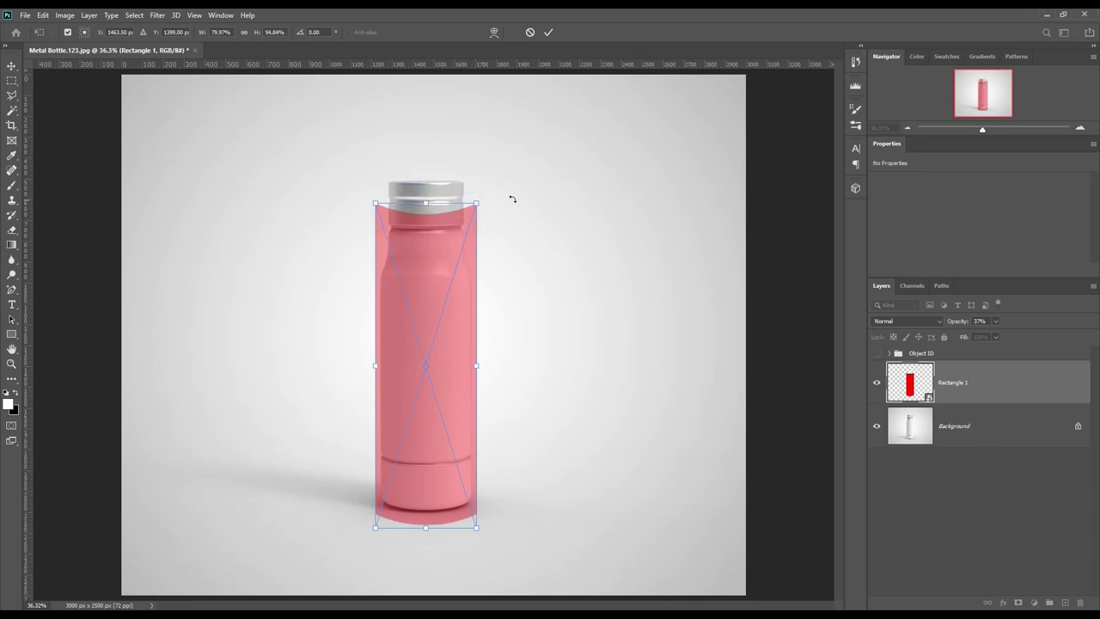
{"action": "key", "text": "Up"}
{"action": "key", "text": "Up"}
{"action": "key", "text": "Up"}
{"action": "key", "text": "Up"}
{"action": "key", "text": "Up"}
{"action": "key", "text": "Up"}
{"action": "key", "text": "Up"}
{"action": "key", "text": "Up"}
{"action": "key", "text": "Up"}
{"action": "key", "text": "Up"}
{"action": "key", "text": "Up"}
{"action": "key", "text": "Up"}
{"action": "key", "text": "Up"}
{"action": "key", "text": "Up"}
{"action": "key", "text": "Up"}
{"action": "key", "text": "Up"}
{"action": "key", "text": "Up"}
{"action": "key", "text": "Up"}
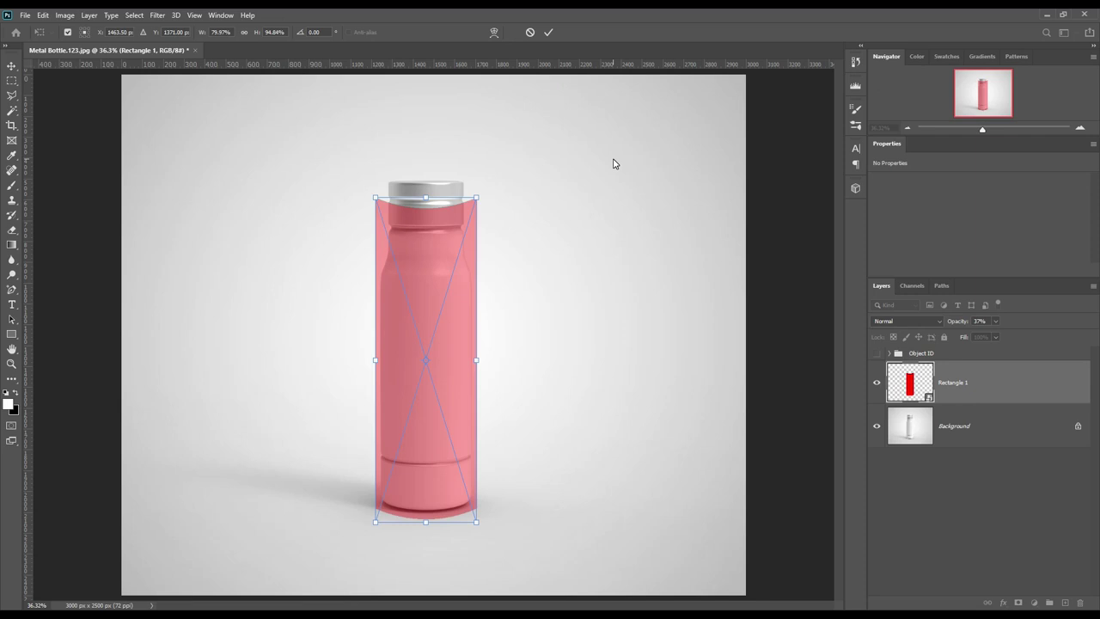
{"action": "key", "text": "ctrl+plus"}
{"action": "key", "text": "ctrl+plus"}
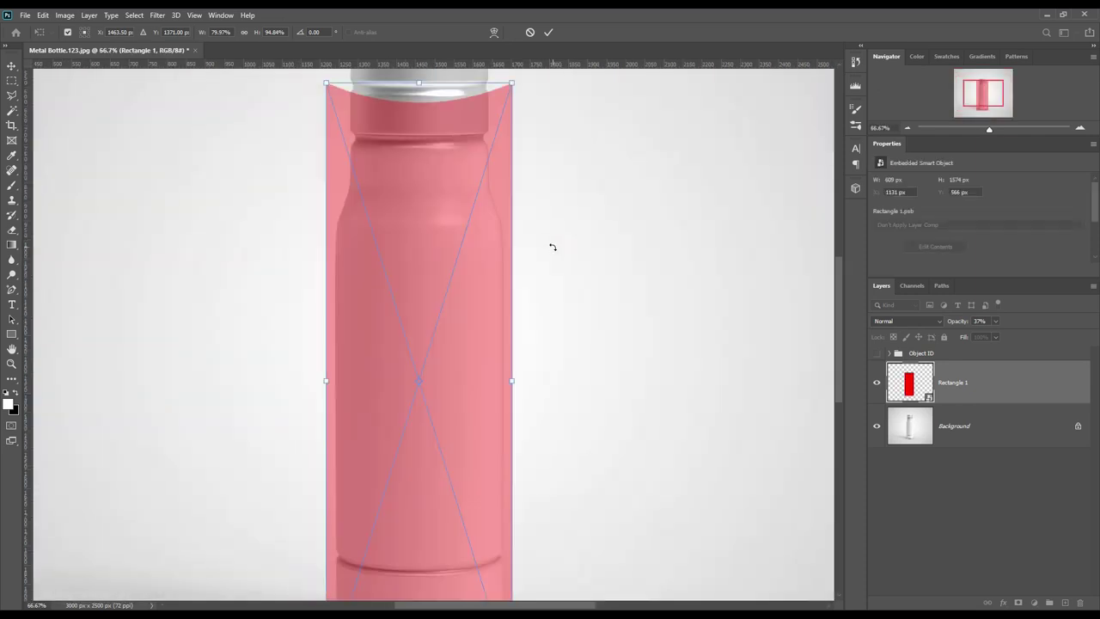
{"action": "scroll", "coordinate": [552, 246], "scroll_direction": "up", "scroll_amount": 3}
{"action": "scroll", "coordinate": [553, 247], "scroll_direction": "up", "scroll_amount": 2}
{"action": "scroll", "coordinate": [553, 246], "scroll_direction": "up", "scroll_amount": 1}
{"action": "scroll", "coordinate": [553, 247], "scroll_direction": "up", "scroll_amount": 1}
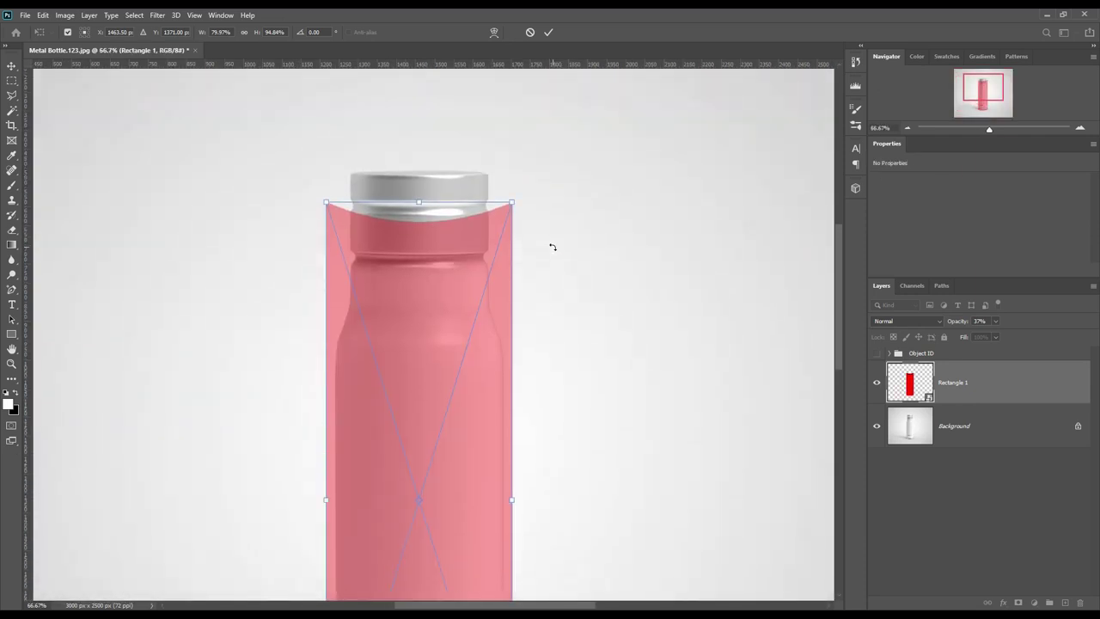
Step: Put Rectangle 1 back into warp mode with a custom 15 × 15 grid
{"action": "right_click", "coordinate": [408, 293]}
{"action": "left_click", "coordinate": [440, 416]}
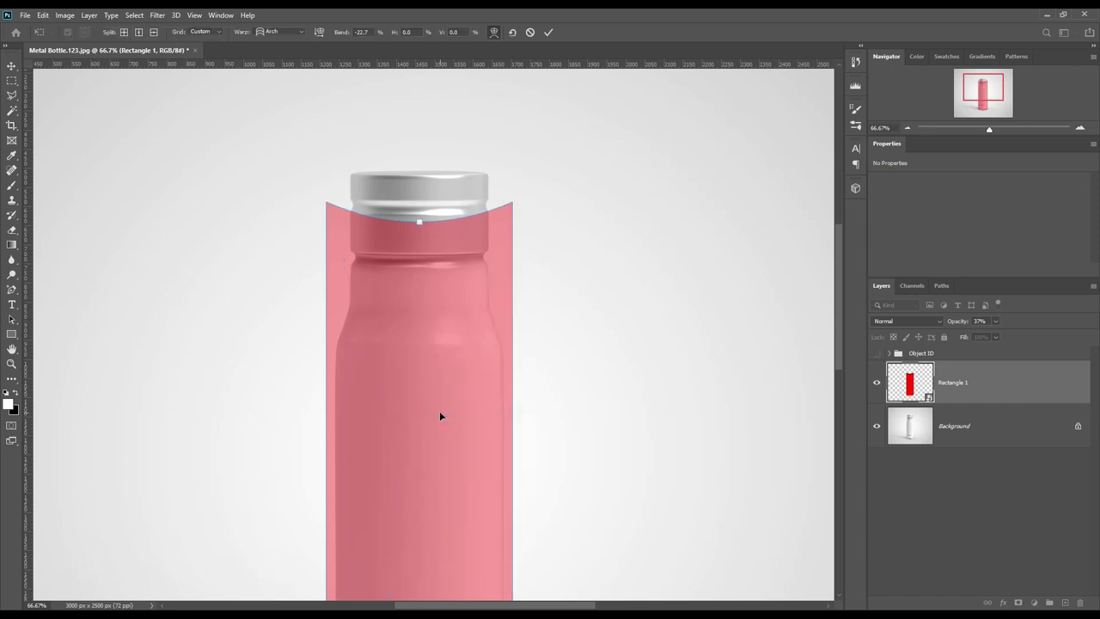
{"action": "left_click", "coordinate": [214, 32]}
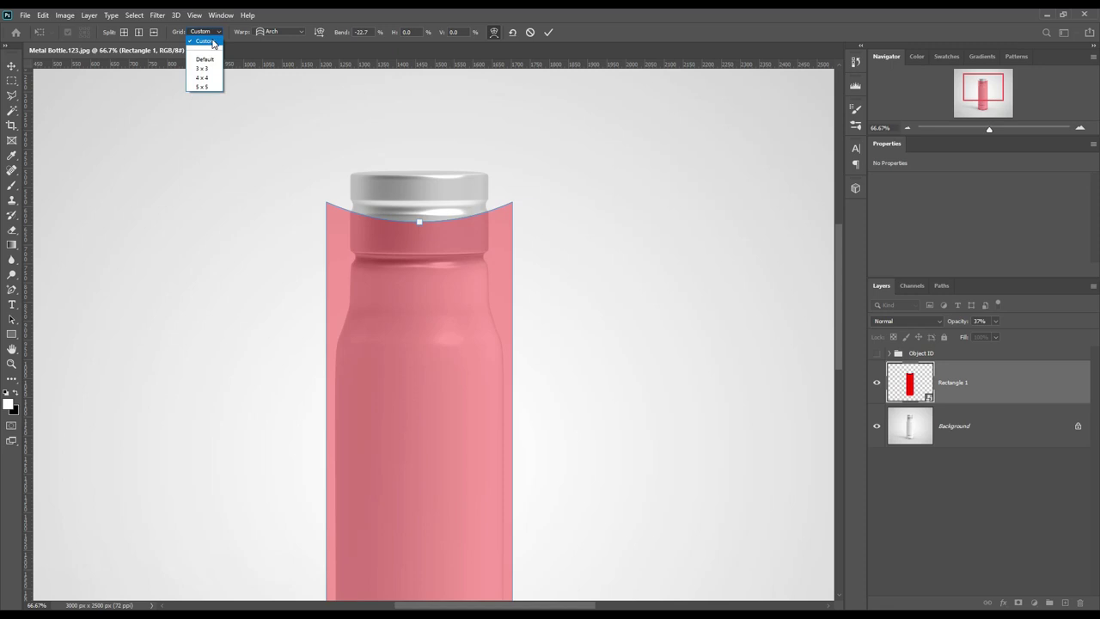
{"action": "left_click", "coordinate": [212, 43]}
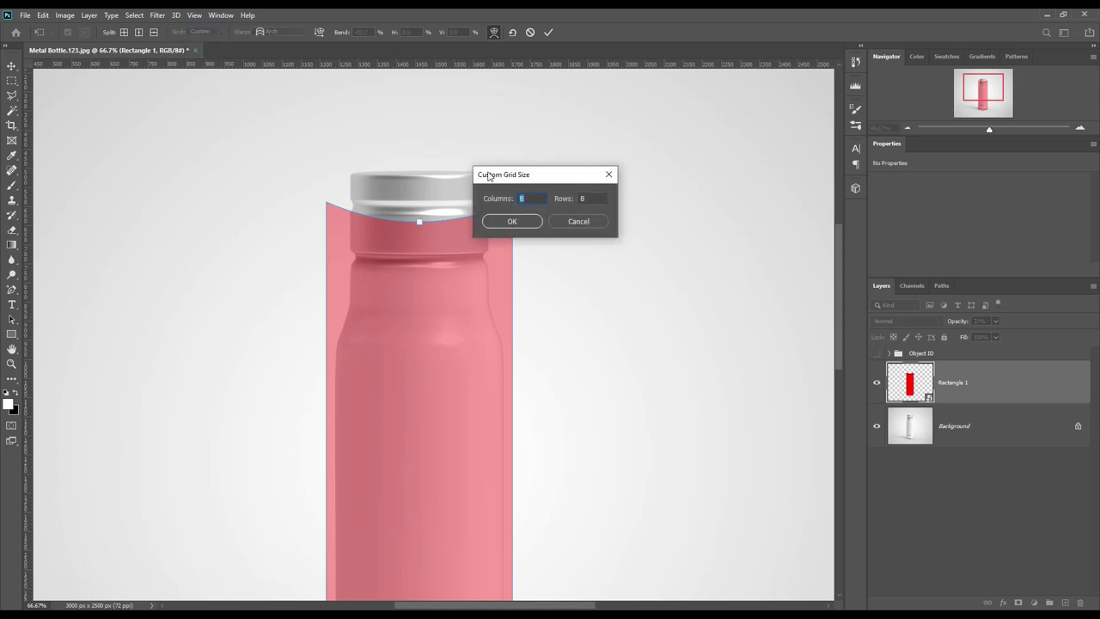
{"action": "type", "text": "10"}
{"action": "double_click", "coordinate": [590, 198]}
{"action": "type", "text": "10"}
{"action": "double_click", "coordinate": [533, 198]}
{"action": "type", "text": "15"}
{"action": "double_click", "coordinate": [590, 198]}
{"action": "type", "text": "15"}
{"action": "left_click", "coordinate": [520, 221]}
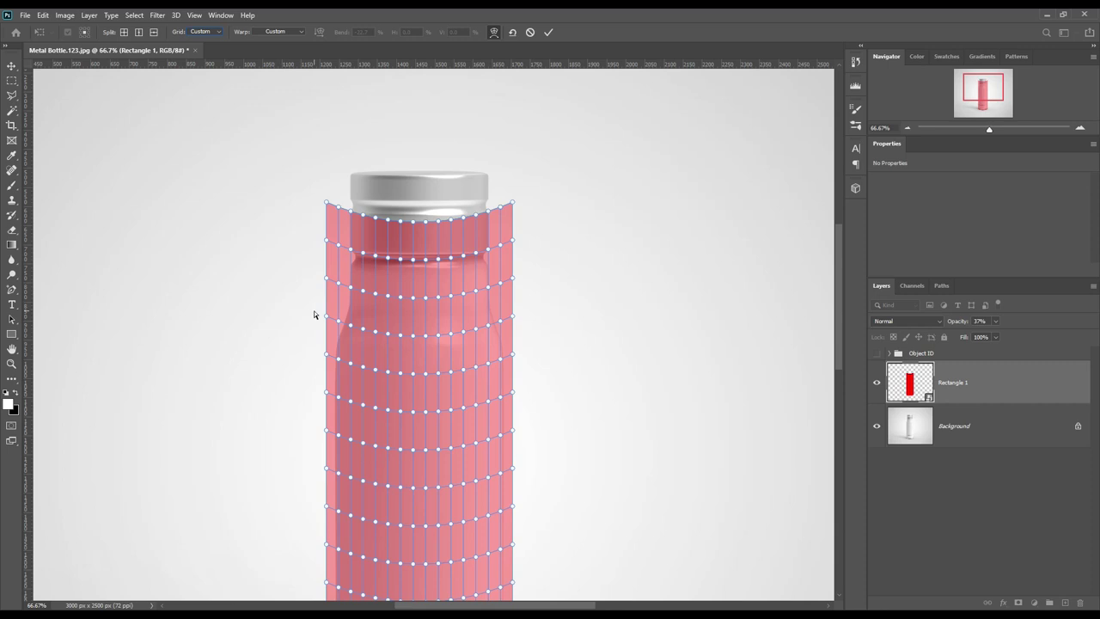
Step: Pinch the shoulder row of warp points inward to follow the bottle's shoulder
{"action": "mouse_move", "coordinate": [315, 307]}
{"action": "left_mouse_down"}
{"action": "mouse_move", "coordinate": [429, 338]}
{"action": "mouse_move", "coordinate": [528, 344]}
{"action": "left_mouse_up"}
{"action": "left_click_drag", "start_coordinate": [516, 316], "coordinate": [509, 317]}
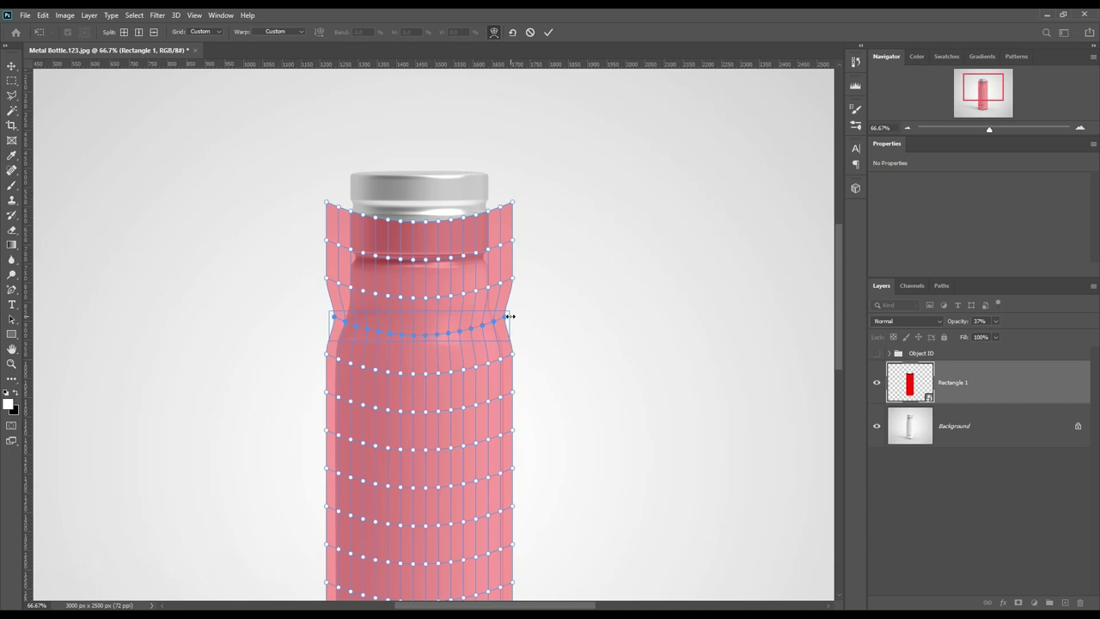
{"action": "left_click_drag", "start_coordinate": [508, 317], "coordinate": [504, 317]}
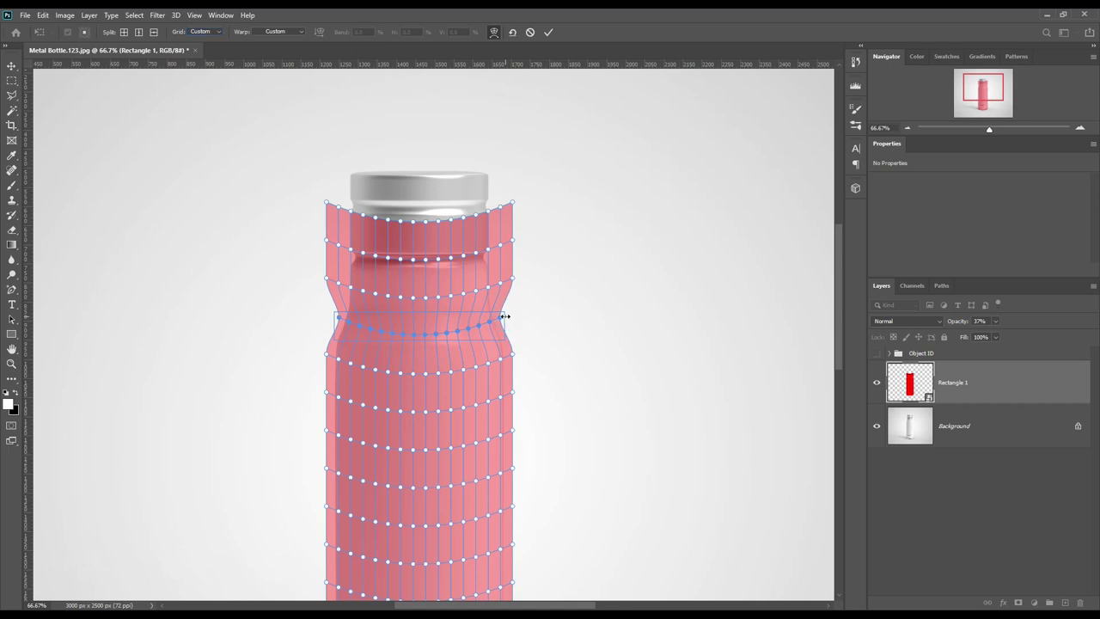
{"action": "left_click", "coordinate": [318, 273]}
Step: Pull the overlay's sides in toward the bottle, narrowing the selected warp row
{"action": "left_click", "coordinate": [317, 273]}
{"action": "left_click", "coordinate": [336, 282]}
{"action": "left_click", "coordinate": [317, 268]}
{"action": "left_click", "coordinate": [318, 272]}
{"action": "left_click", "coordinate": [326, 278]}
{"action": "left_click_drag", "start_coordinate": [386, 301], "coordinate": [527, 305]}
{"action": "left_click_drag", "start_coordinate": [518, 278], "coordinate": [498, 273]}
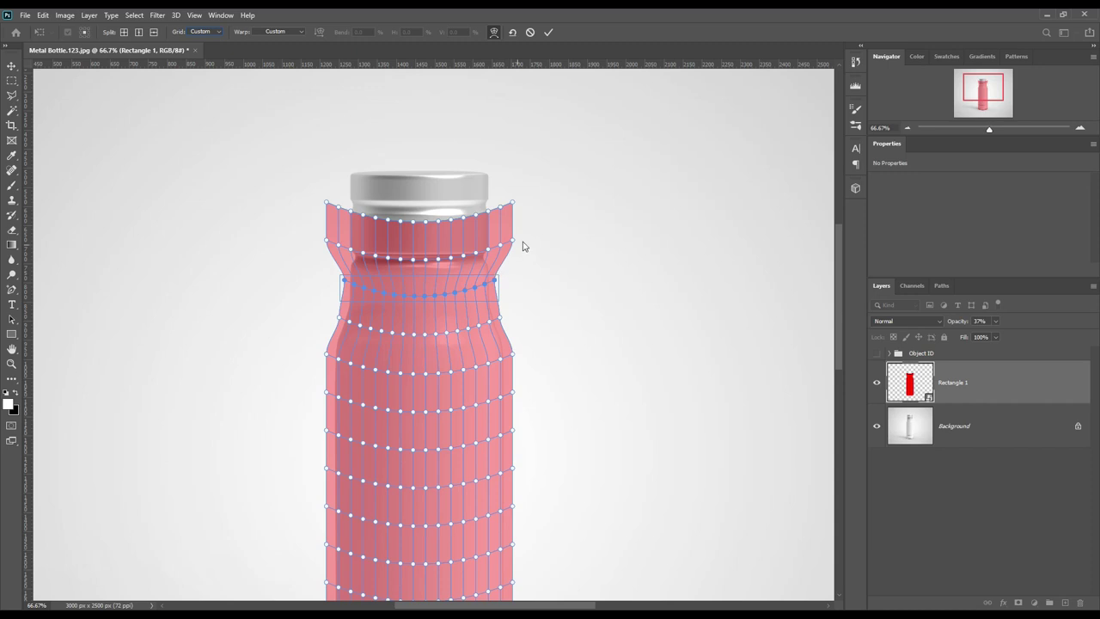
Step: Pull the neck row of warp points inward on both sides to hug the bottle neck
{"action": "left_click", "coordinate": [308, 232]}
{"action": "left_click", "coordinate": [310, 232]}
{"action": "left_click_drag", "start_coordinate": [308, 231], "coordinate": [375, 263]}
{"action": "left_click_drag", "start_coordinate": [375, 263], "coordinate": [525, 267]}
{"action": "left_click_drag", "start_coordinate": [520, 241], "coordinate": [498, 241]}
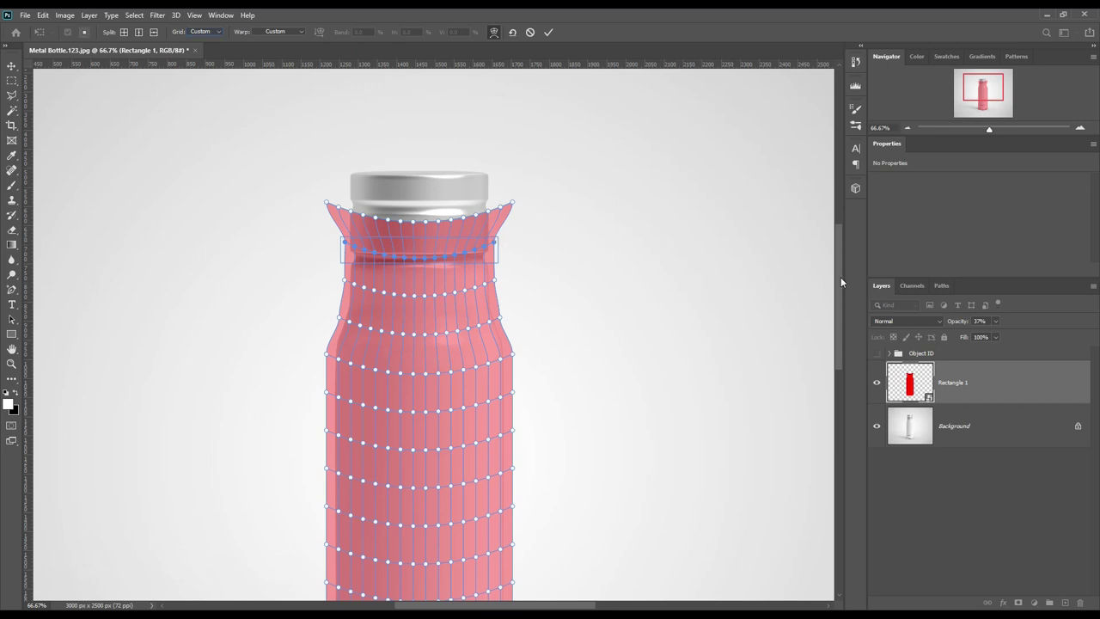
{"action": "left_click_drag", "start_coordinate": [840, 270], "coordinate": [838, 353]}
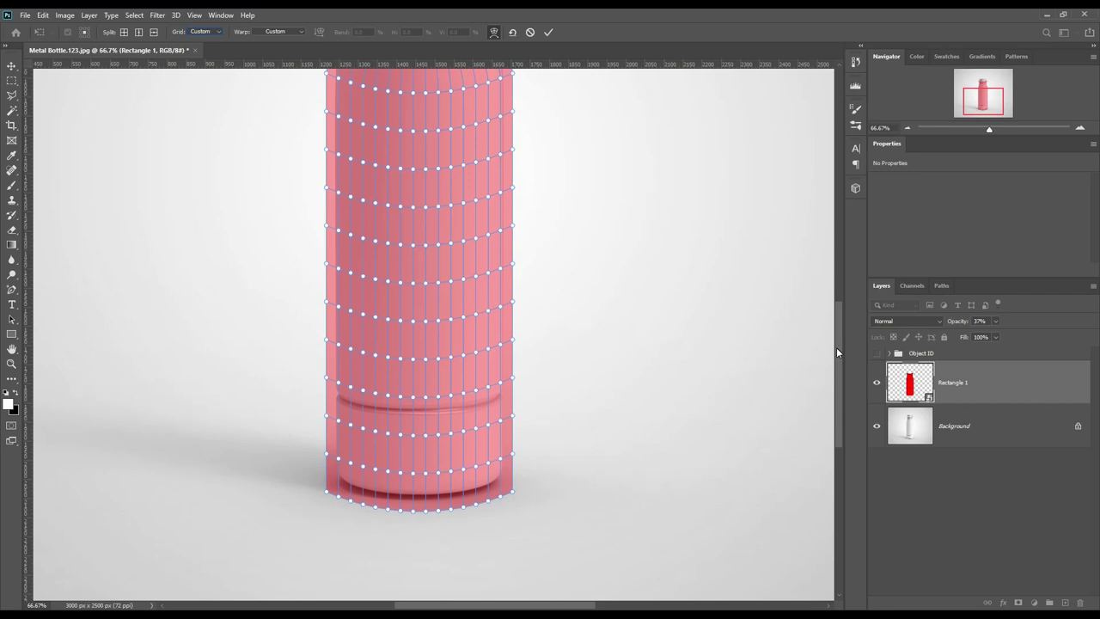
{"action": "left_click_drag", "start_coordinate": [838, 345], "coordinate": [837, 298]}
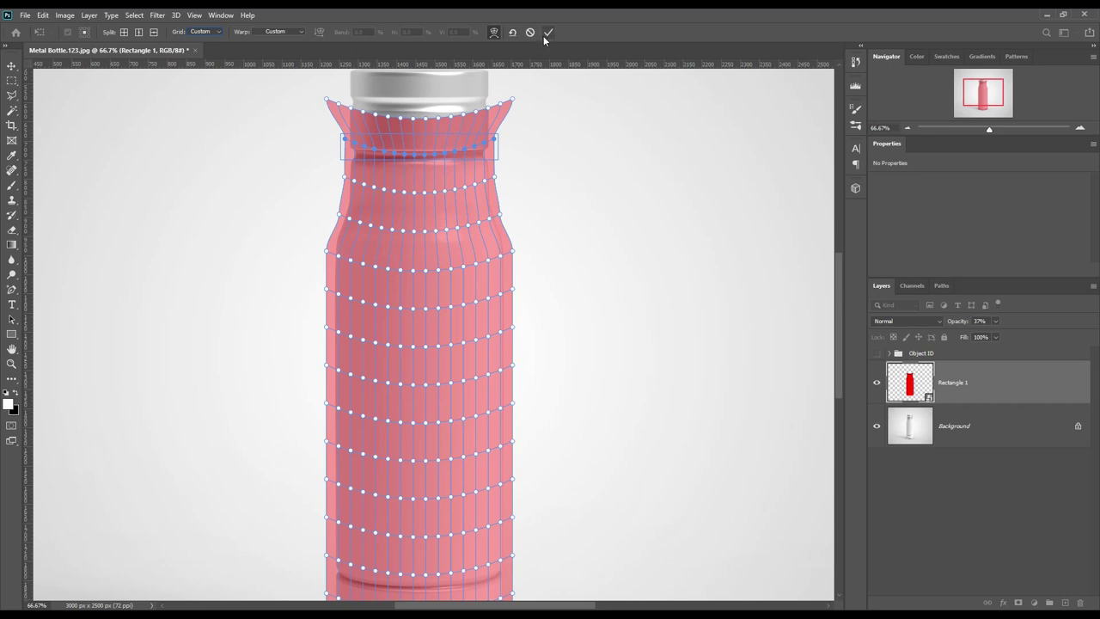
{"action": "left_click_drag", "start_coordinate": [835, 295], "coordinate": [843, 279]}
Step: Narrow the top row of warp points to the cap's width
{"action": "left_click", "coordinate": [305, 125]}
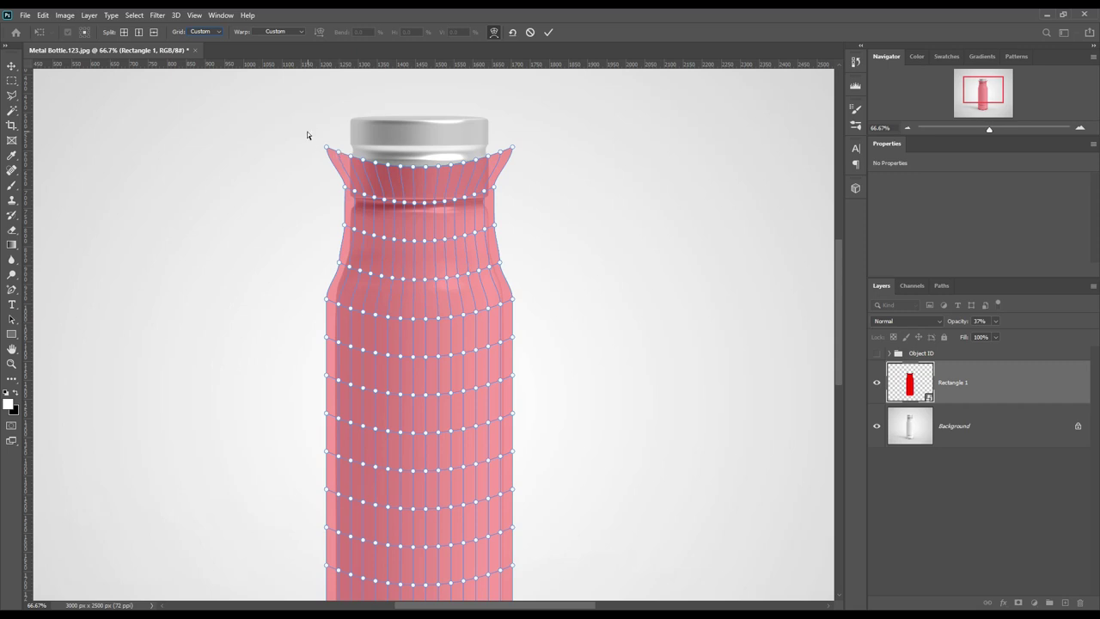
{"action": "left_click_drag", "start_coordinate": [341, 161], "coordinate": [528, 167]}
{"action": "left_click_drag", "start_coordinate": [312, 123], "coordinate": [560, 171]}
{"action": "left_click_drag", "start_coordinate": [300, 124], "coordinate": [544, 177]}
{"action": "left_click_drag", "start_coordinate": [514, 148], "coordinate": [520, 152]}
{"action": "left_click_drag", "start_coordinate": [301, 130], "coordinate": [553, 179]}
{"action": "left_click_drag", "start_coordinate": [516, 158], "coordinate": [496, 158]}
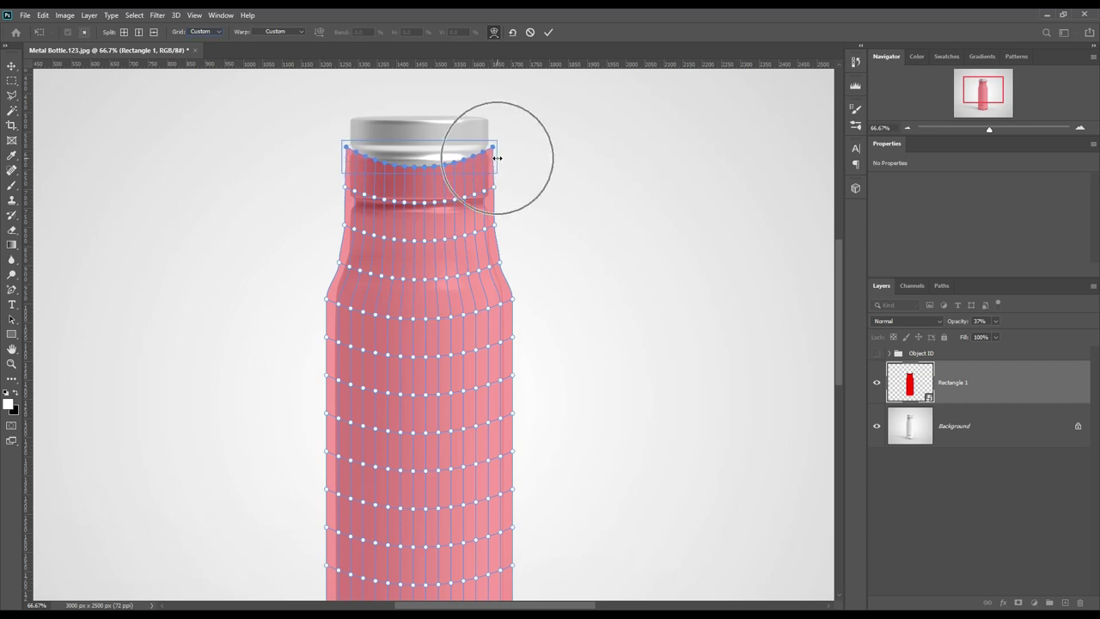
Step: Commit the warp and mask Rectangle 1 to the Body layer's shape from the Object ID group
{"action": "left_click", "coordinate": [549, 32]}
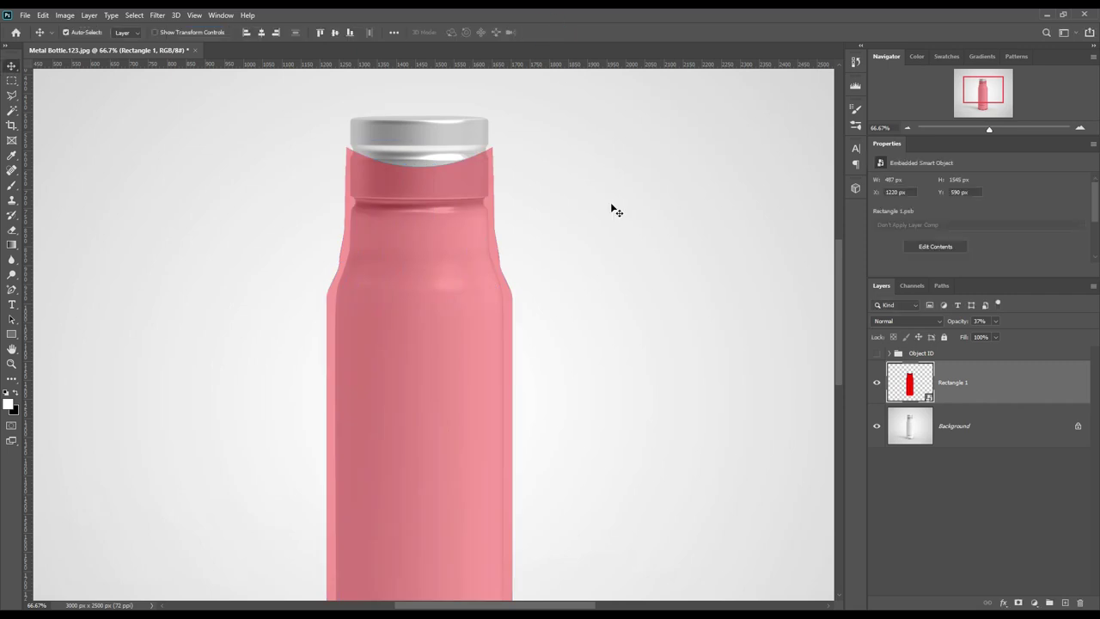
{"action": "key", "text": "ctrl+0"}
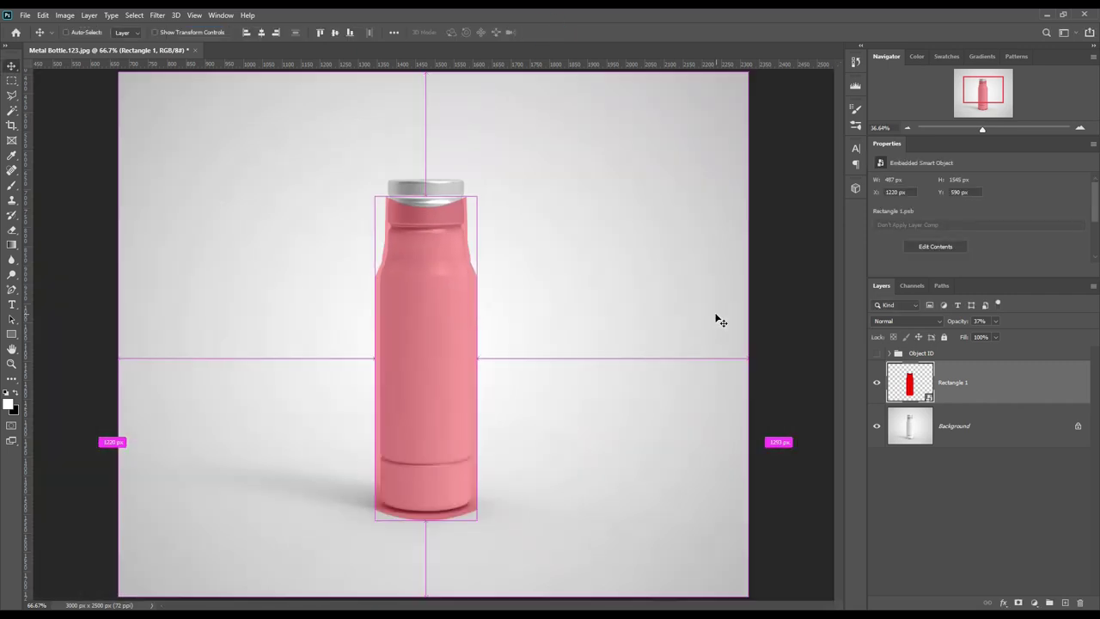
{"action": "left_click", "coordinate": [890, 354]}
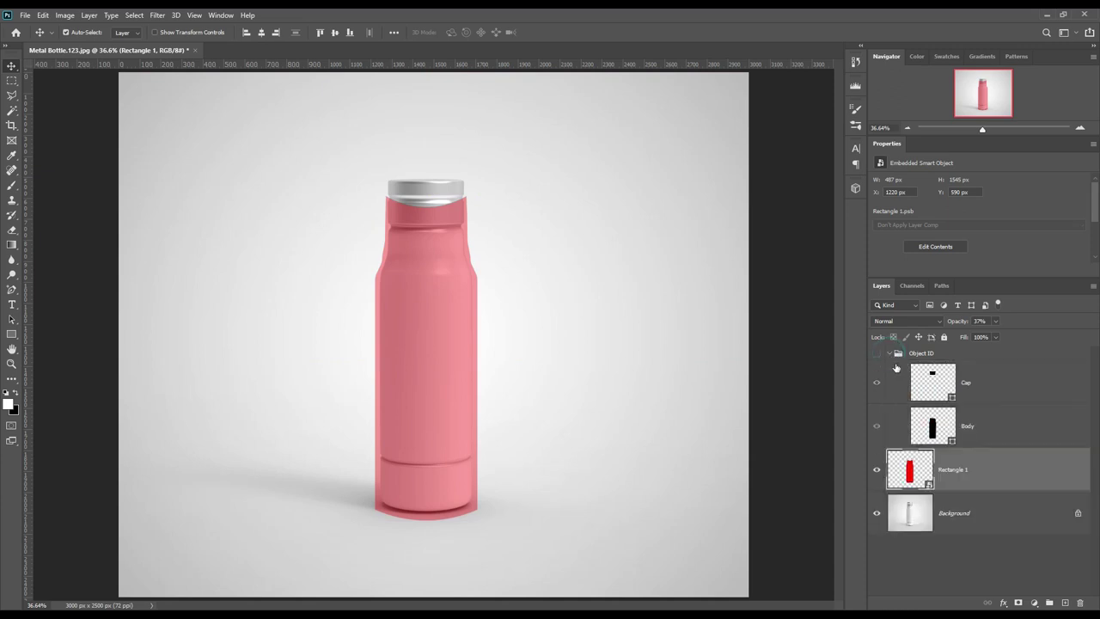
{"action": "left_click", "coordinate": [948, 439], "text": "ctrl"}
{"action": "left_click", "coordinate": [890, 354]}
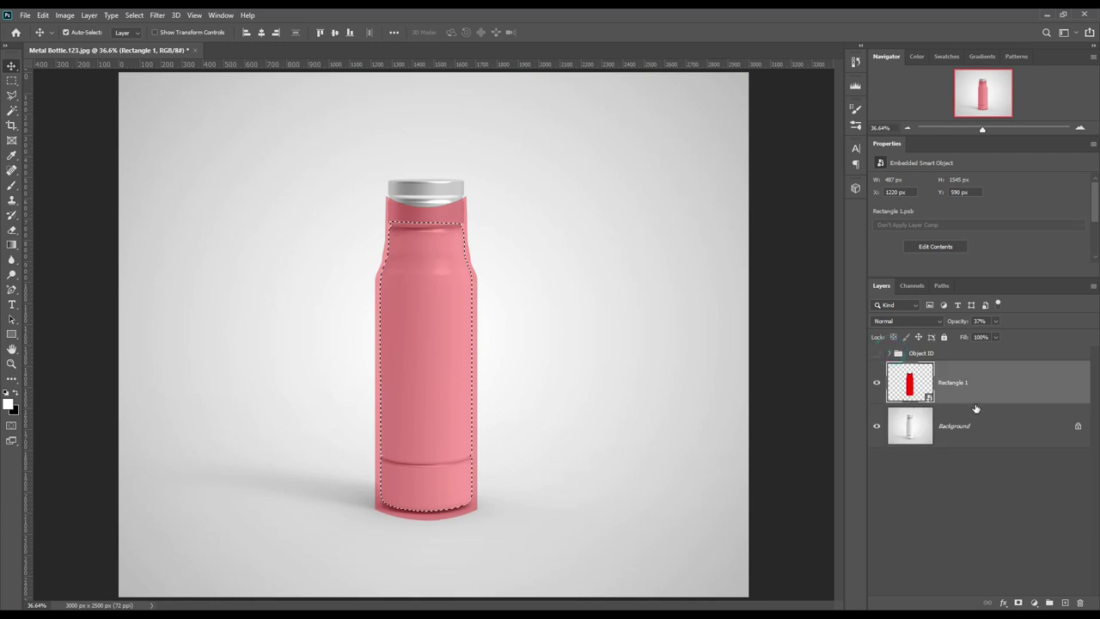
{"action": "left_click", "coordinate": [1019, 603]}
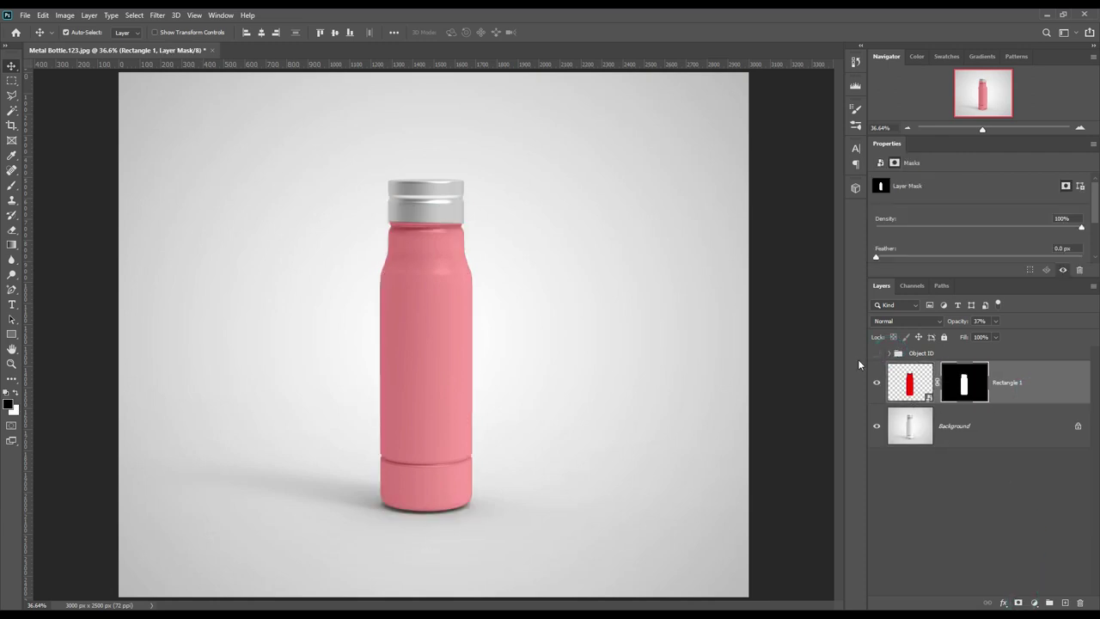
{"action": "scroll", "coordinate": [506, 221], "scroll_direction": "up", "scroll_amount": 3}
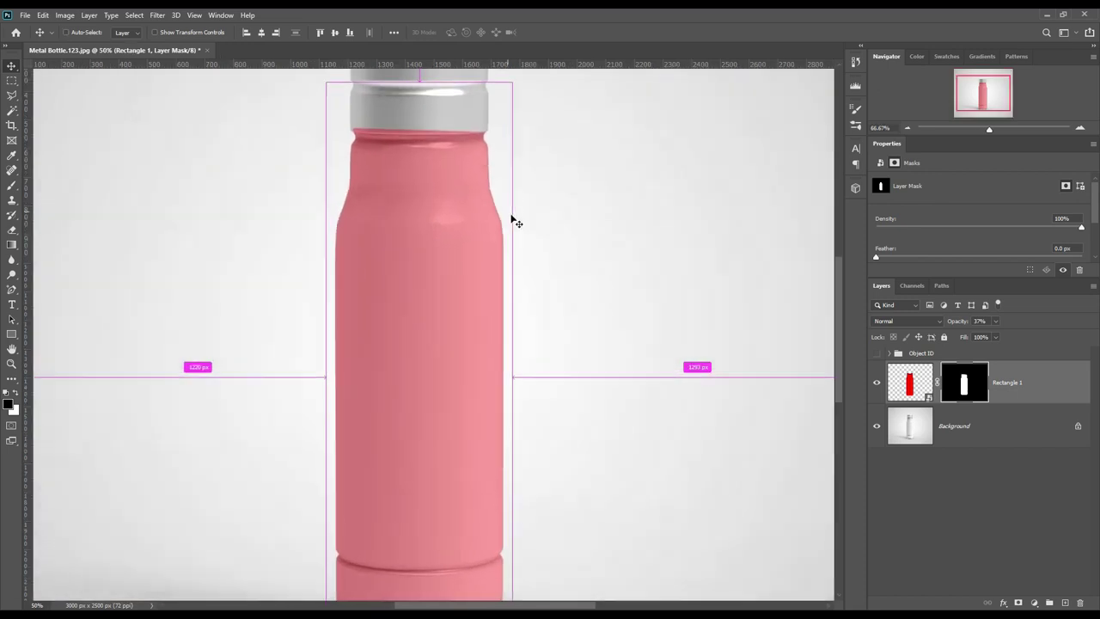
{"action": "key", "text": "ctrl+plus"}
{"action": "left_click_drag", "start_coordinate": [836, 332], "coordinate": [837, 282]}
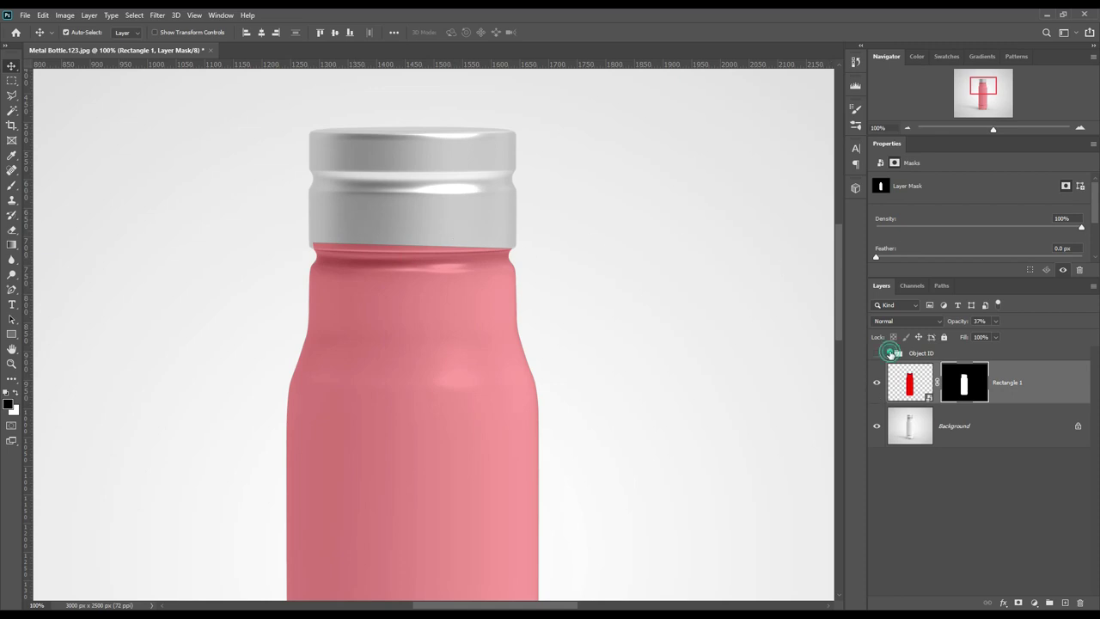
Step: Using the Cap selection, paint black on Rectangle 1's mask along the cap's lower edge
{"action": "left_click", "coordinate": [890, 353]}
{"action": "left_click", "coordinate": [949, 400], "text": "ctrl"}
{"action": "left_click", "coordinate": [890, 353]}
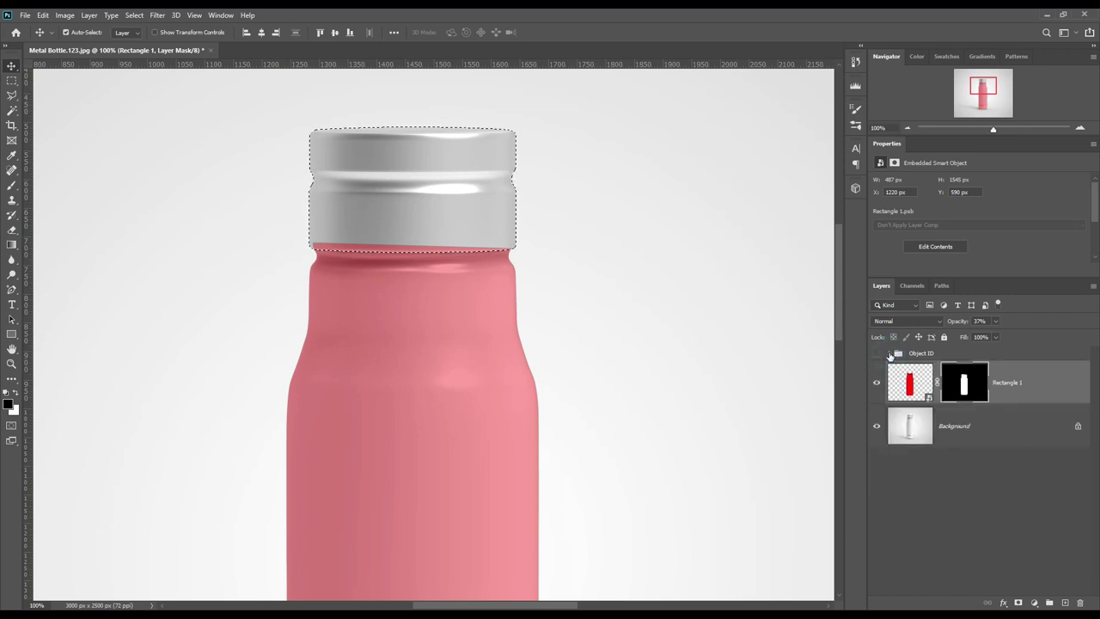
{"action": "left_click", "coordinate": [963, 383]}
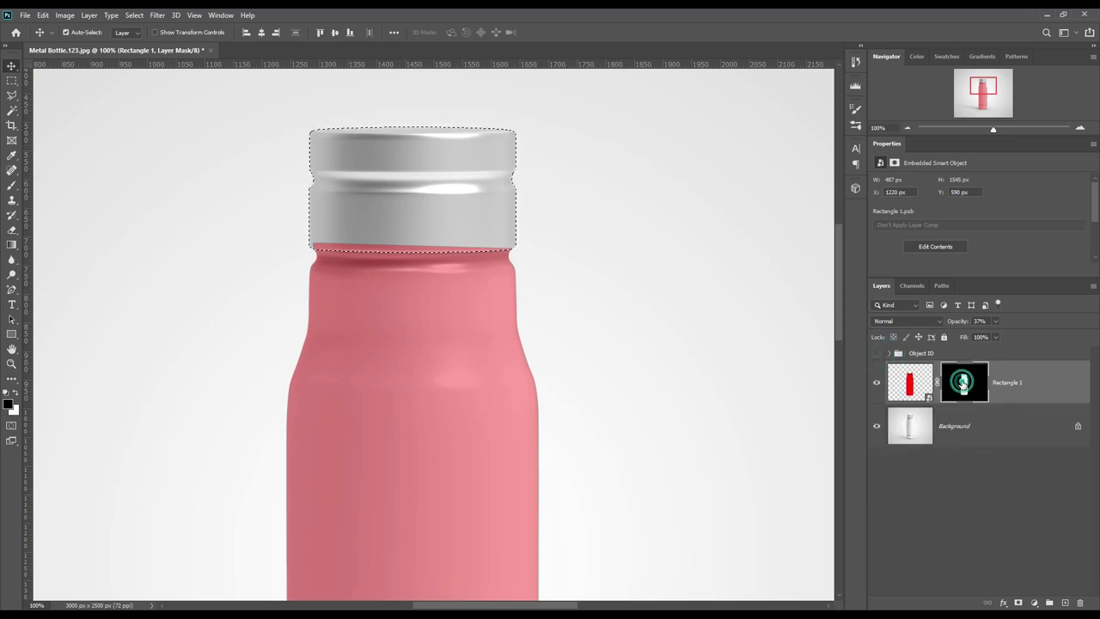
{"action": "left_click", "coordinate": [8, 403]}
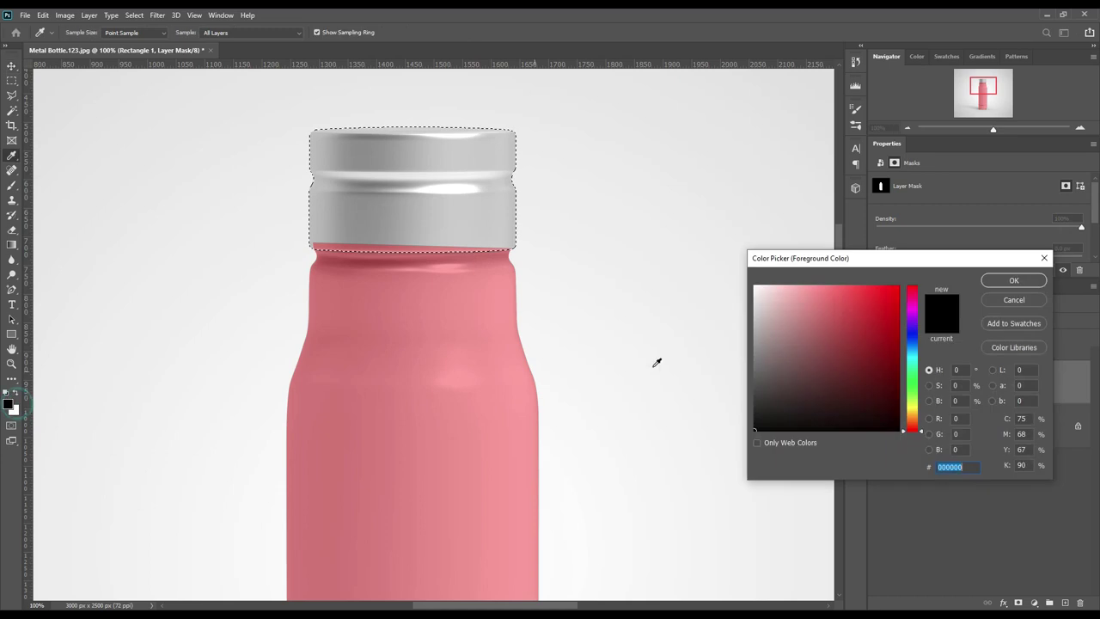
{"action": "left_click", "coordinate": [1011, 280]}
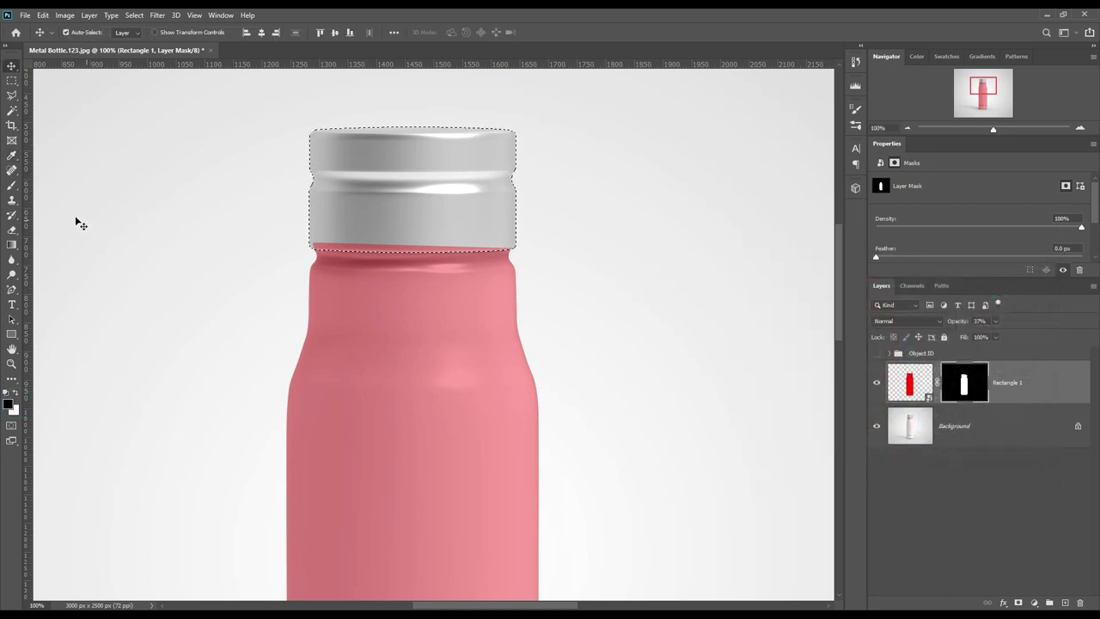
{"action": "left_click", "coordinate": [11, 185]}
{"action": "key", "text": "bracketleft"}
{"action": "key", "text": "bracketleft"}
{"action": "key", "text": "bracketleft"}
{"action": "key", "text": "bracketleft"}
{"action": "key", "text": "bracketleft"}
{"action": "key", "text": "bracketleft"}
{"action": "key", "text": "bracketleft"}
{"action": "mouse_move", "coordinate": [373, 245]}
{"action": "left_mouse_down"}
{"action": "mouse_move", "coordinate": [318, 245]}
{"action": "mouse_move", "coordinate": [518, 249]}
{"action": "left_mouse_up"}
{"action": "key", "text": "bracketright"}
{"action": "key", "text": "bracketright"}
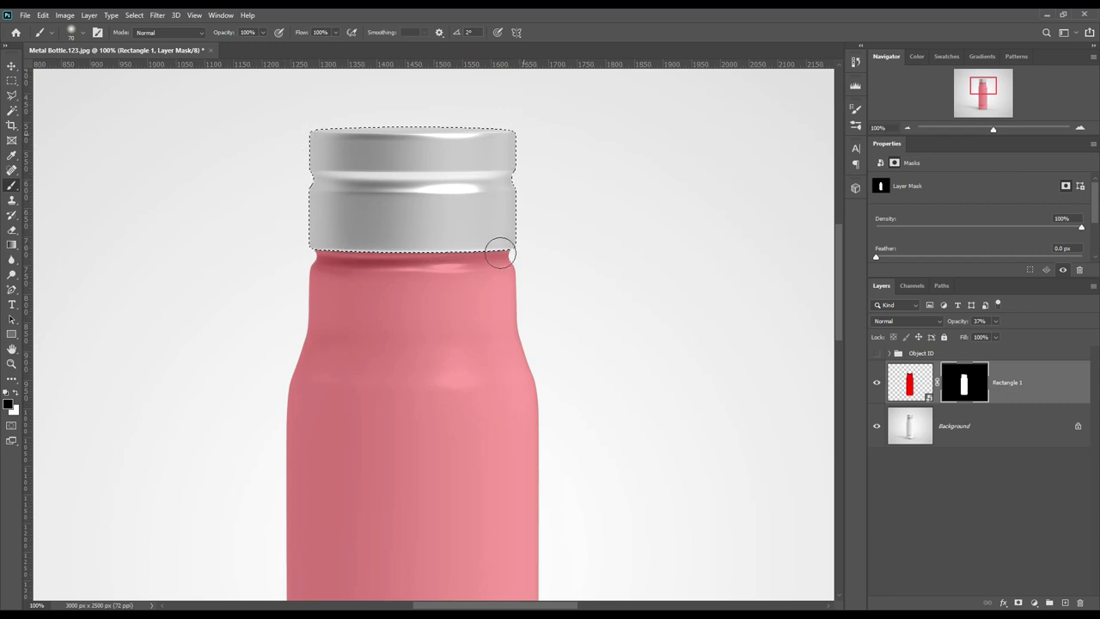
Step: Drop the cap selection and raise Rectangle 1's opacity to 100%
{"action": "key", "text": "v"}
{"action": "key", "text": "ctrl+d"}
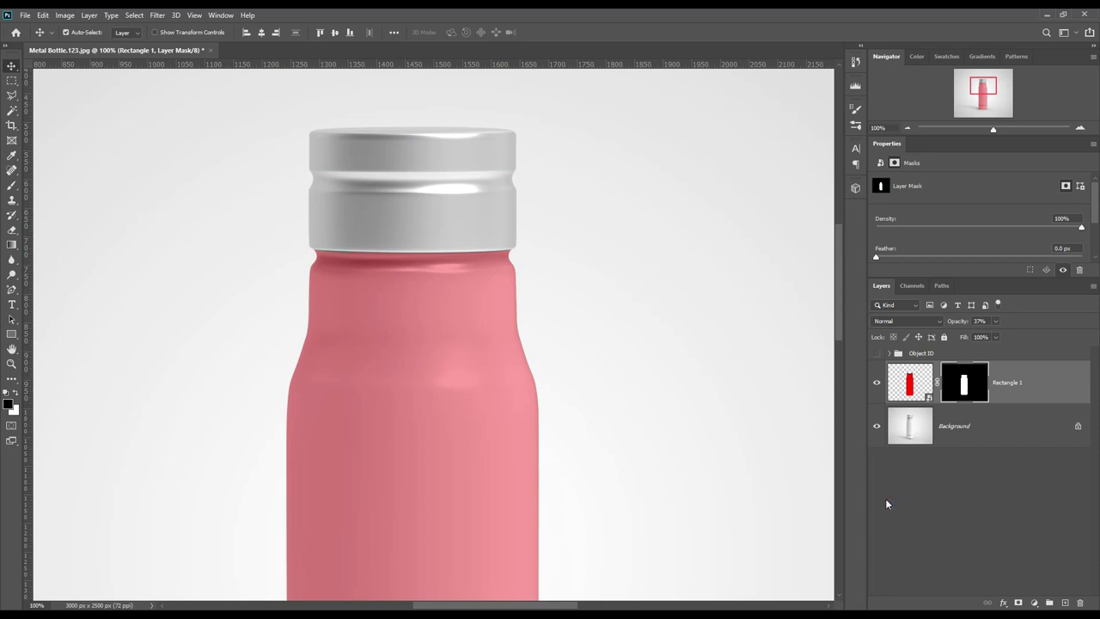
{"action": "key", "text": "ctrl+0"}
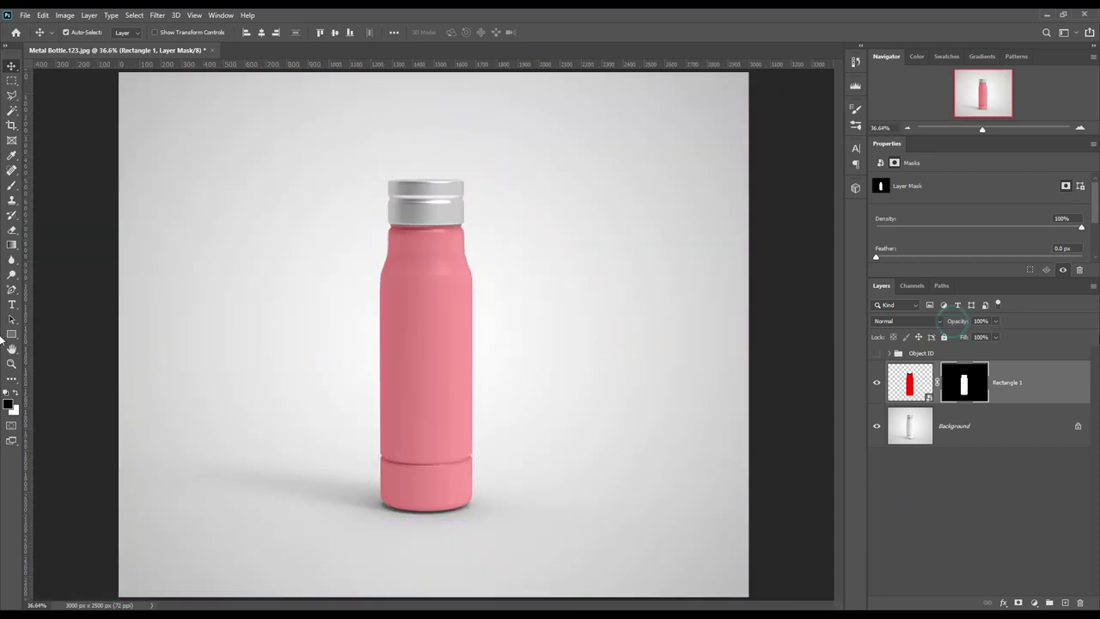
{"action": "left_click_drag", "start_coordinate": [952, 324], "coordinate": [1097, 337]}
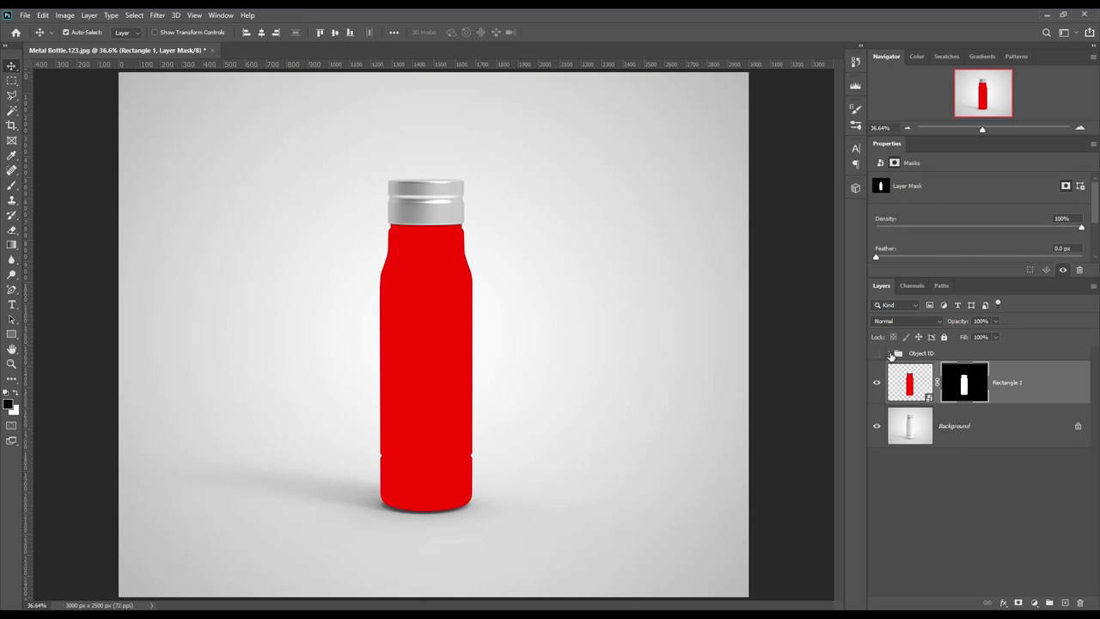
Step: Load the Cap selection and add a Solid Color fill layer in #fab55b over it
{"action": "left_click", "coordinate": [889, 353]}
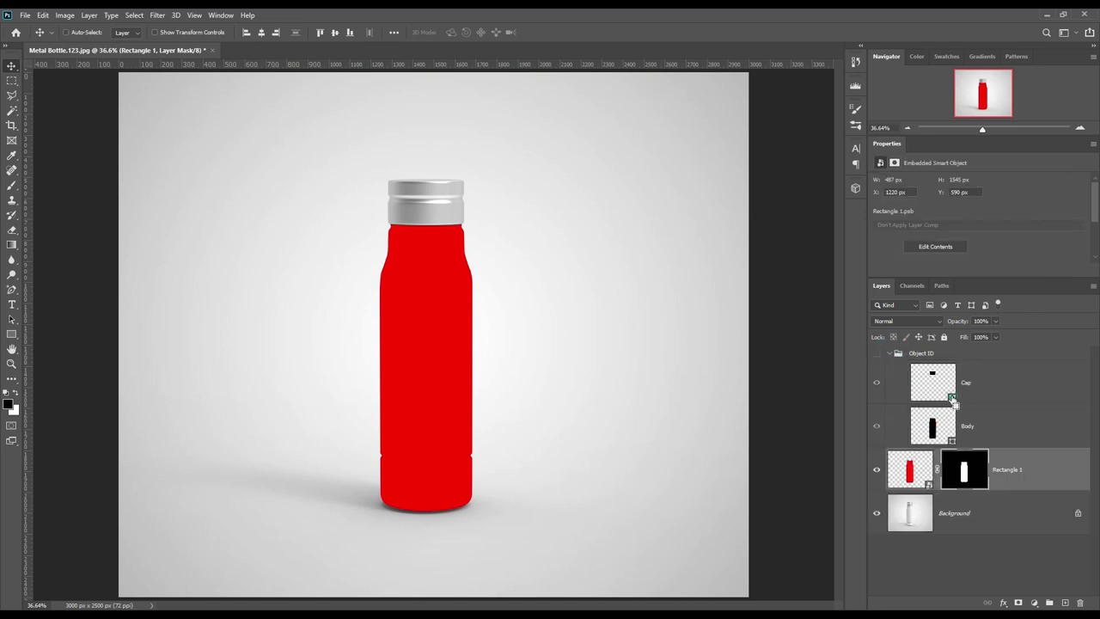
{"action": "left_click", "coordinate": [941, 389], "text": "ctrl"}
{"action": "left_click", "coordinate": [889, 353]}
{"action": "left_click", "coordinate": [1037, 400]}
{"action": "left_click", "coordinate": [1034, 602]}
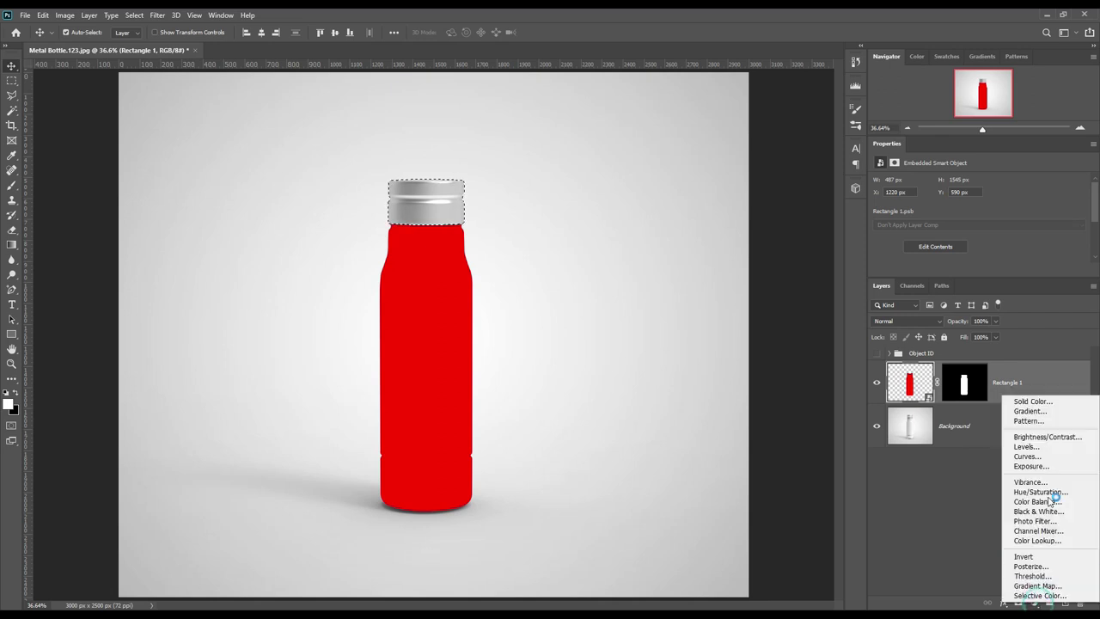
{"action": "left_click", "coordinate": [1040, 401]}
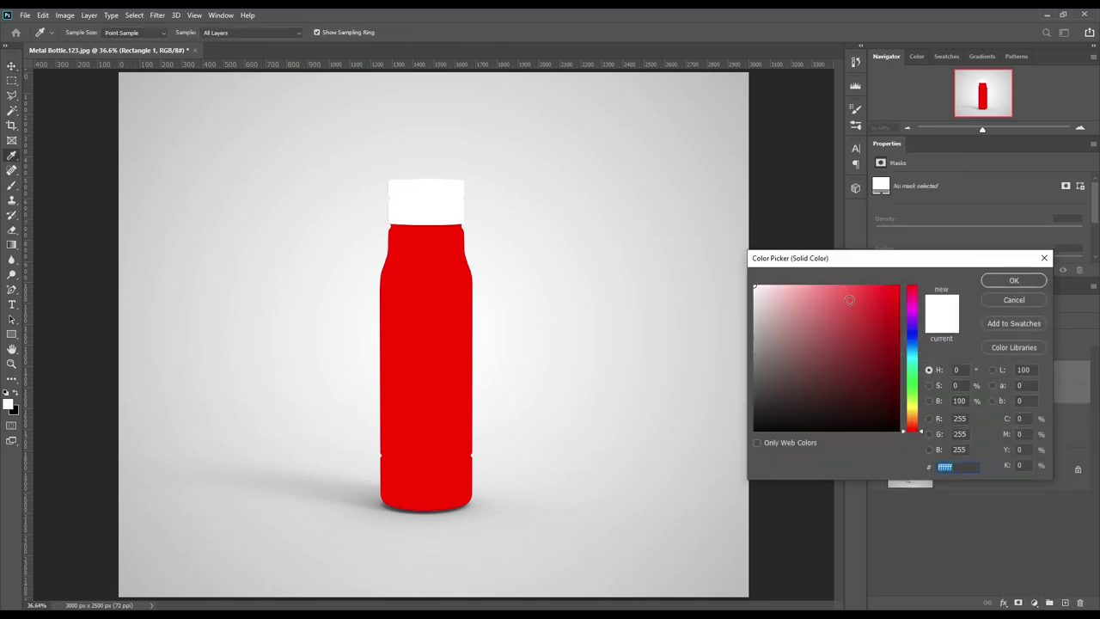
{"action": "left_click_drag", "start_coordinate": [849, 299], "coordinate": [846, 288]}
{"action": "left_click_drag", "start_coordinate": [911, 429], "coordinate": [914, 421]}
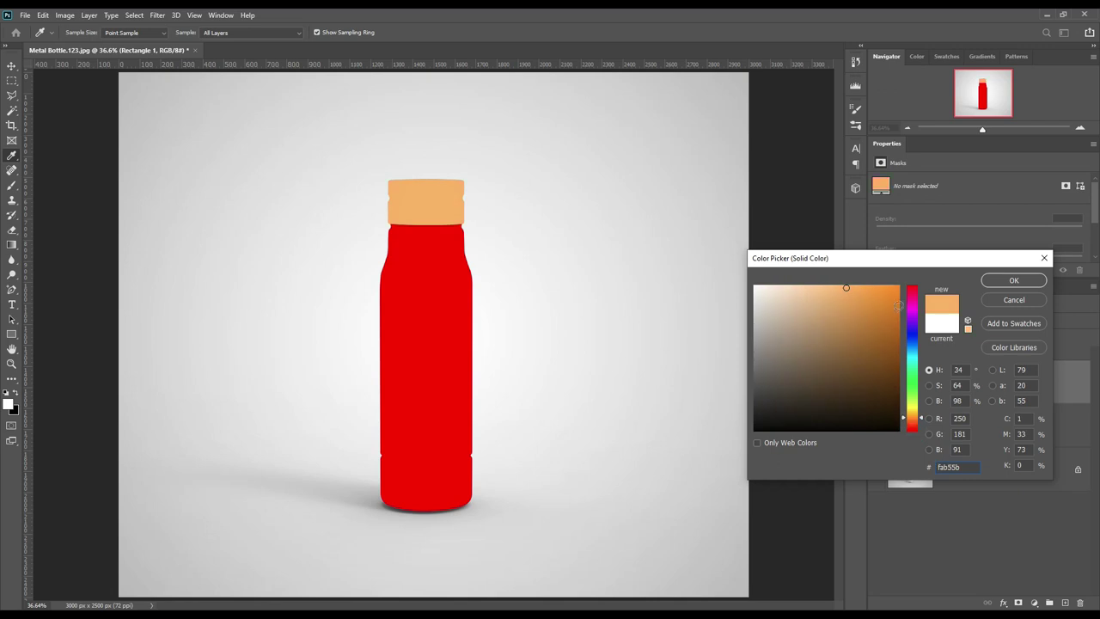
{"action": "left_click", "coordinate": [1011, 281]}
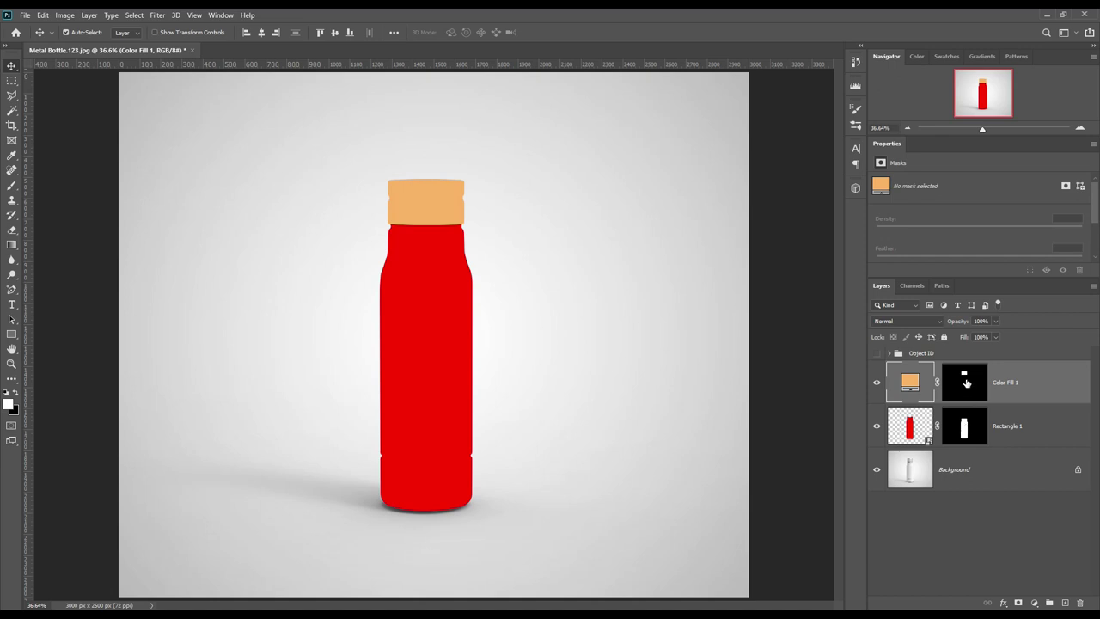
Step: Copy the bottle area from Background to a new layer above the overlay and duplicate it twice
{"action": "left_click", "coordinate": [964, 427], "text": "ctrl"}
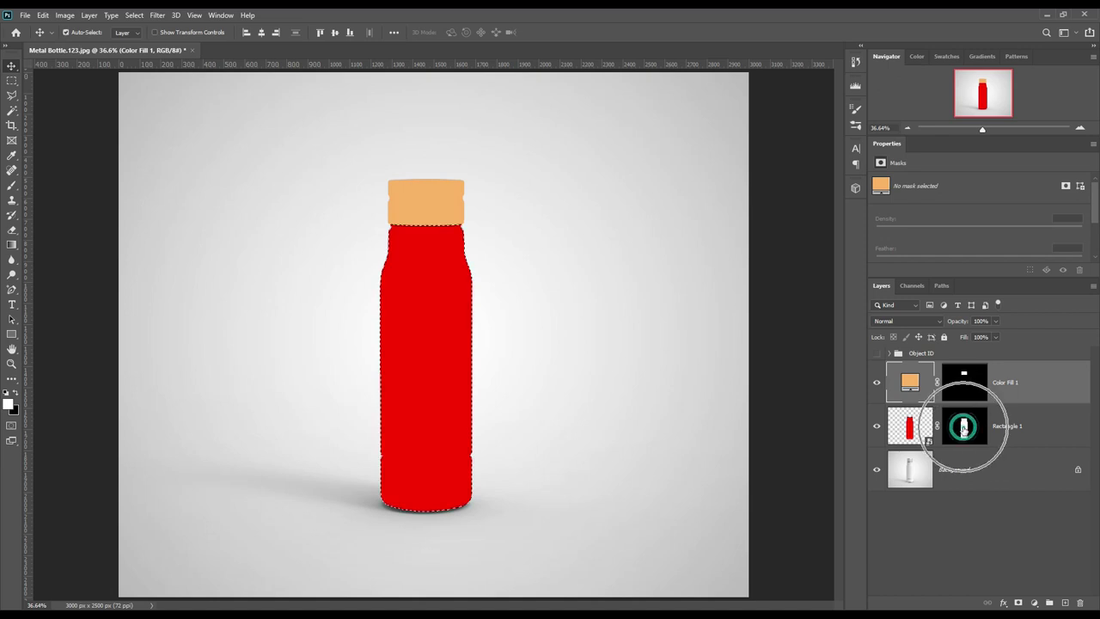
{"action": "left_click", "coordinate": [997, 474]}
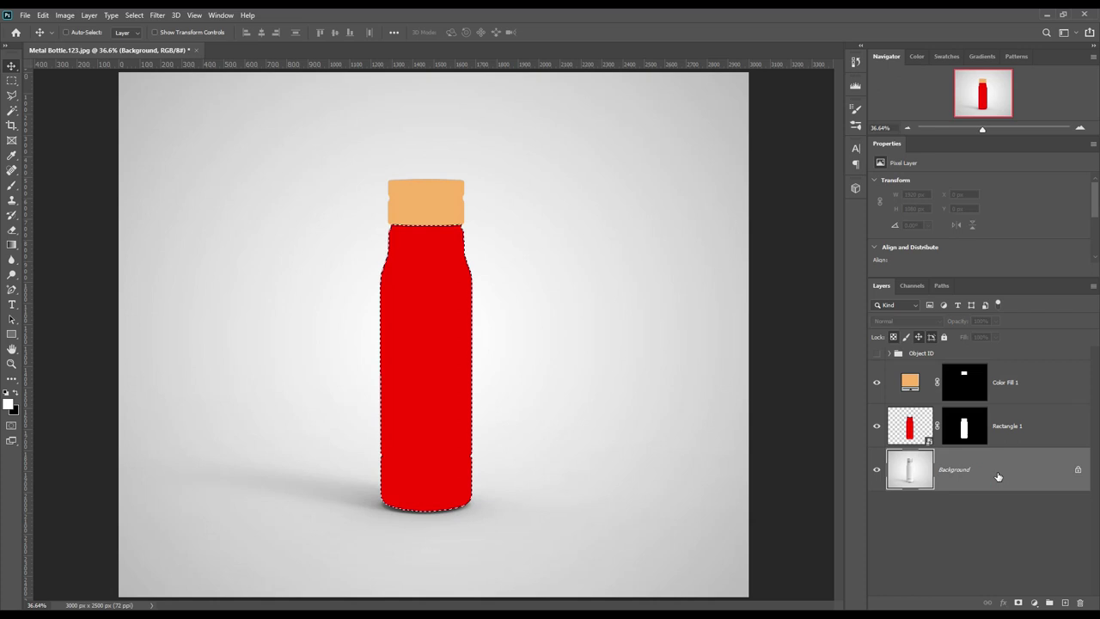
{"action": "key", "text": "ctrl+j"}
{"action": "left_click_drag", "start_coordinate": [998, 476], "coordinate": [1013, 418]}
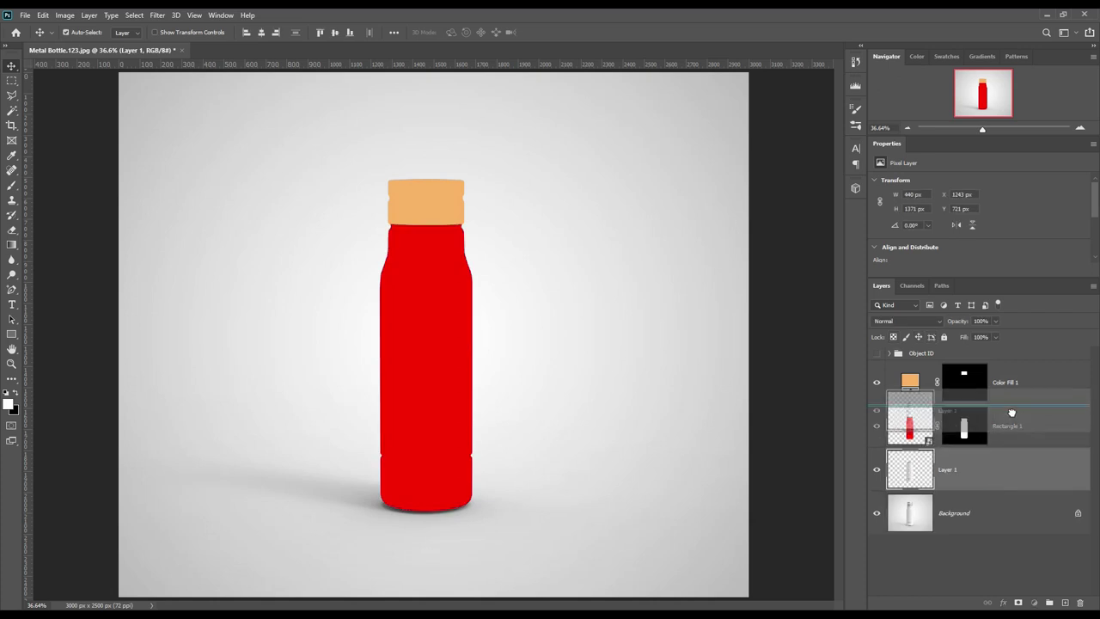
{"action": "left_click", "coordinate": [1005, 436]}
{"action": "key", "text": "ctrl+j"}
{"action": "key", "text": "ctrl+j"}
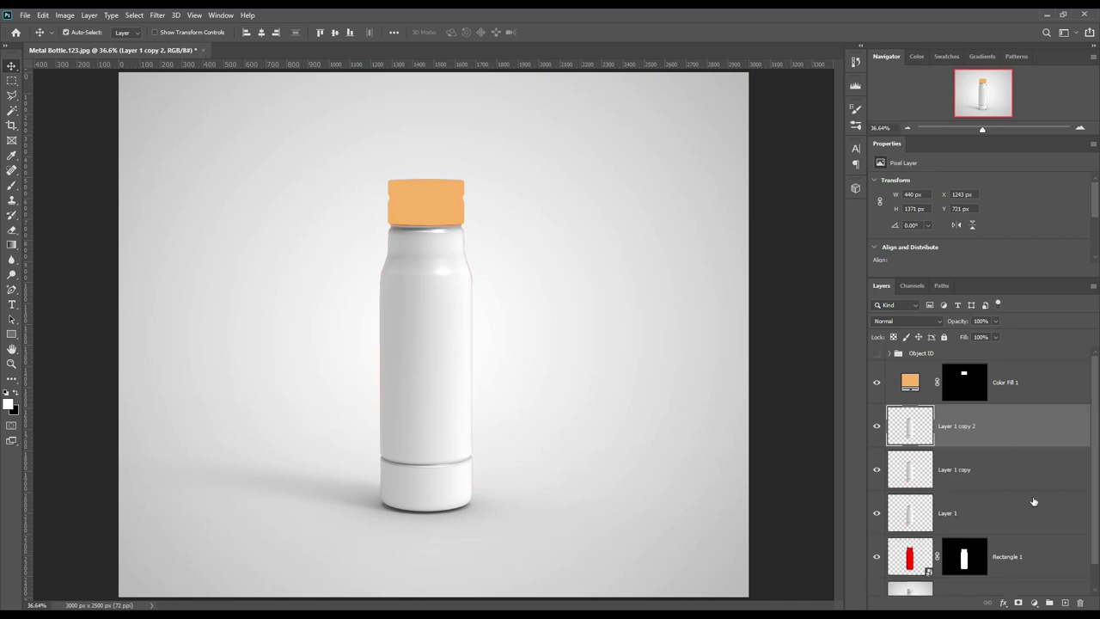
{"action": "scroll", "coordinate": [1034, 501], "scroll_direction": "down", "scroll_amount": 1}
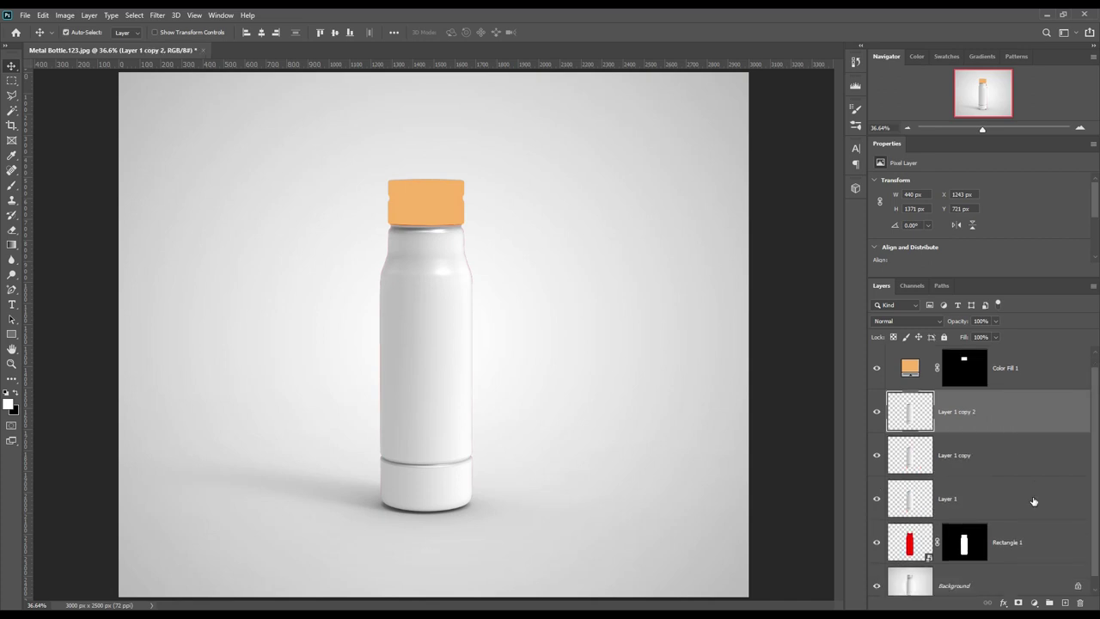
Step: Rename Rectangle 1 to Body and give it a red colour label
{"action": "double_click", "coordinate": [1013, 545]}
{"action": "type", "text": "Body"}
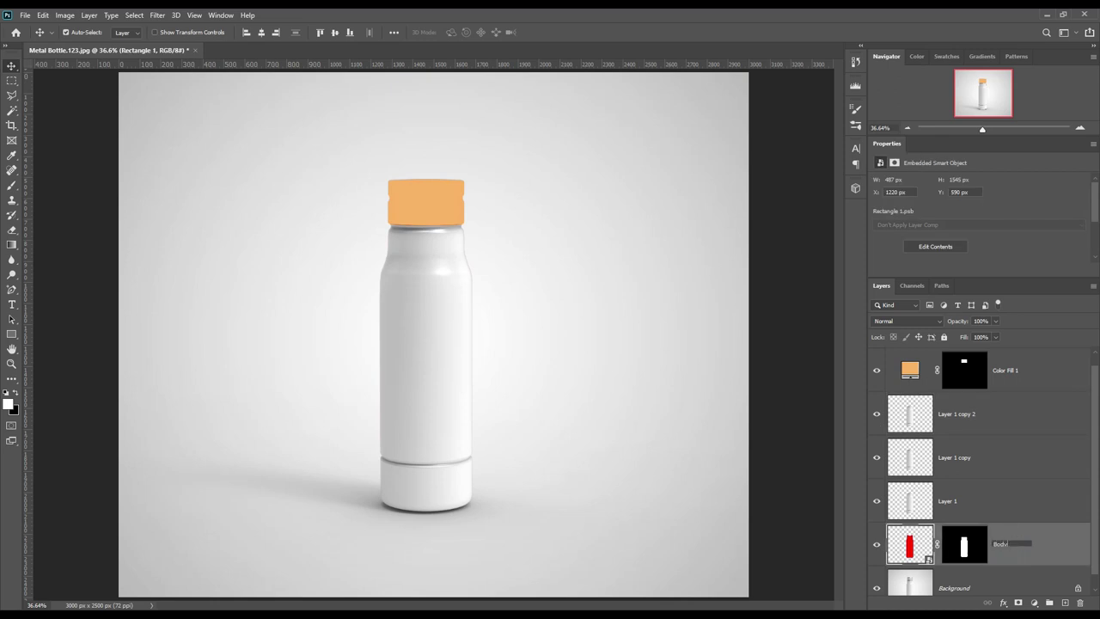
{"action": "key", "text": "Return"}
{"action": "right_click", "coordinate": [1012, 543]}
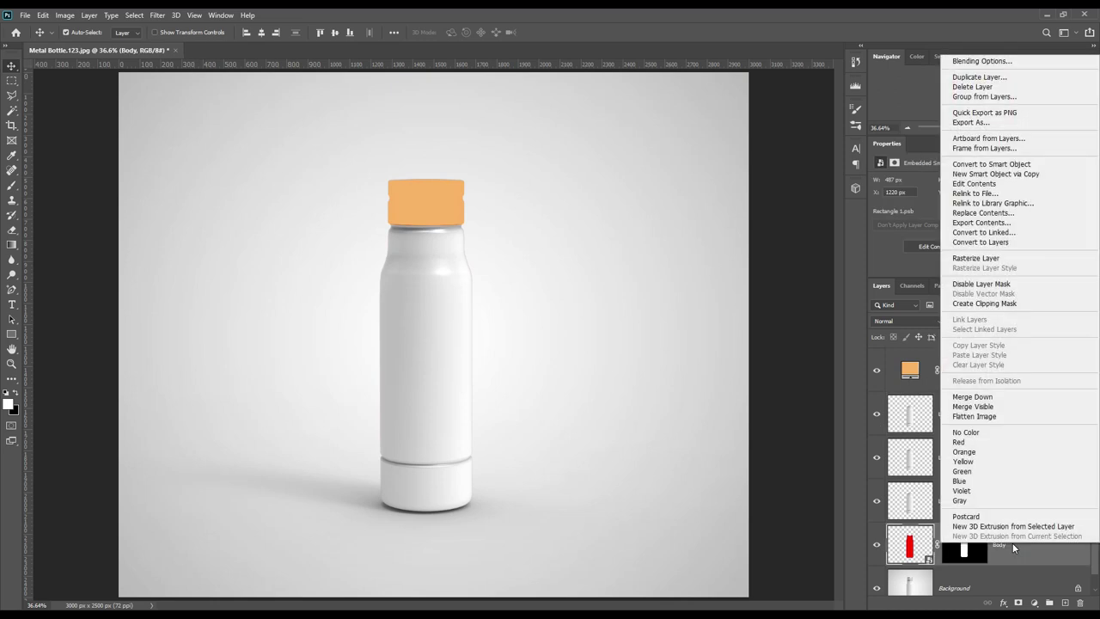
{"action": "left_click", "coordinate": [977, 443]}
Step: Rename the three bottle copies Shadow, Midtone and Light
{"action": "left_click", "coordinate": [1006, 499]}
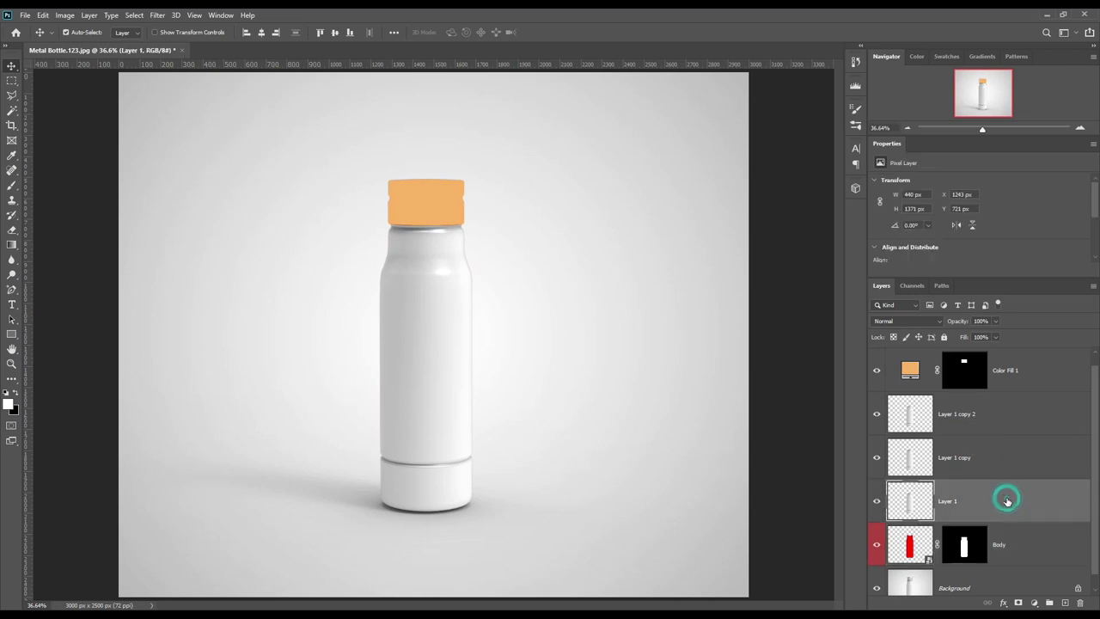
{"action": "double_click", "coordinate": [952, 502]}
{"action": "type", "text": "w"}
{"action": "key", "text": "Return"}
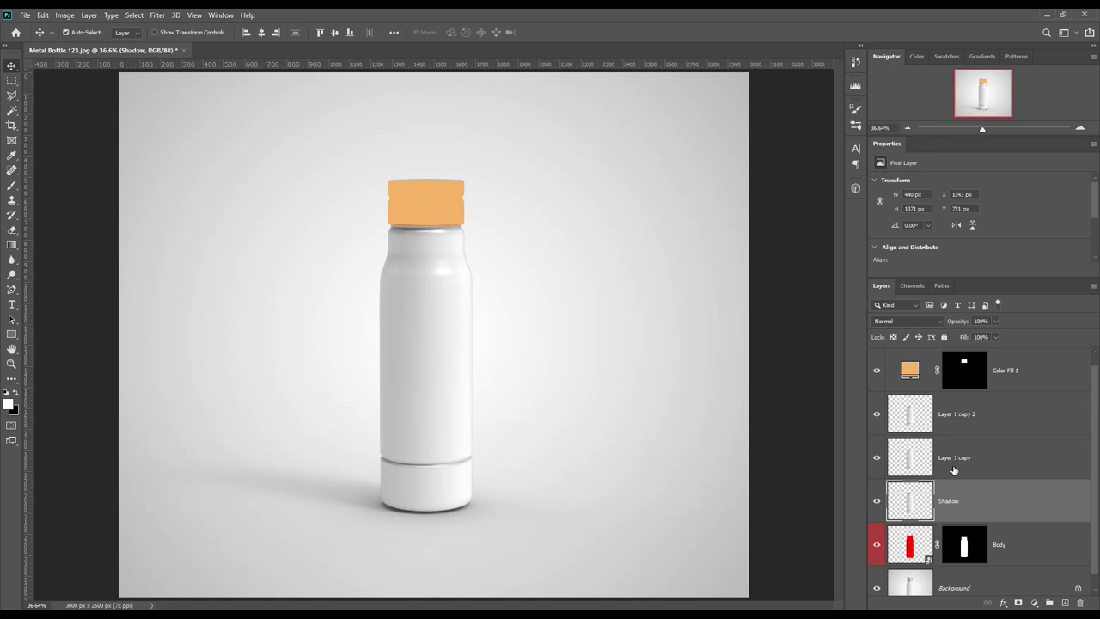
{"action": "double_click", "coordinate": [957, 457]}
{"action": "type", "text": "Midtone"}
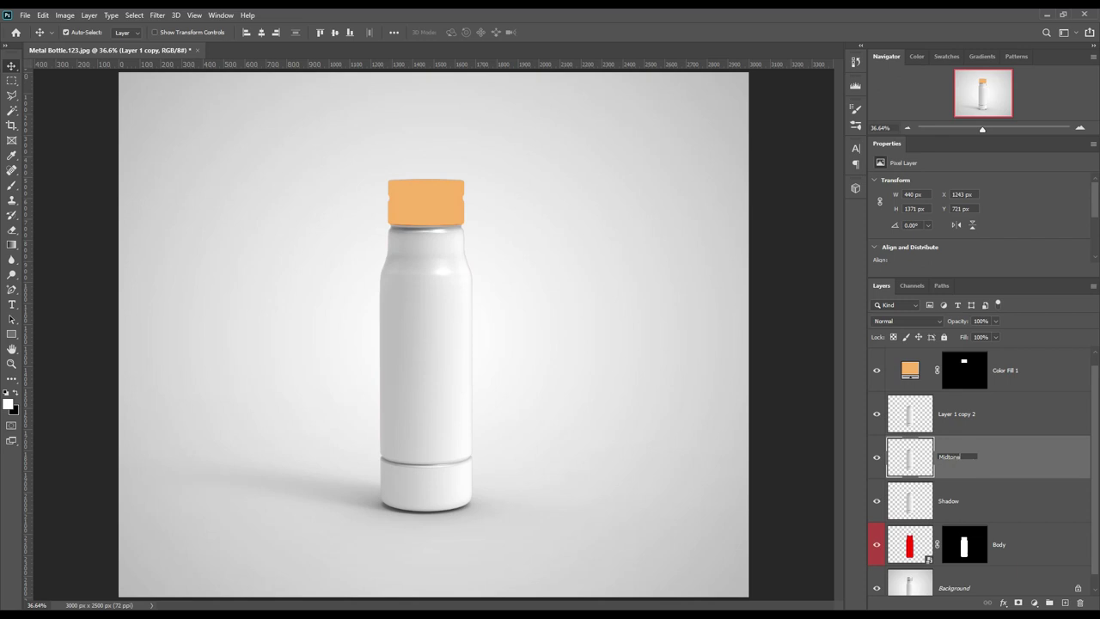
{"action": "key", "text": "Return"}
{"action": "double_click", "coordinate": [949, 415]}
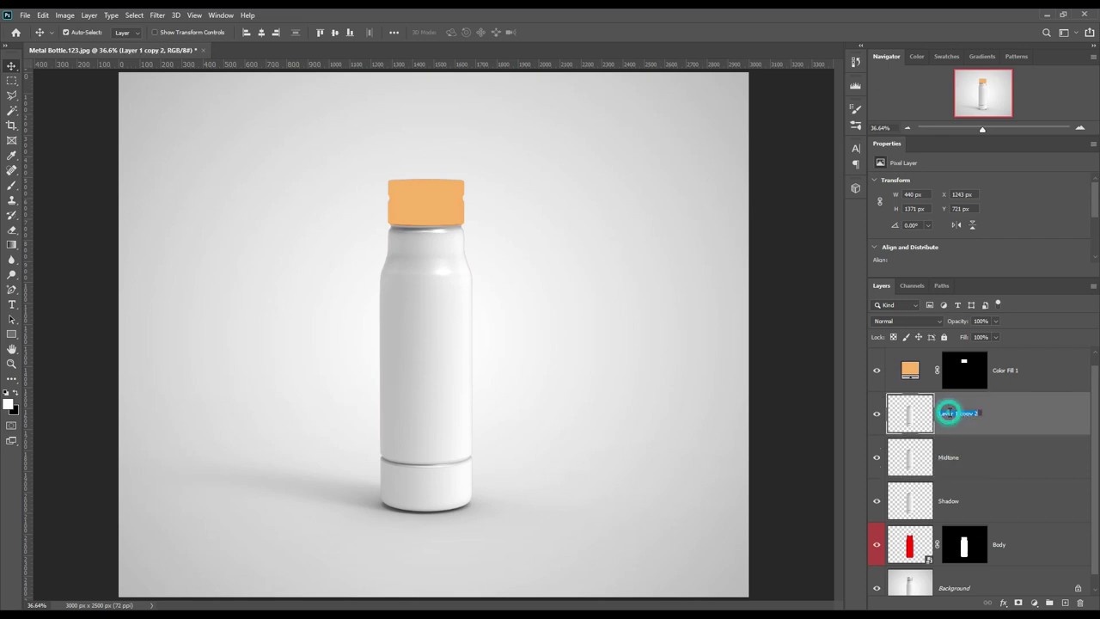
{"action": "type", "text": "Light"}
{"action": "key", "text": "Return"}
Step: Hide the Light and Midtone layers and select Shadow
{"action": "left_click", "coordinate": [876, 416]}
{"action": "left_click", "coordinate": [877, 457]}
{"action": "left_click", "coordinate": [974, 500]}
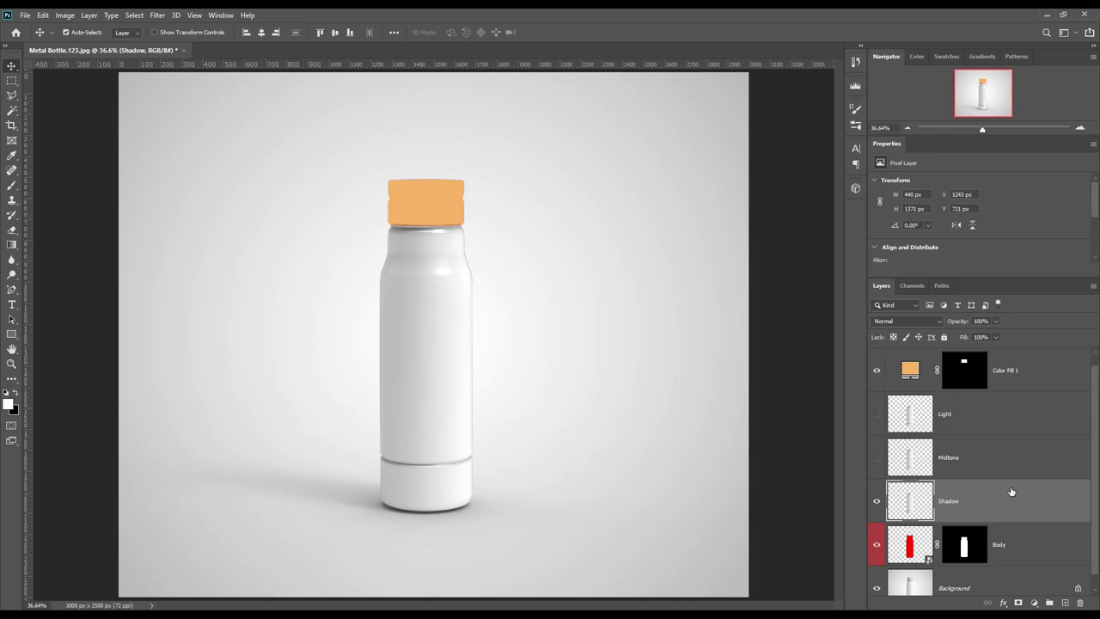
{"action": "scroll", "coordinate": [1012, 492], "scroll_direction": "down", "scroll_amount": 1}
Step: Blend Shadow as Linear Burn, then show Midtone and blend it as Linear Dodge (Add)
{"action": "left_click", "coordinate": [920, 321]}
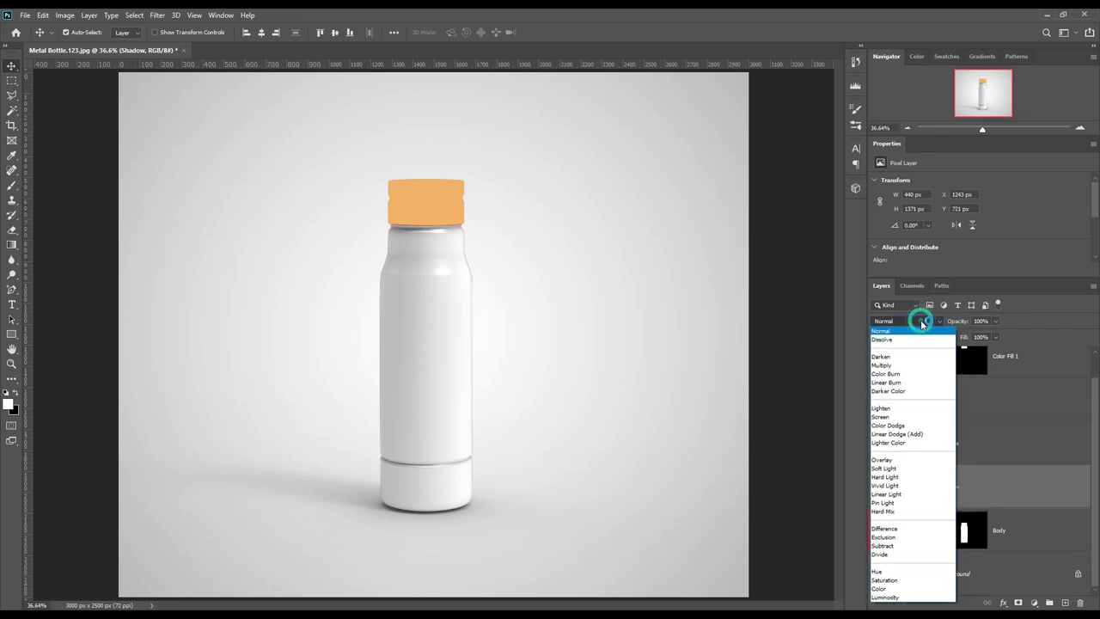
{"action": "left_click", "coordinate": [890, 384]}
{"action": "left_click", "coordinate": [877, 443]}
{"action": "left_click", "coordinate": [982, 445]}
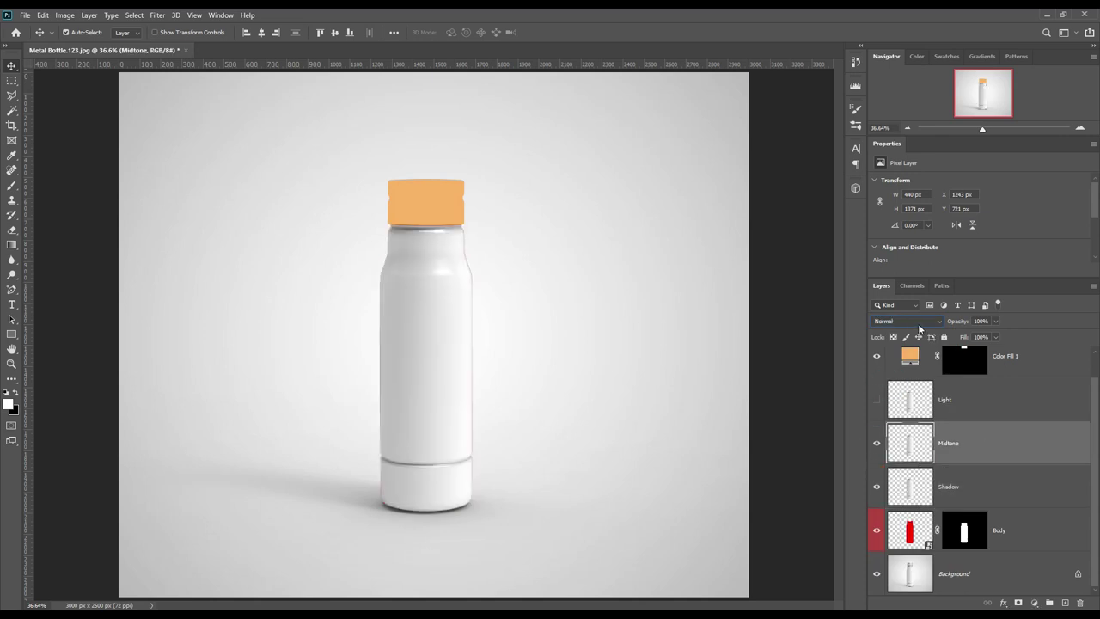
{"action": "left_click", "coordinate": [918, 324]}
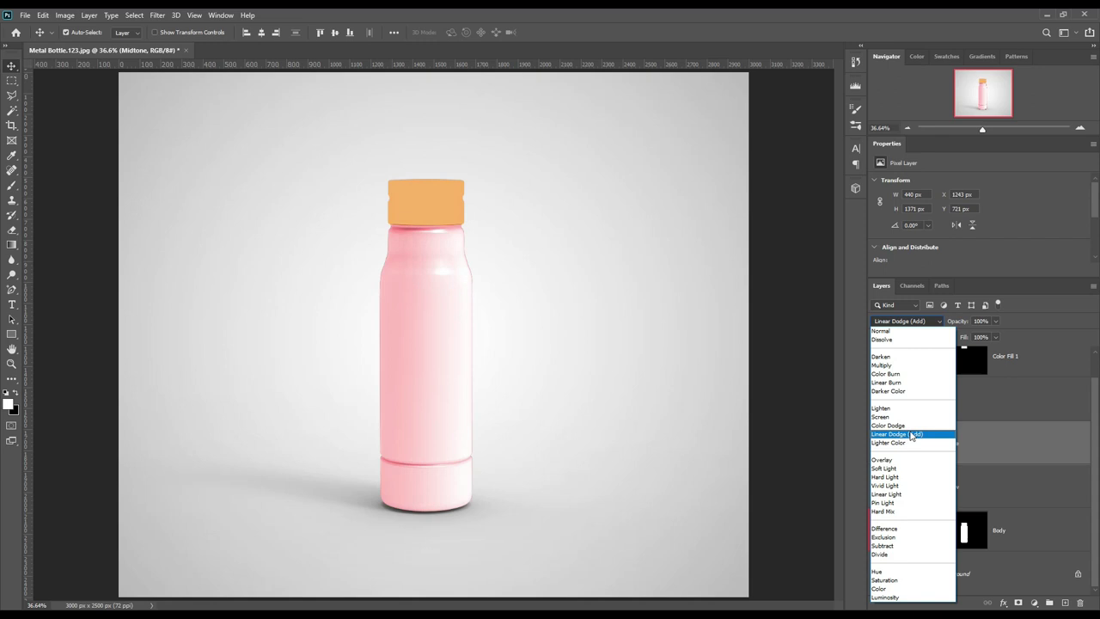
{"action": "left_click", "coordinate": [916, 434]}
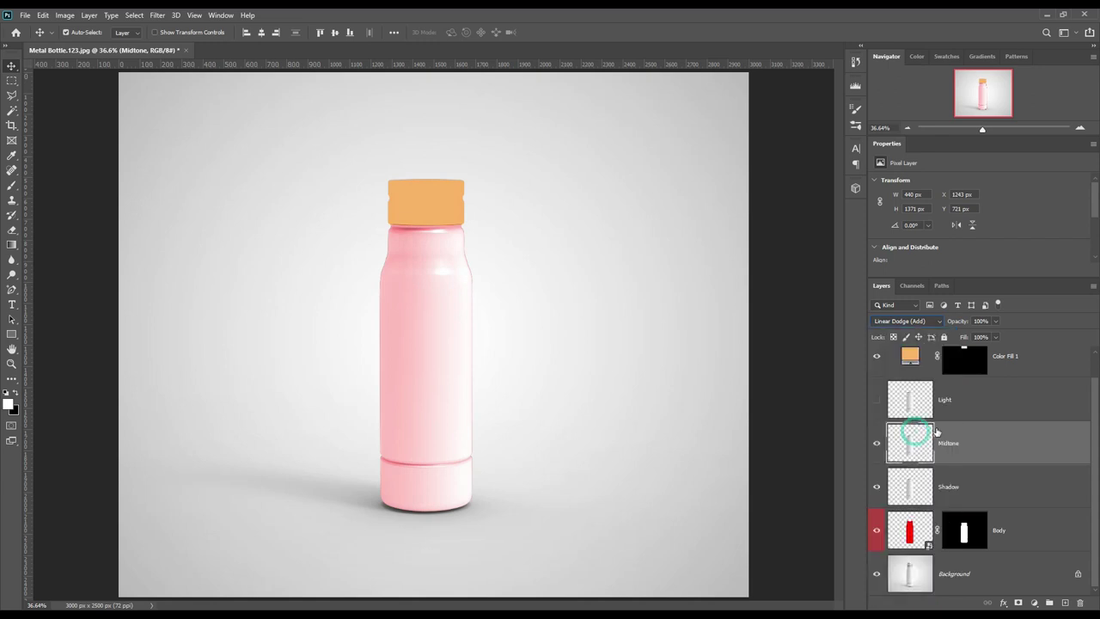
Step: Apply Levels to Midtone with input black 189 and output white 130
{"action": "left_click", "coordinate": [66, 17]}
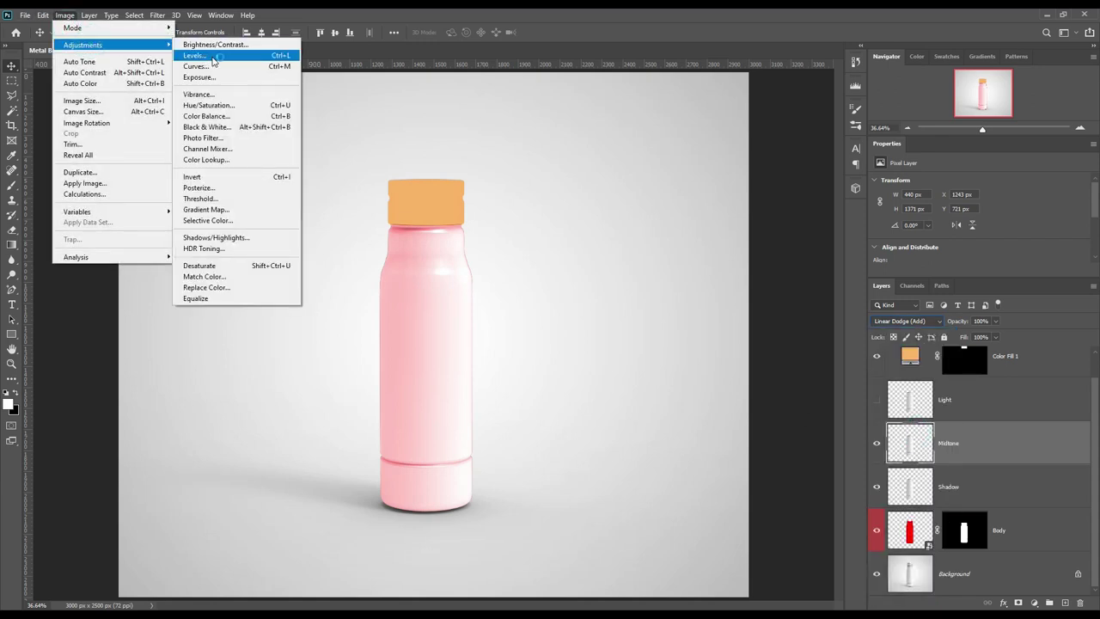
{"action": "mouse_move", "coordinate": [83, 45]}
{"action": "left_click", "coordinate": [206, 61]}
{"action": "mouse_move", "coordinate": [825, 258]}
{"action": "left_mouse_down"}
{"action": "mouse_move", "coordinate": [946, 259]}
{"action": "mouse_move", "coordinate": [933, 264]}
{"action": "left_mouse_up"}
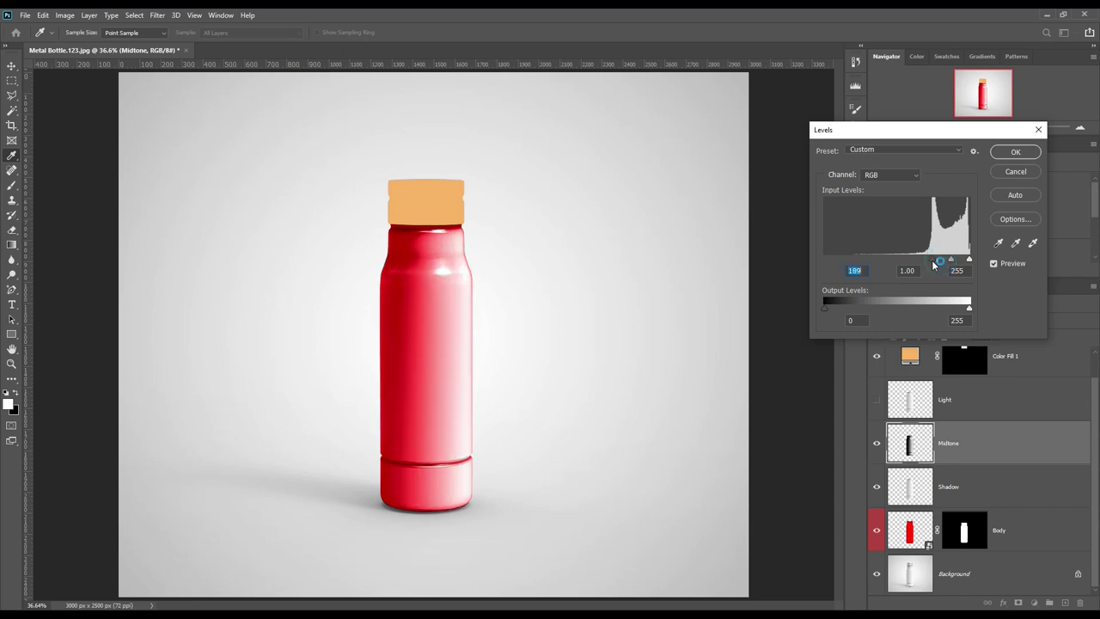
{"action": "left_click_drag", "start_coordinate": [963, 309], "coordinate": [899, 312]}
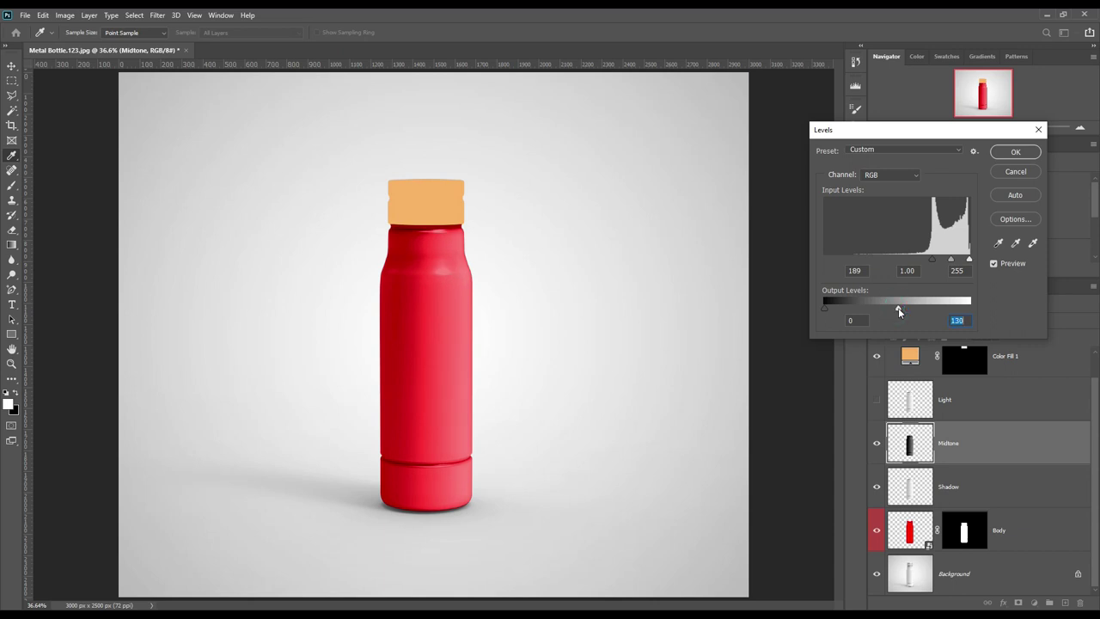
Step: Apply Midtone's Levels, then make the Light layer visible and blend it as Screen
{"action": "left_click", "coordinate": [1015, 151]}
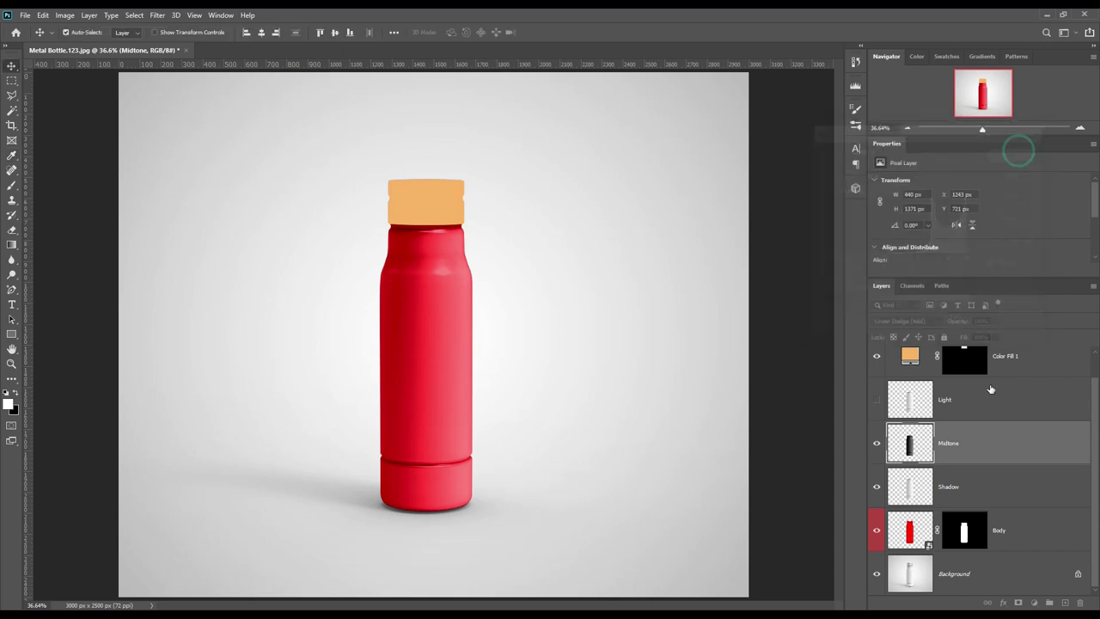
{"action": "left_click", "coordinate": [876, 403]}
{"action": "left_click", "coordinate": [971, 400]}
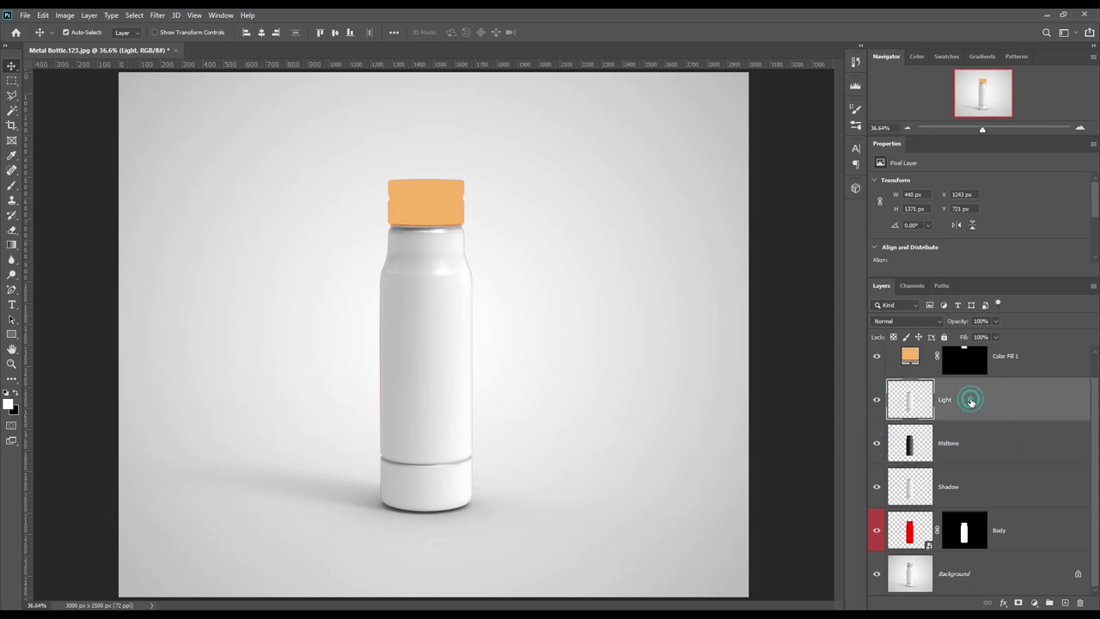
{"action": "left_click", "coordinate": [934, 322]}
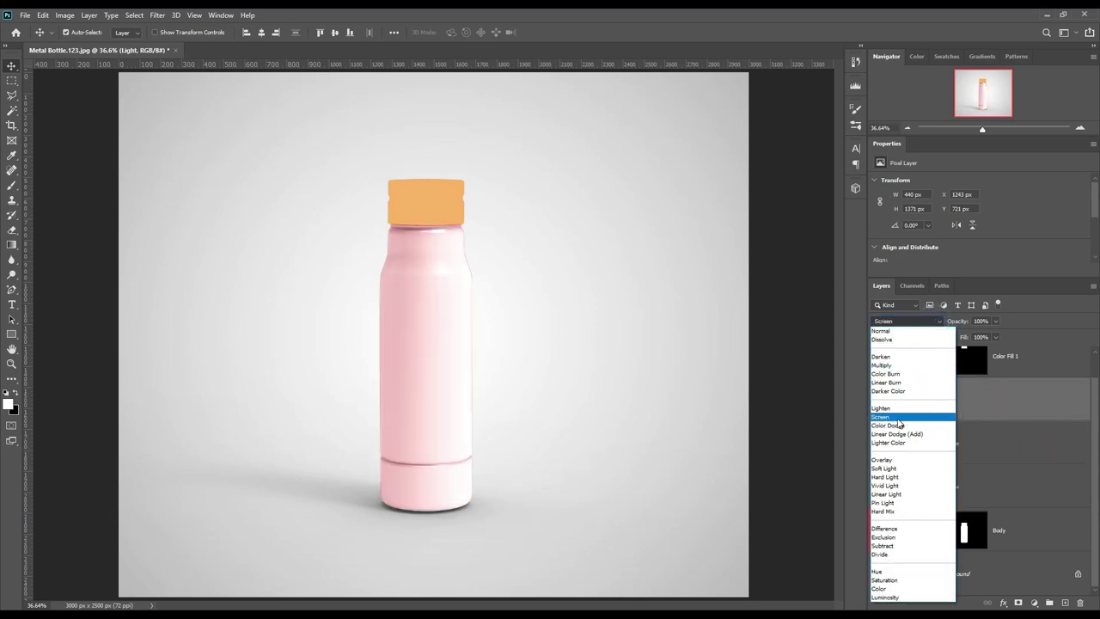
{"action": "left_click", "coordinate": [894, 417]}
Step: Apply Levels to Light, adjusting its black input, output white and midtone gamma
{"action": "left_click", "coordinate": [40, 15]}
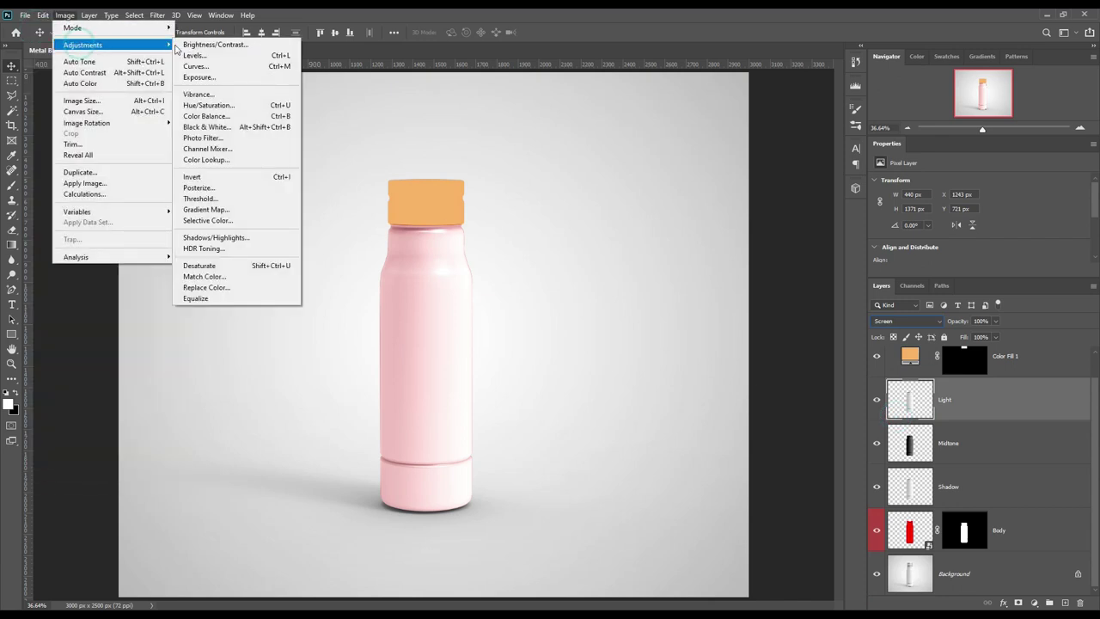
{"action": "left_click", "coordinate": [204, 60]}
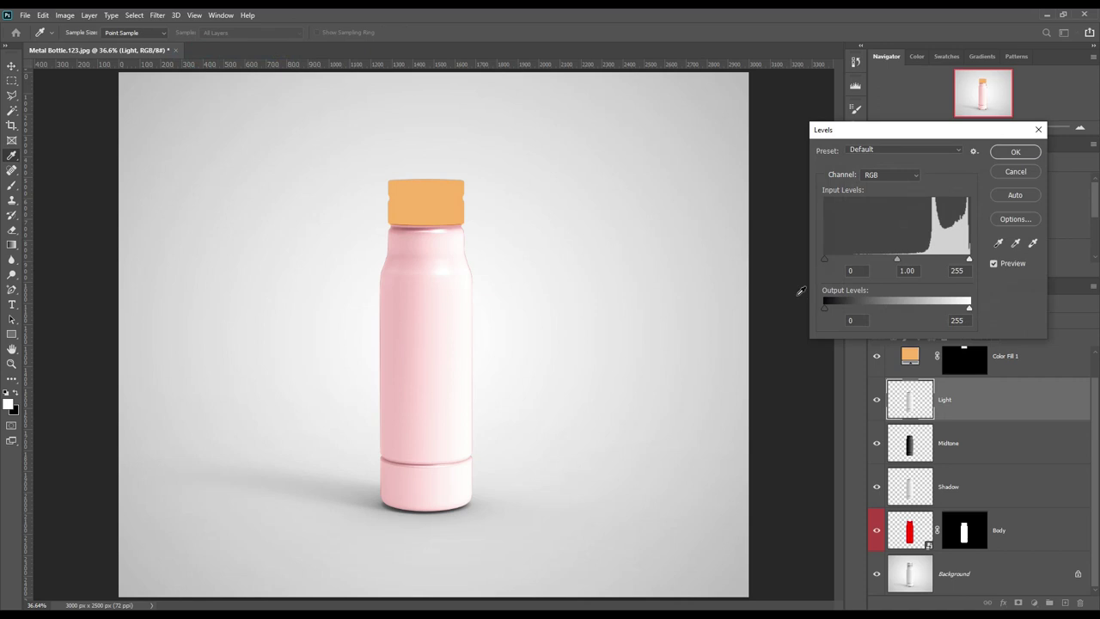
{"action": "left_click_drag", "start_coordinate": [825, 259], "coordinate": [945, 259]}
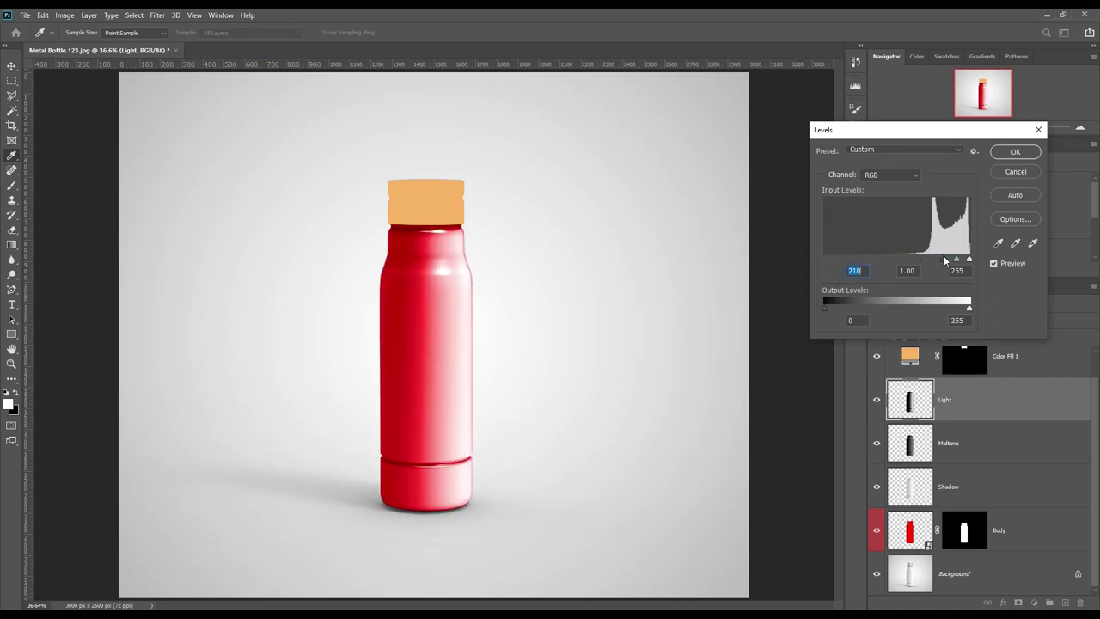
{"action": "mouse_move", "coordinate": [950, 259]}
{"action": "left_mouse_down"}
{"action": "mouse_move", "coordinate": [969, 260]}
{"action": "mouse_move", "coordinate": [946, 262]}
{"action": "left_mouse_up"}
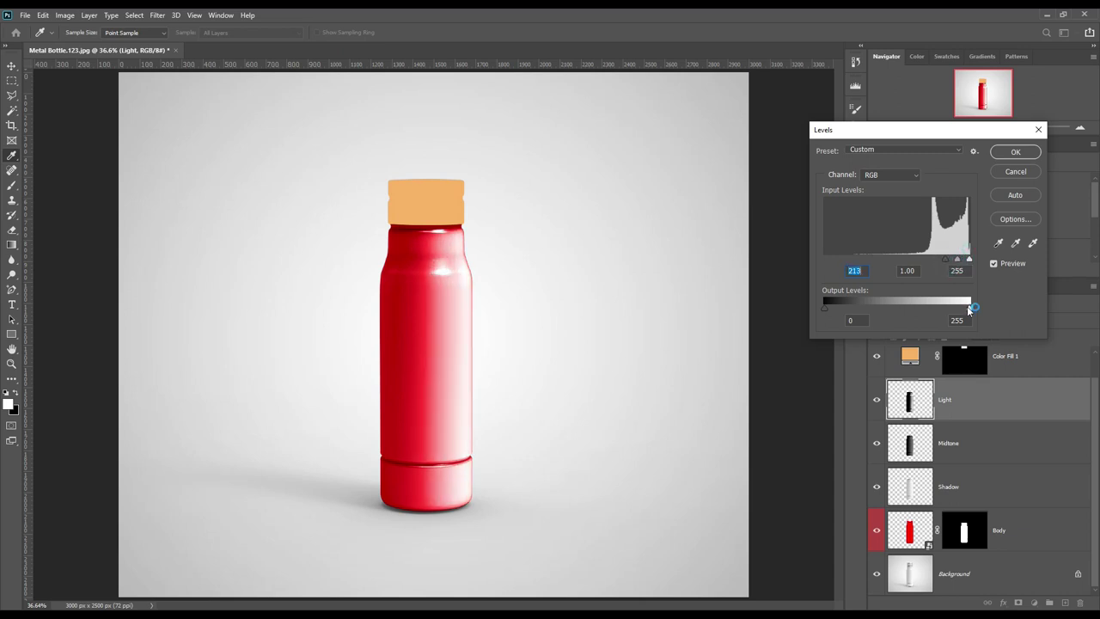
{"action": "mouse_move", "coordinate": [942, 316]}
{"action": "left_mouse_down"}
{"action": "mouse_move", "coordinate": [907, 311]}
{"action": "mouse_move", "coordinate": [984, 302]}
{"action": "left_mouse_up"}
{"action": "left_click_drag", "start_coordinate": [941, 259], "coordinate": [929, 260]}
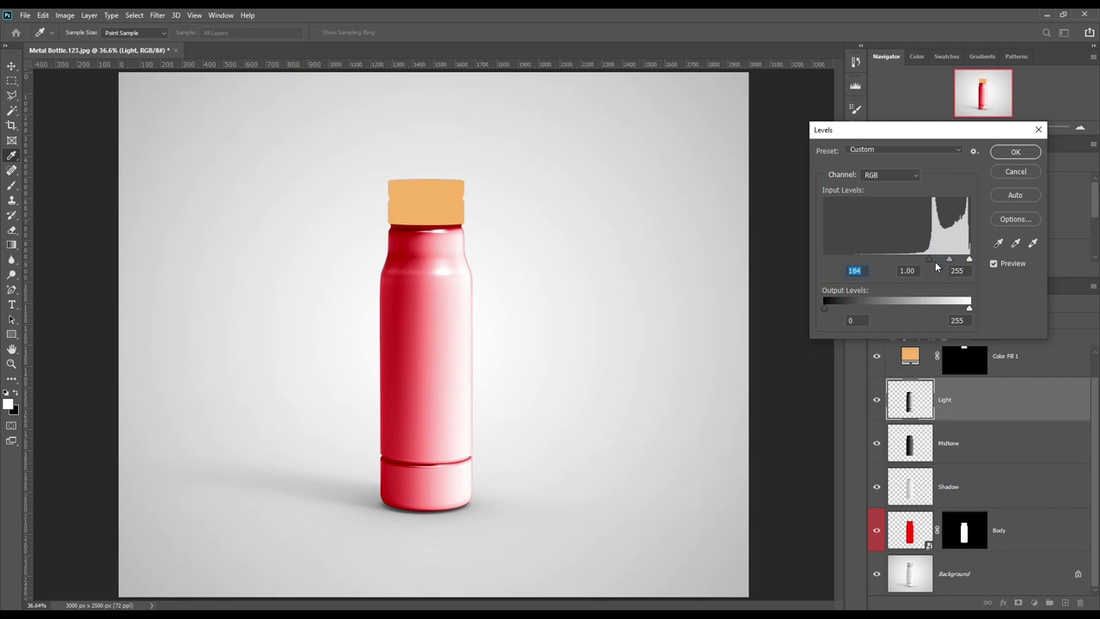
{"action": "left_click_drag", "start_coordinate": [929, 260], "coordinate": [955, 260]}
{"action": "left_click_drag", "start_coordinate": [963, 265], "coordinate": [966, 263]}
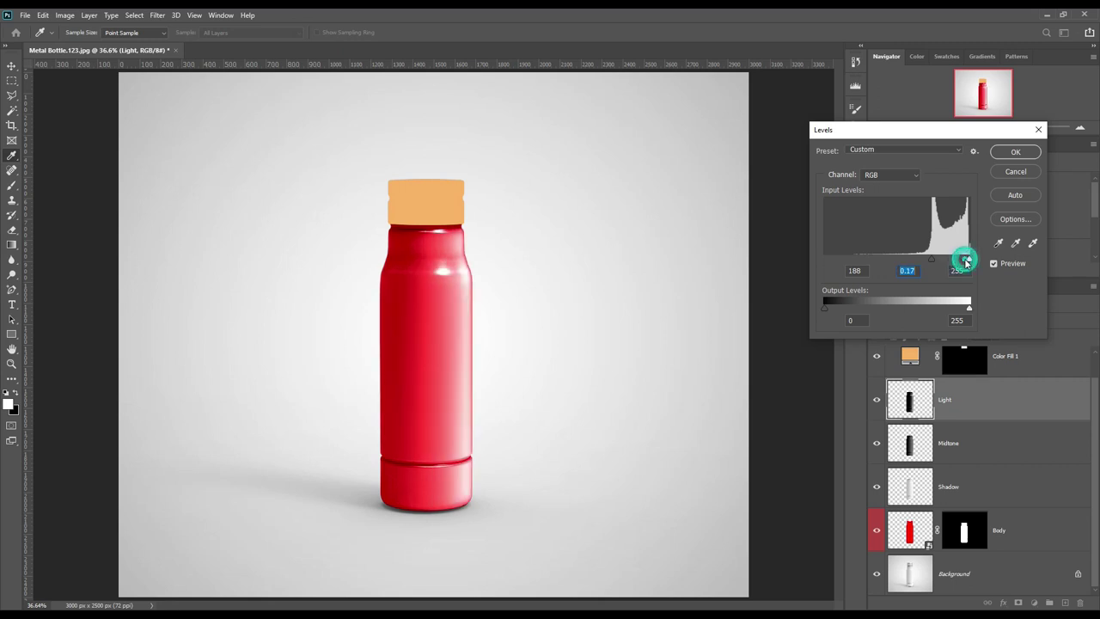
{"action": "left_click_drag", "start_coordinate": [965, 263], "coordinate": [966, 263]}
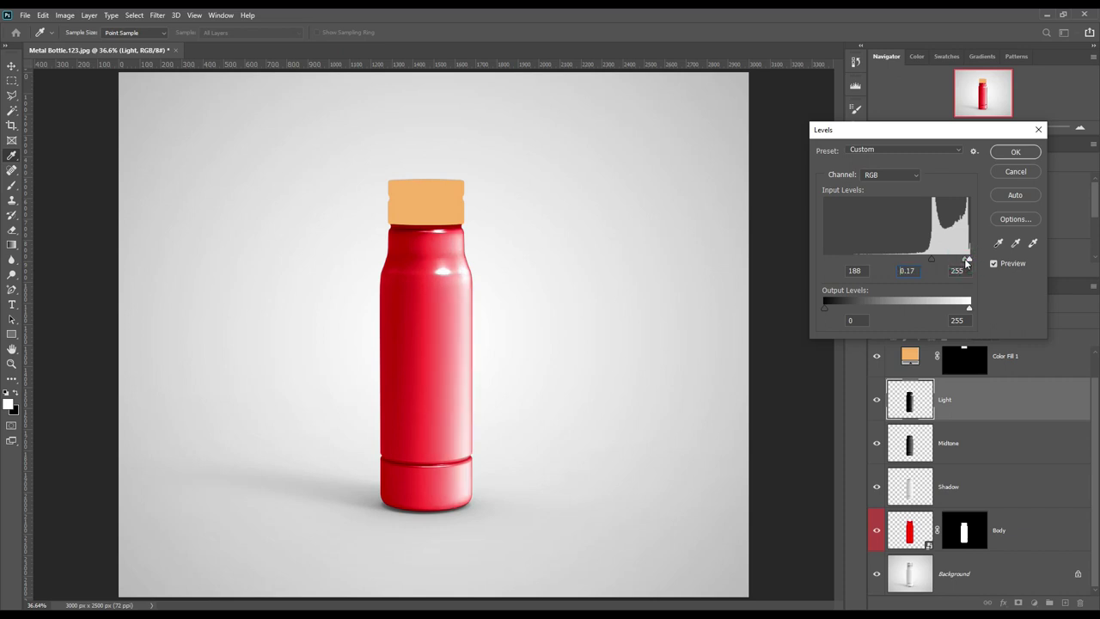
{"action": "left_click", "coordinate": [1014, 153]}
Step: Compare Light on and off, then lower its fill to 81%
{"action": "left_click", "coordinate": [877, 402]}
{"action": "left_click", "coordinate": [877, 402]}
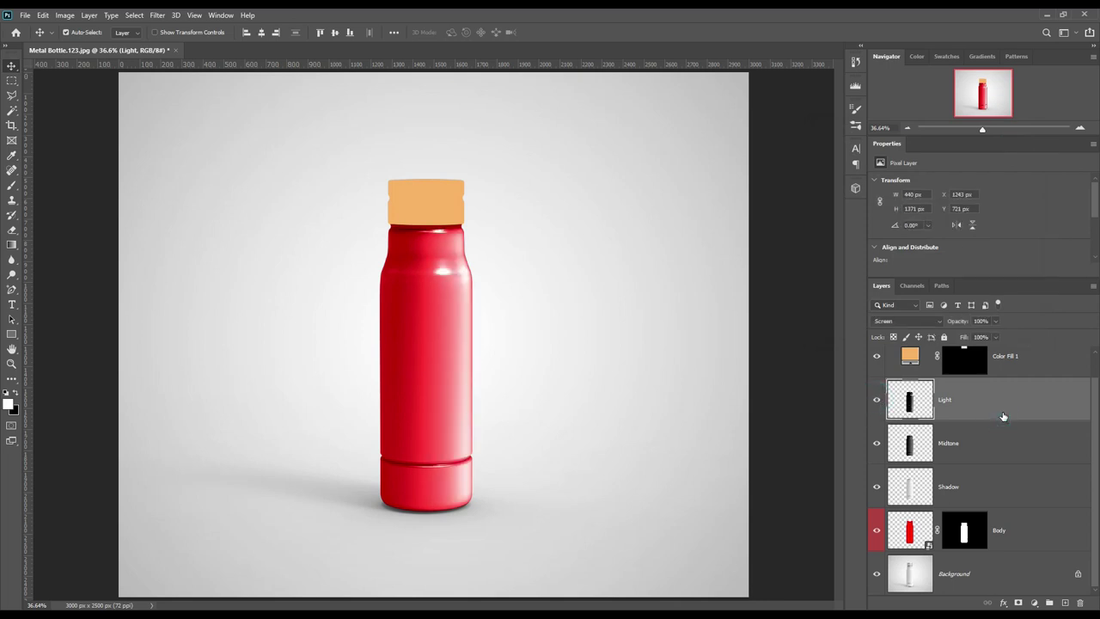
{"action": "left_click_drag", "start_coordinate": [963, 338], "coordinate": [952, 343]}
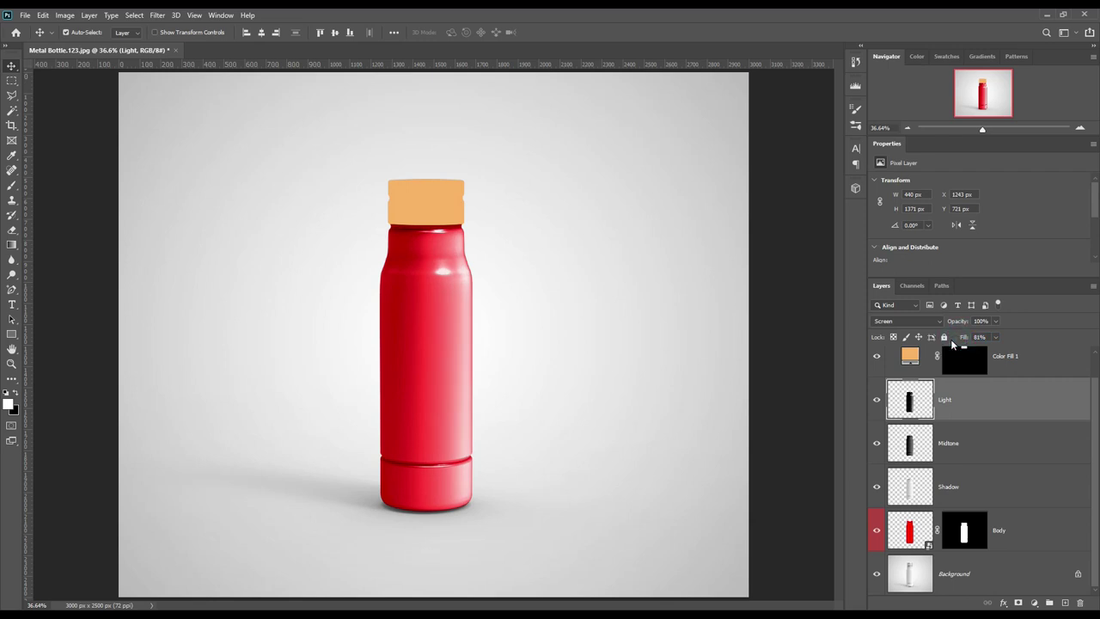
Step: Group Light, Midtone and Shadow into a new group named FX
{"action": "left_click", "coordinate": [1002, 396]}
{"action": "left_click", "coordinate": [1002, 501]}
{"action": "left_click_drag", "start_coordinate": [1002, 500], "coordinate": [1053, 604]}
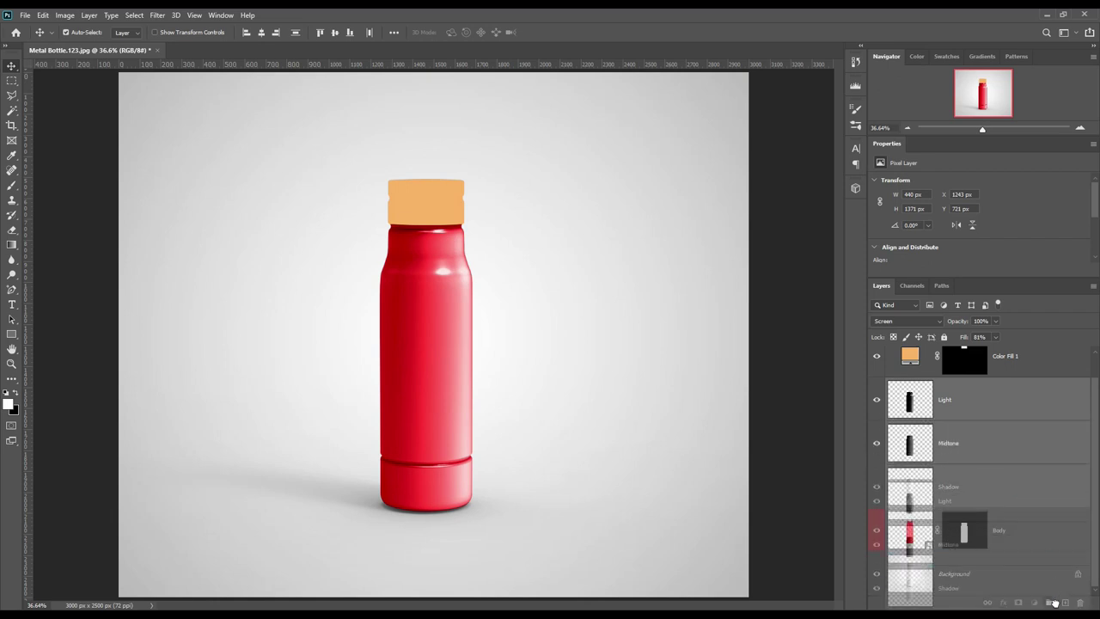
{"action": "double_click", "coordinate": [919, 411]}
{"action": "type", "text": "FX"}
{"action": "key", "text": "Return"}
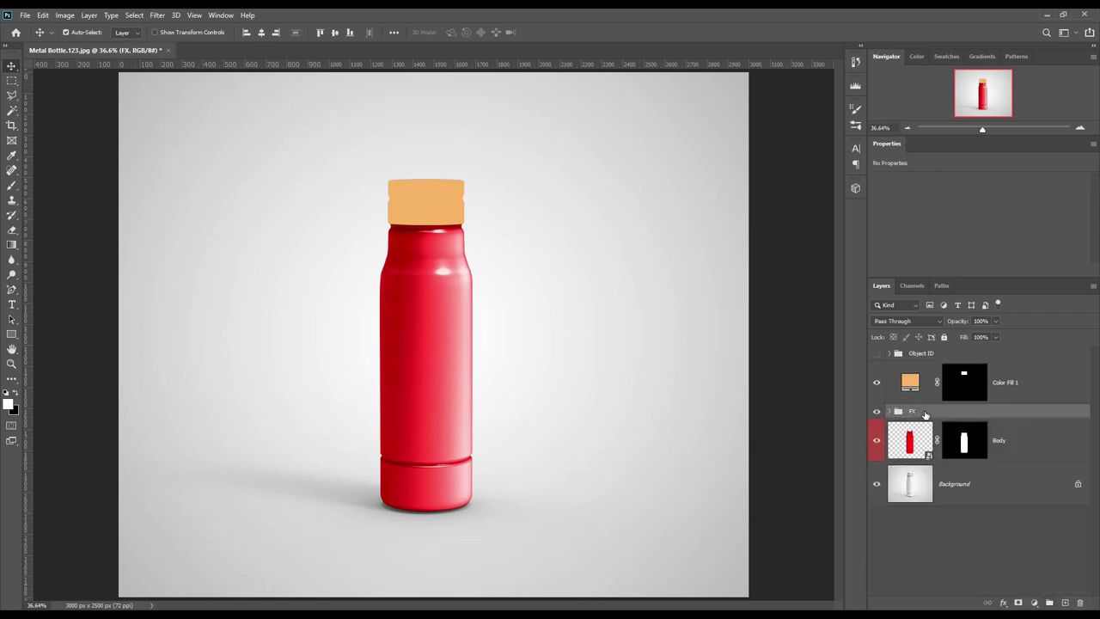
{"action": "left_click", "coordinate": [1038, 377]}
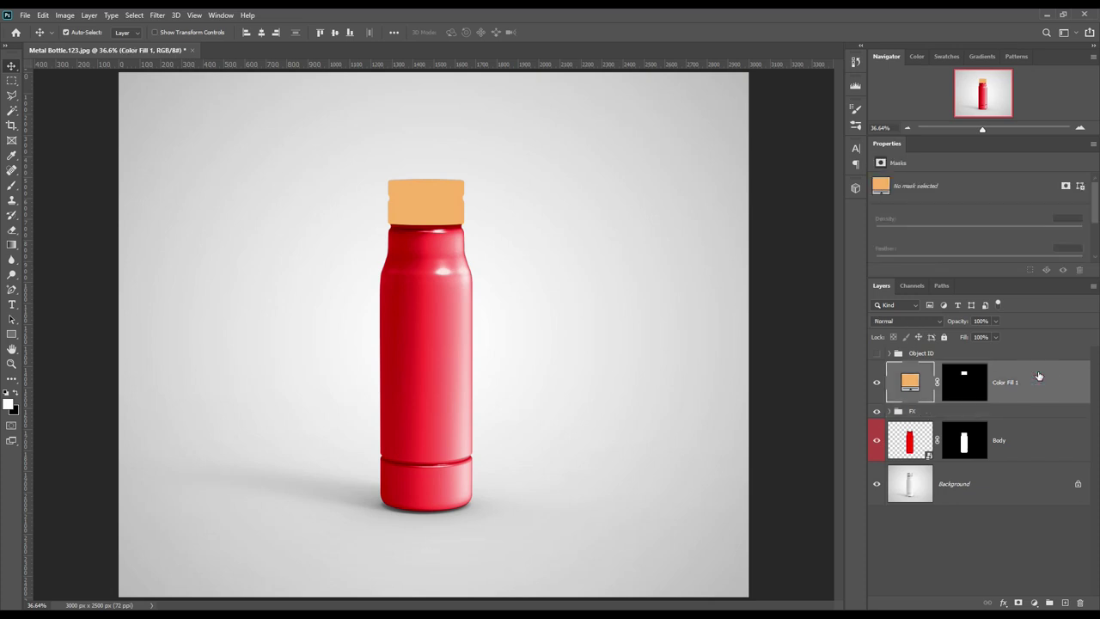
Step: Copy the cap area from Background onto a new layer at the top of the stack
{"action": "left_click", "coordinate": [984, 415]}
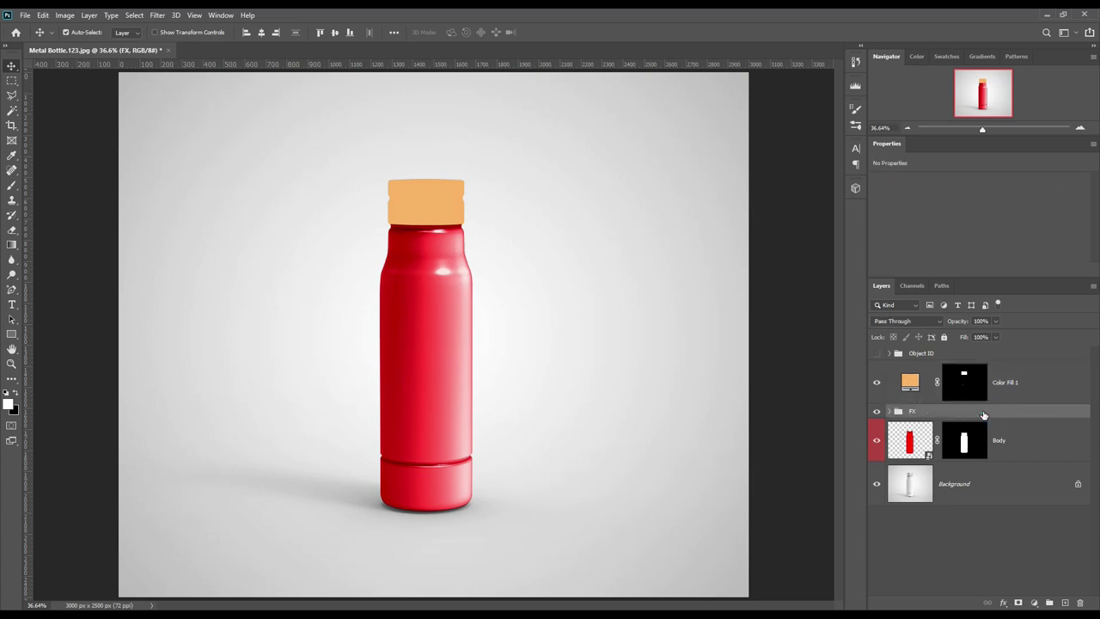
{"action": "left_click", "coordinate": [1032, 384]}
{"action": "left_click", "coordinate": [964, 377], "text": "ctrl"}
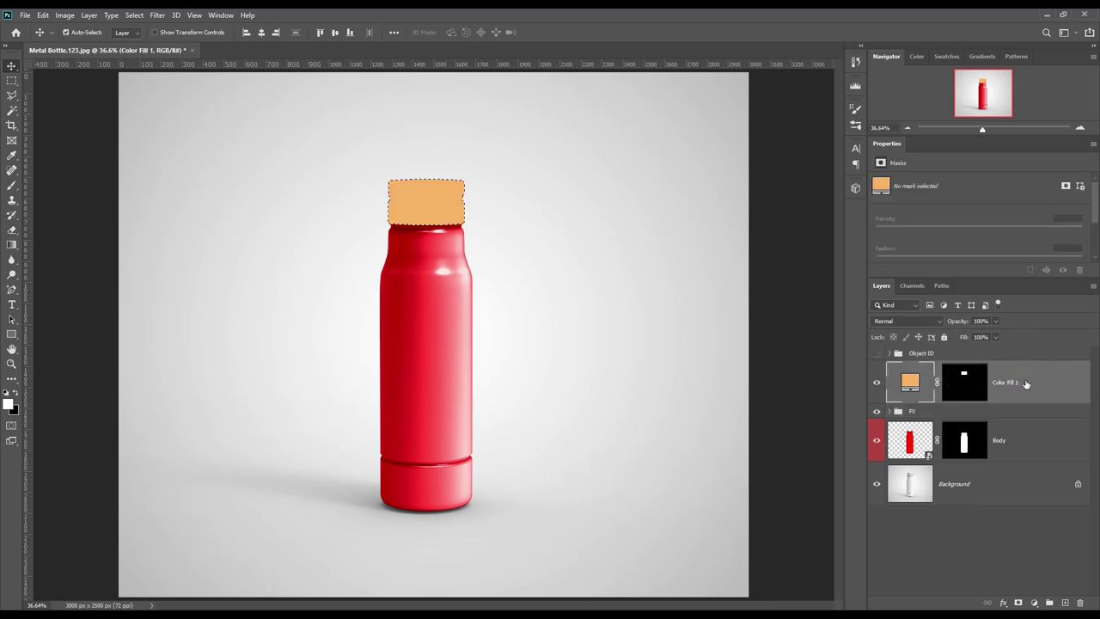
{"action": "left_click", "coordinate": [1007, 483]}
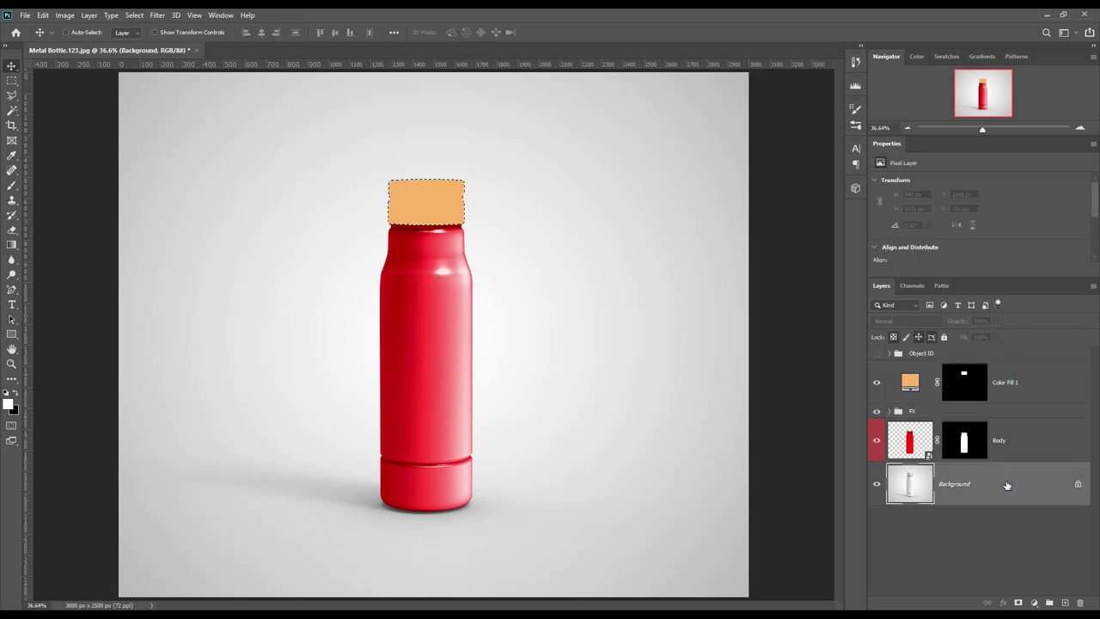
{"action": "key", "text": "ctrl+j"}
{"action": "left_click_drag", "start_coordinate": [1007, 484], "coordinate": [1010, 365]}
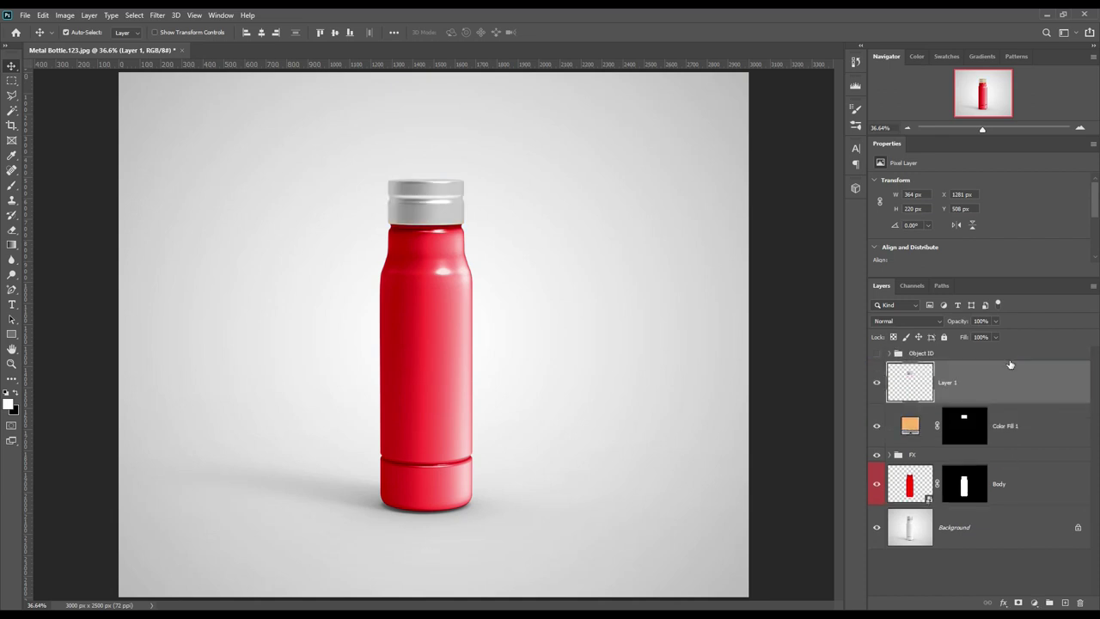
Step: Blend the cap layer with Linear Burn and rename it Shadow
{"action": "left_click", "coordinate": [933, 321]}
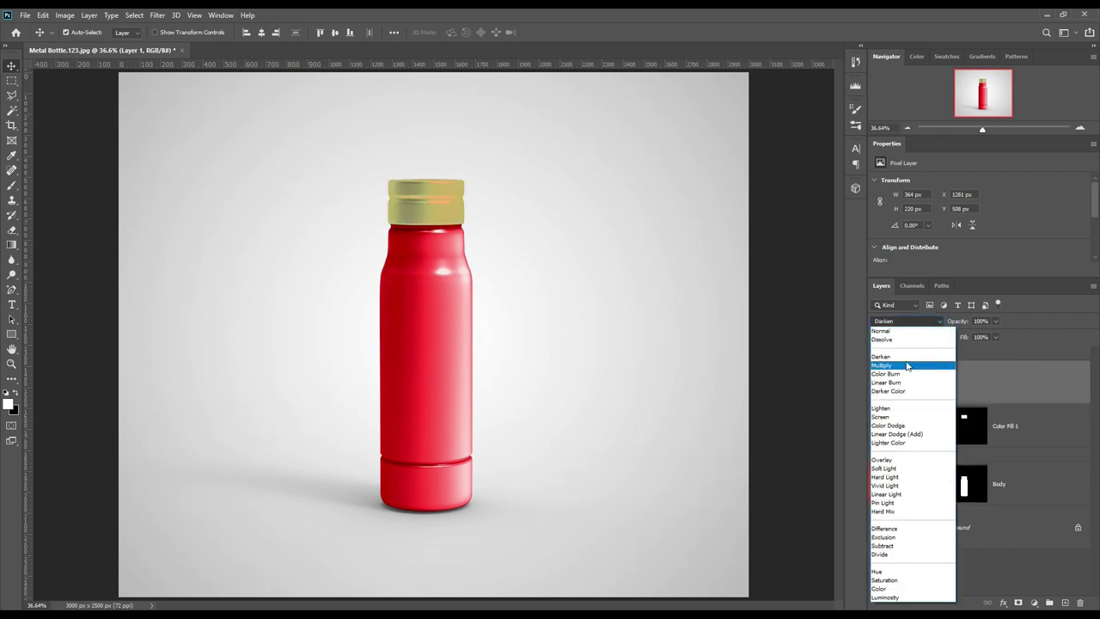
{"action": "left_click", "coordinate": [903, 382]}
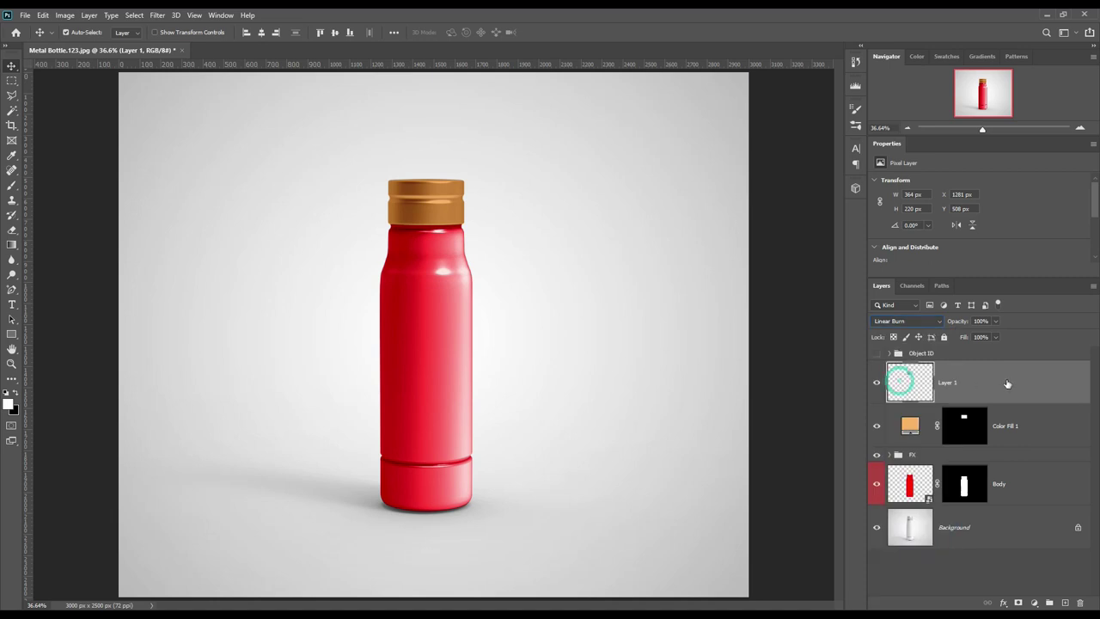
{"action": "double_click", "coordinate": [947, 384]}
{"action": "type", "text": "Shadow"}
{"action": "key", "text": "Return"}
Step: Duplicate Shadow as Midtone and set its blend mode to Linear Dodge (Add)
{"action": "key", "text": "ctrl+j"}
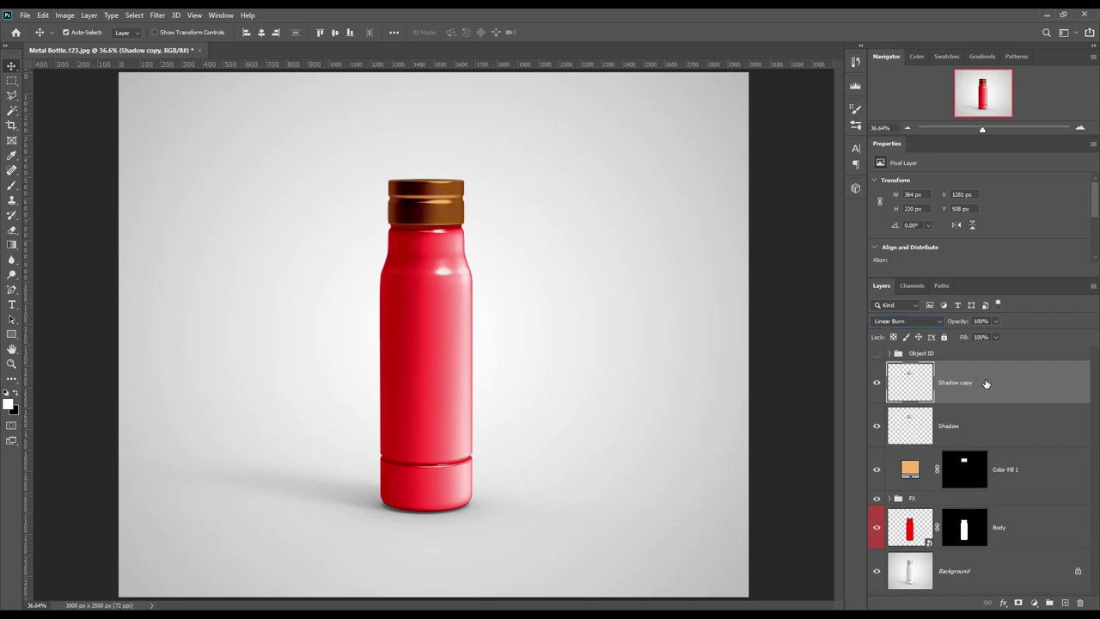
{"action": "double_click", "coordinate": [958, 382]}
{"action": "type", "text": "Midtone"}
{"action": "key", "text": "Return"}
{"action": "left_click", "coordinate": [916, 320]}
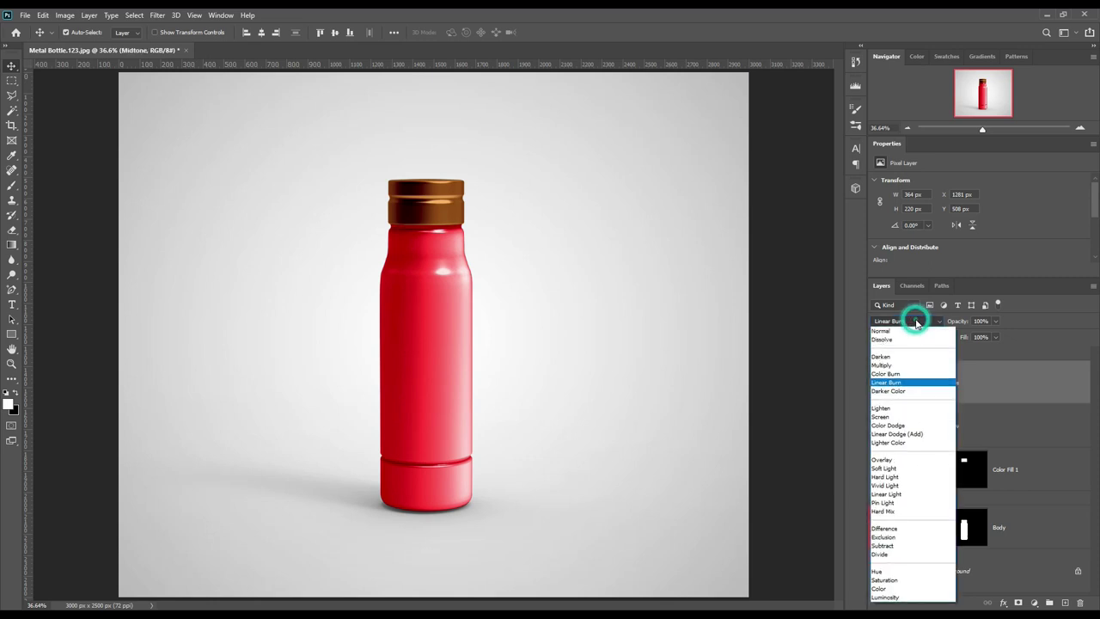
{"action": "left_click", "coordinate": [914, 434]}
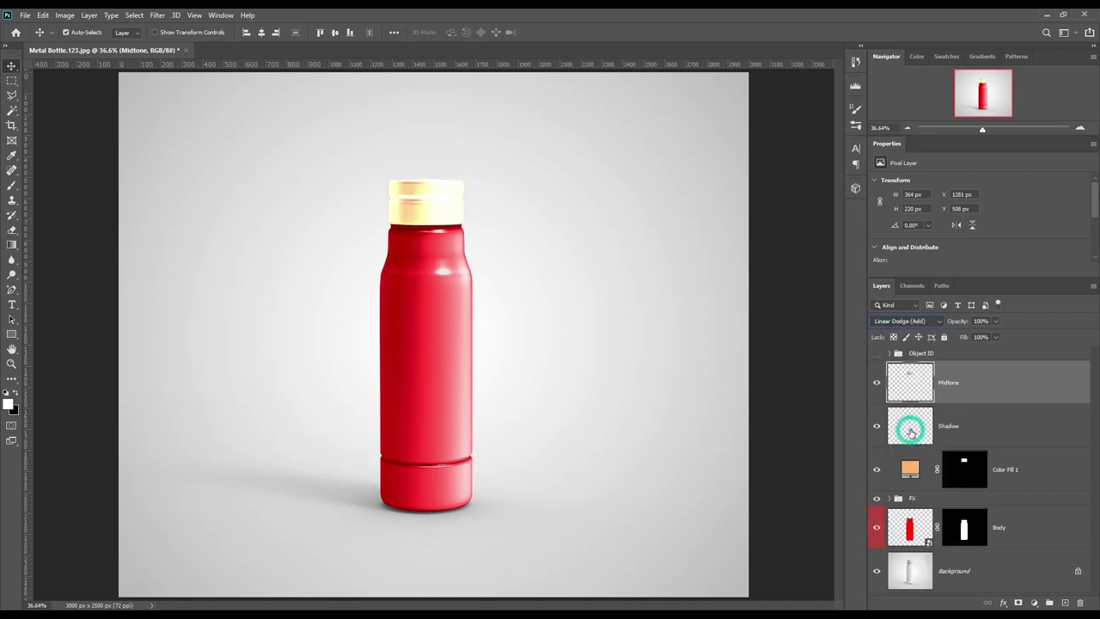
Step: Apply Levels to Midtone: input black 182, midtone 1.08, output white 81
{"action": "left_click", "coordinate": [64, 14]}
{"action": "left_click", "coordinate": [82, 44]}
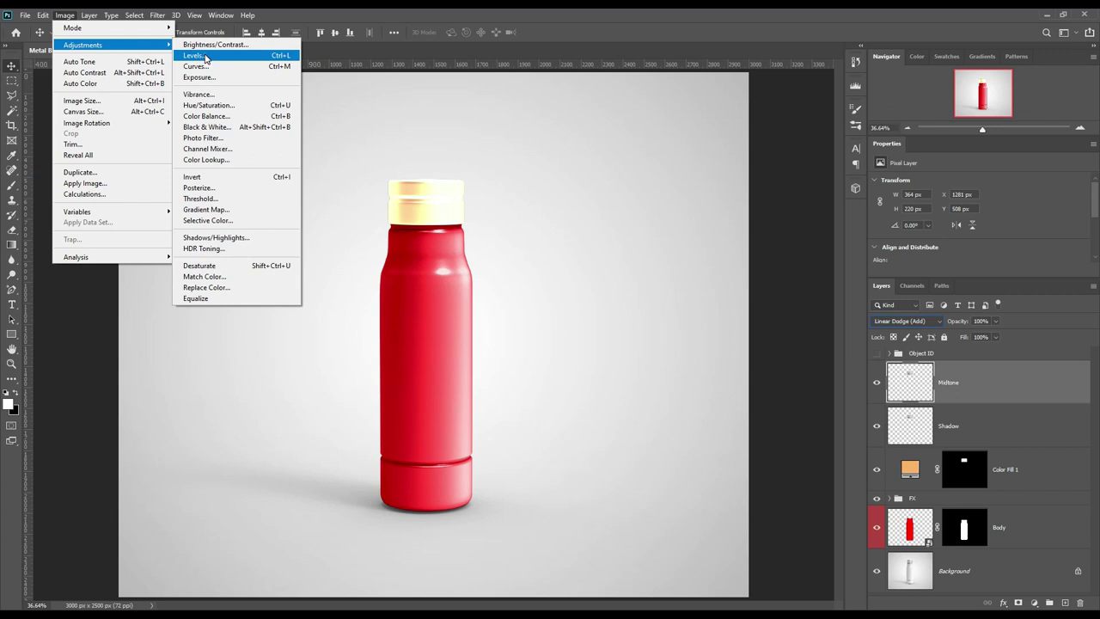
{"action": "left_click", "coordinate": [195, 55]}
{"action": "mouse_move", "coordinate": [827, 259]}
{"action": "left_mouse_down"}
{"action": "mouse_move", "coordinate": [938, 258]}
{"action": "mouse_move", "coordinate": [928, 266]}
{"action": "left_mouse_up"}
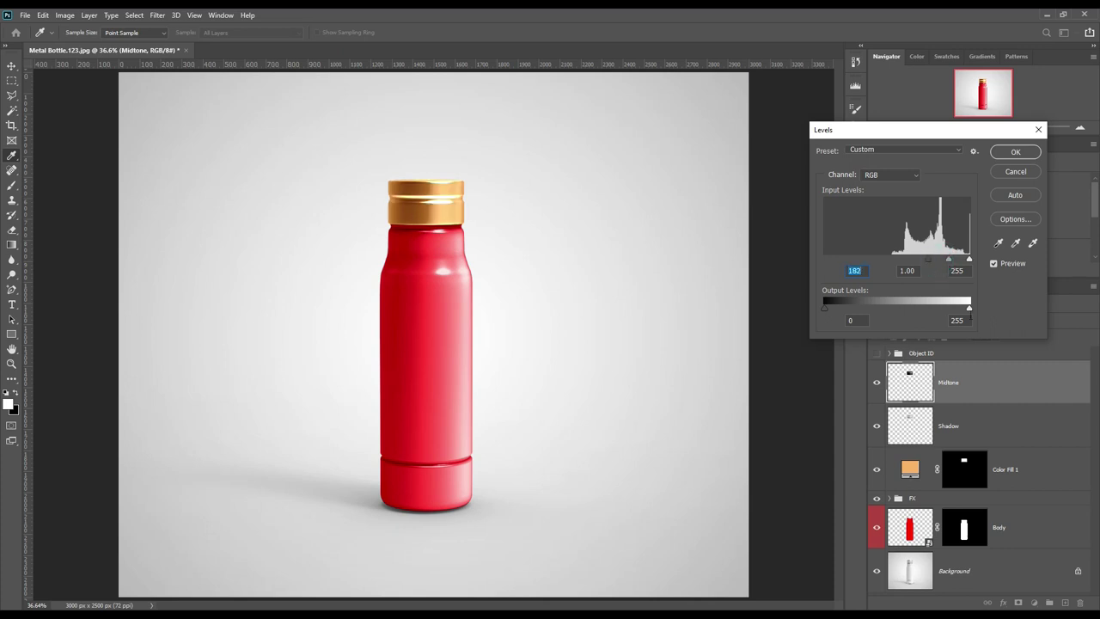
{"action": "left_click_drag", "start_coordinate": [968, 311], "coordinate": [899, 313]}
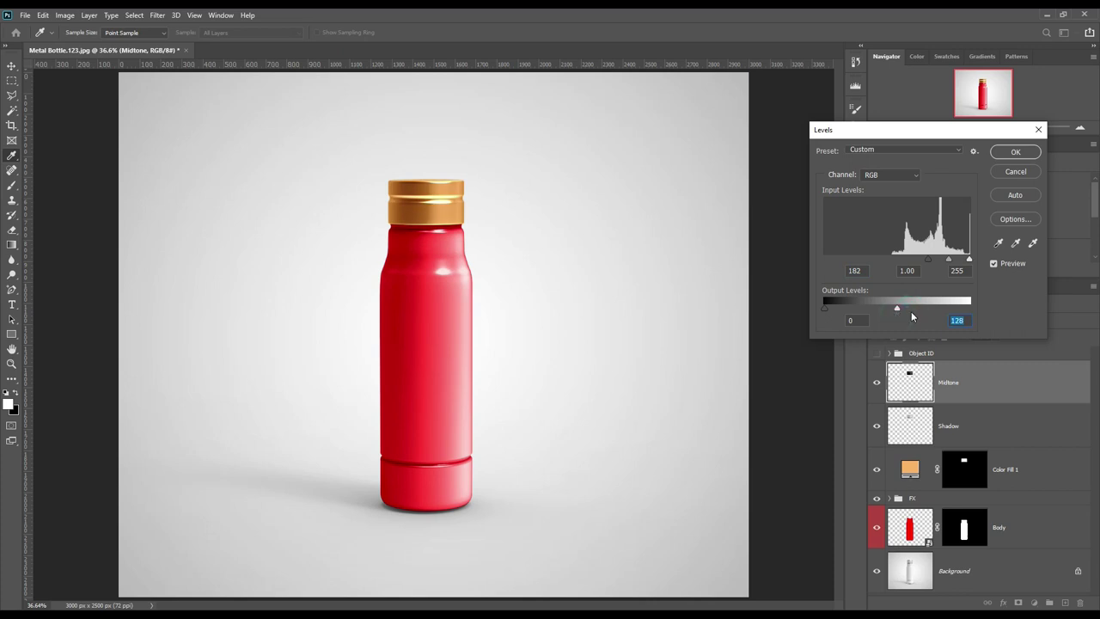
{"action": "mouse_move", "coordinate": [899, 308]}
{"action": "left_mouse_down"}
{"action": "mouse_move", "coordinate": [858, 316]}
{"action": "mouse_move", "coordinate": [870, 311]}
{"action": "left_mouse_up"}
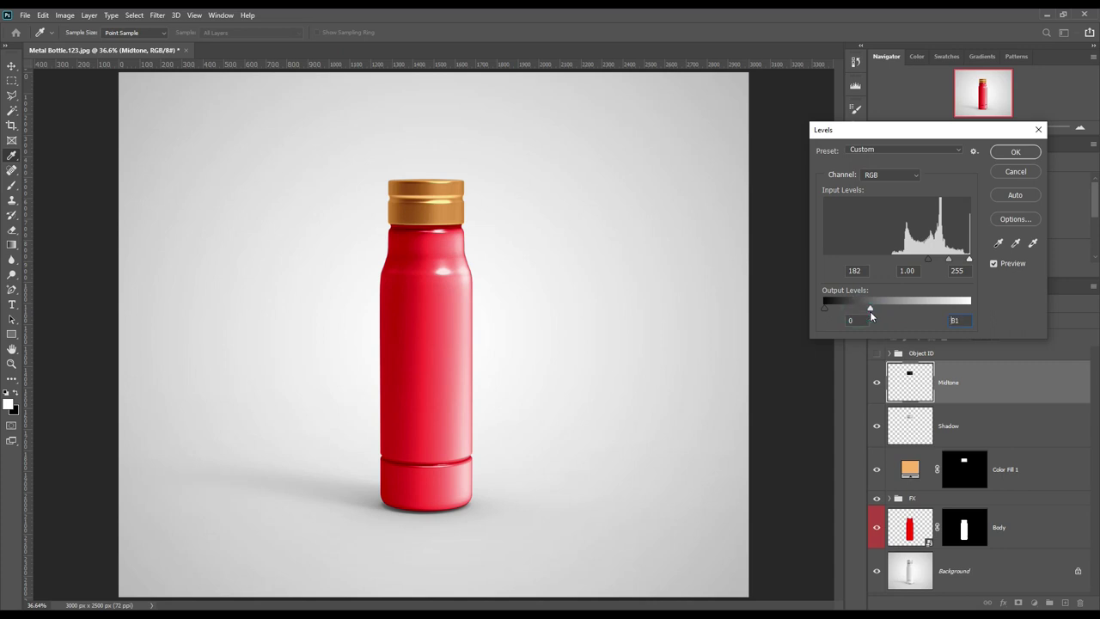
{"action": "left_click_drag", "start_coordinate": [949, 260], "coordinate": [947, 262]}
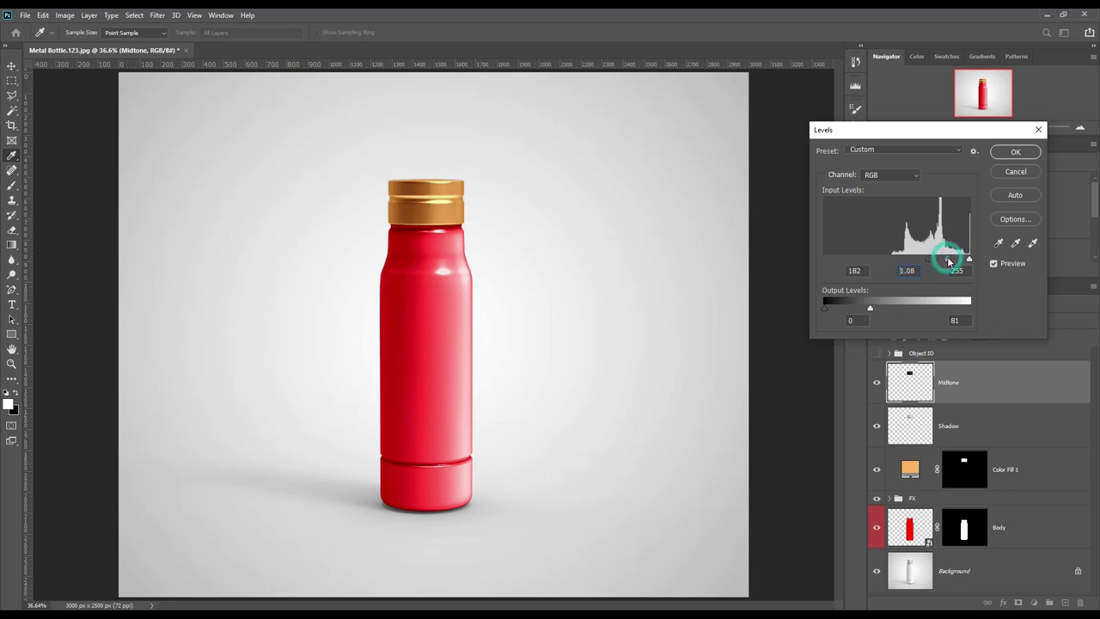
{"action": "left_click", "coordinate": [1014, 152]}
Step: Duplicate Shadow above Midtone, set the copy to Screen, and rename it Light
{"action": "left_click", "coordinate": [1008, 430]}
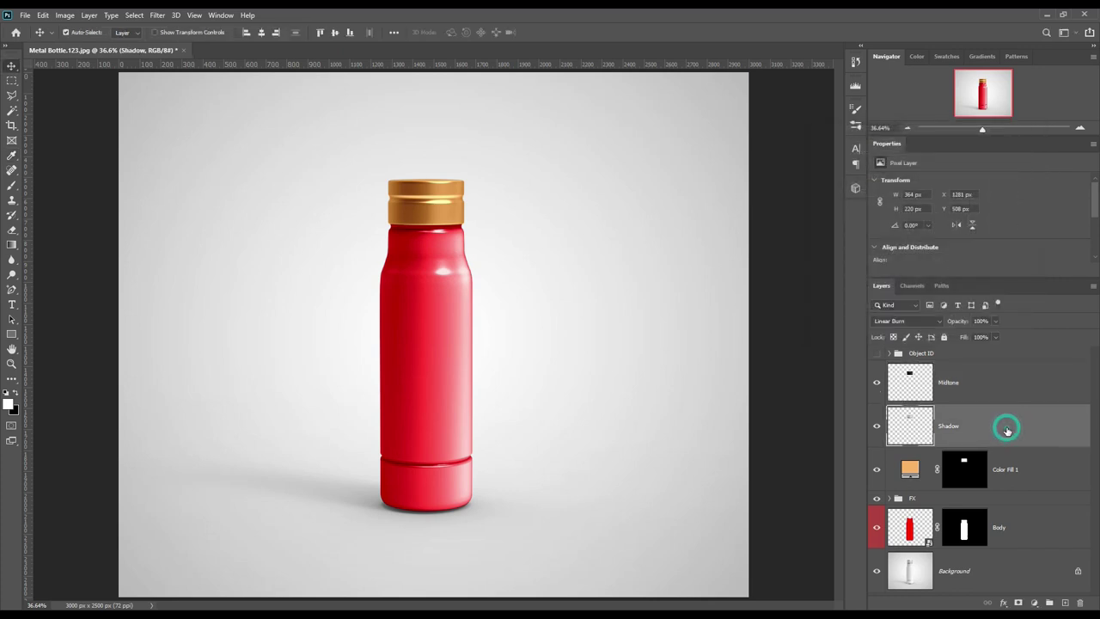
{"action": "key", "text": "ctrl+j"}
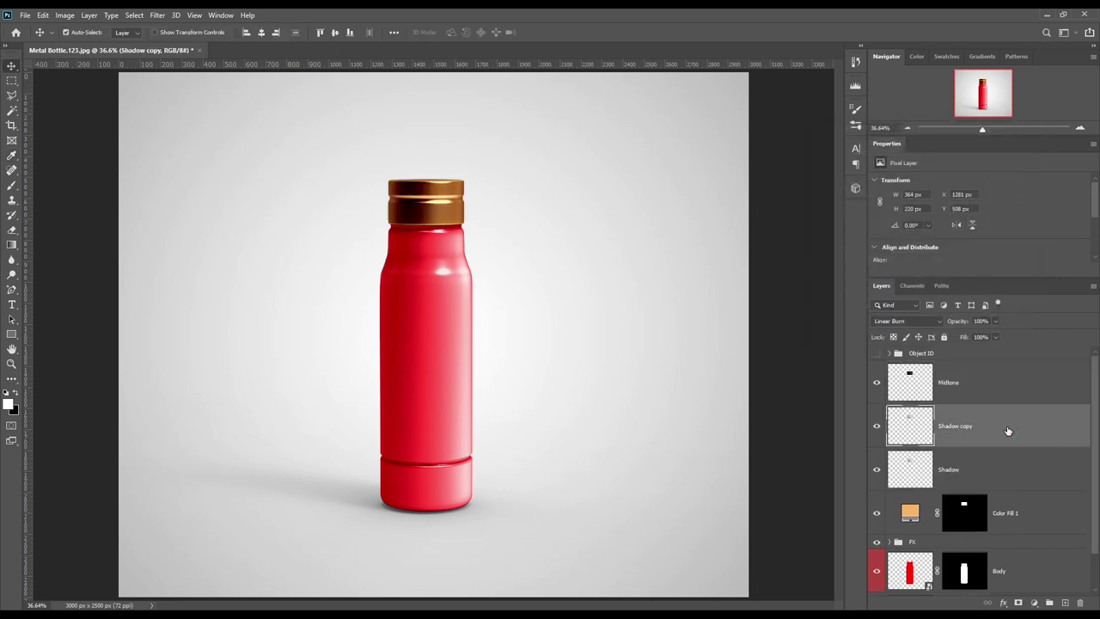
{"action": "left_click_drag", "start_coordinate": [1008, 431], "coordinate": [1022, 368]}
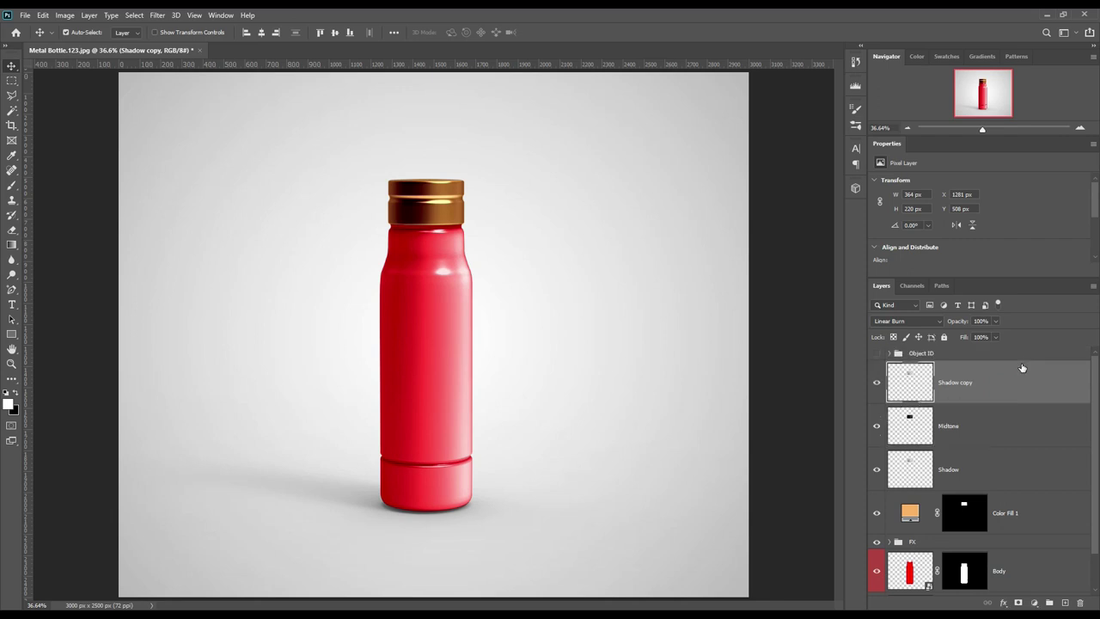
{"action": "left_click", "coordinate": [926, 323]}
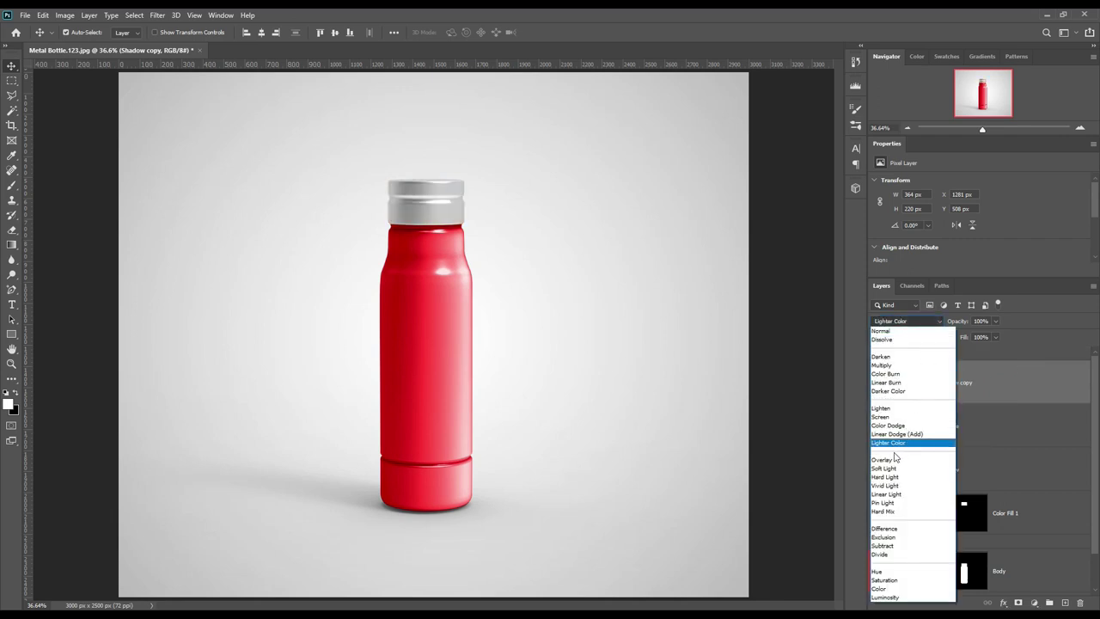
{"action": "left_click", "coordinate": [893, 416]}
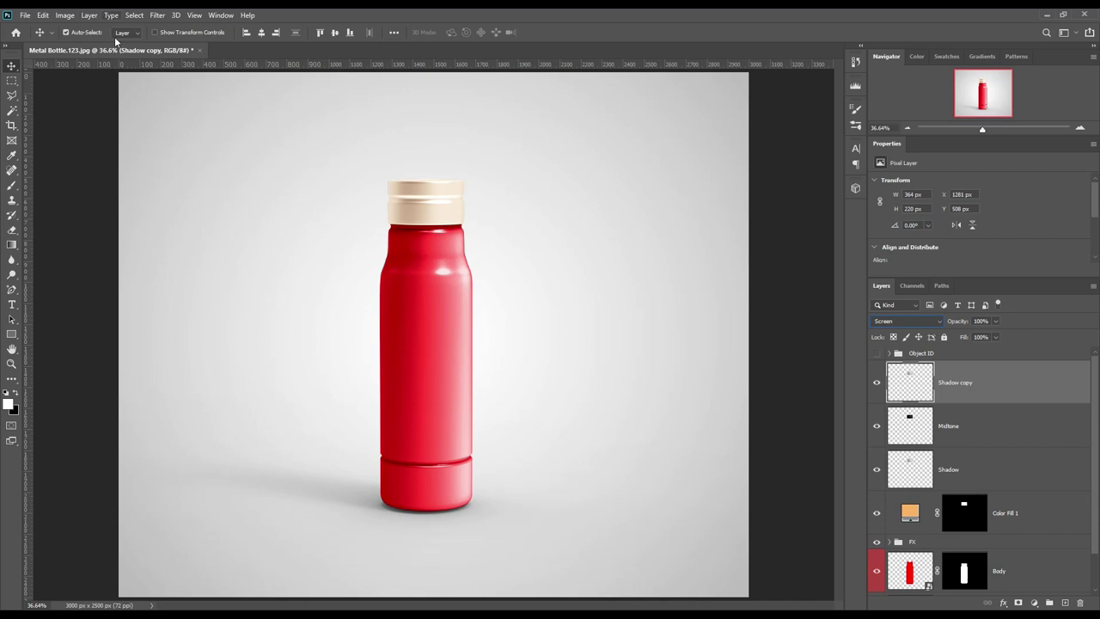
{"action": "left_click", "coordinate": [64, 14]}
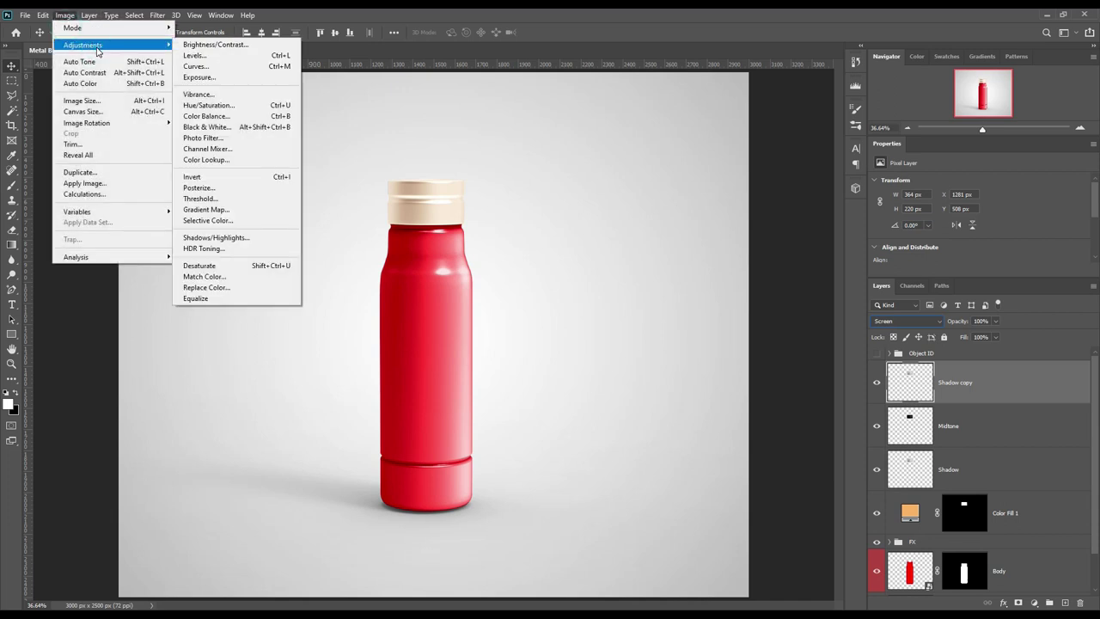
{"action": "left_click", "coordinate": [358, 25]}
{"action": "double_click", "coordinate": [957, 383]}
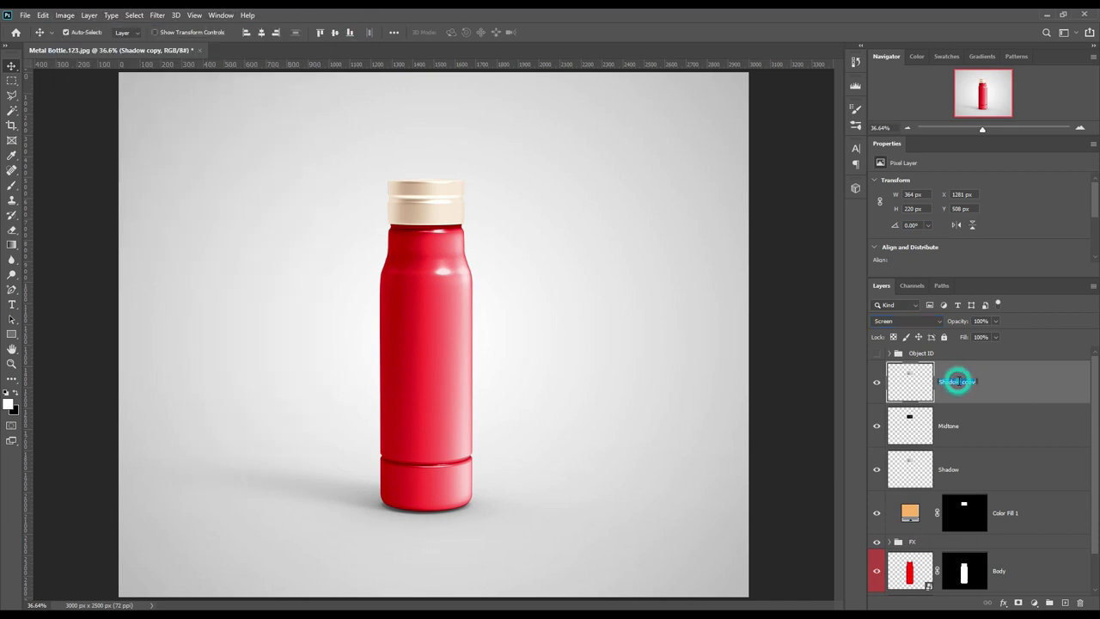
{"action": "type", "text": "Light"}
{"action": "key", "text": "Return"}
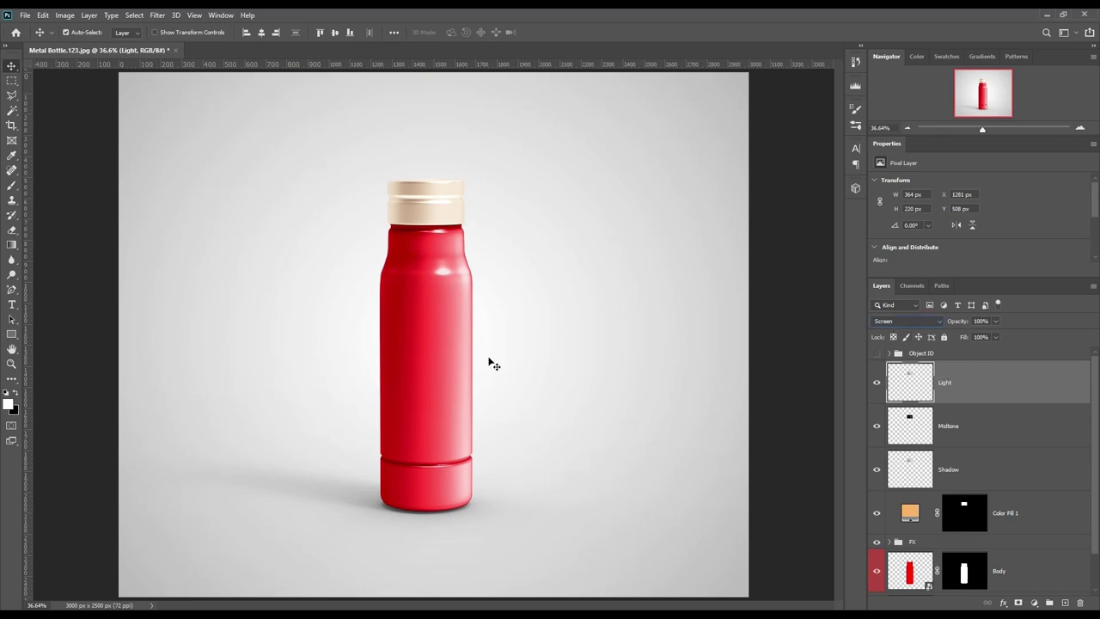
Step: Apply Levels to the Light layer with the black input raised to about 158
{"action": "left_click", "coordinate": [64, 15]}
{"action": "mouse_move", "coordinate": [83, 44]}
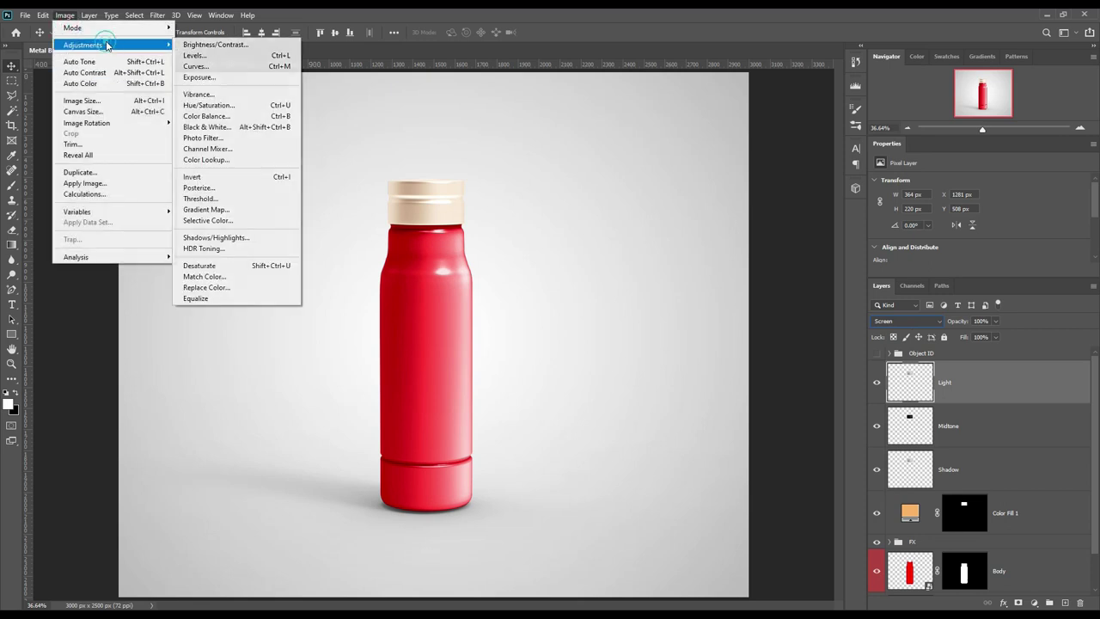
{"action": "left_click", "coordinate": [238, 55]}
{"action": "mouse_move", "coordinate": [823, 258]}
{"action": "left_mouse_down"}
{"action": "mouse_move", "coordinate": [963, 264]}
{"action": "mouse_move", "coordinate": [910, 266]}
{"action": "left_mouse_up"}
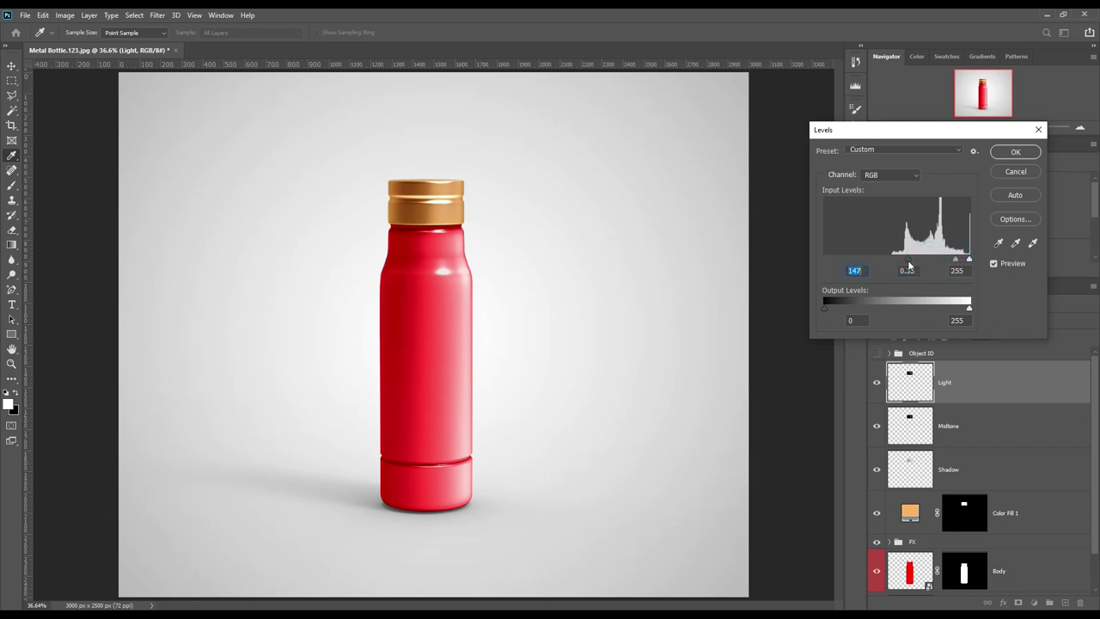
{"action": "left_click_drag", "start_coordinate": [909, 267], "coordinate": [915, 259]}
{"action": "left_click", "coordinate": [1016, 152]}
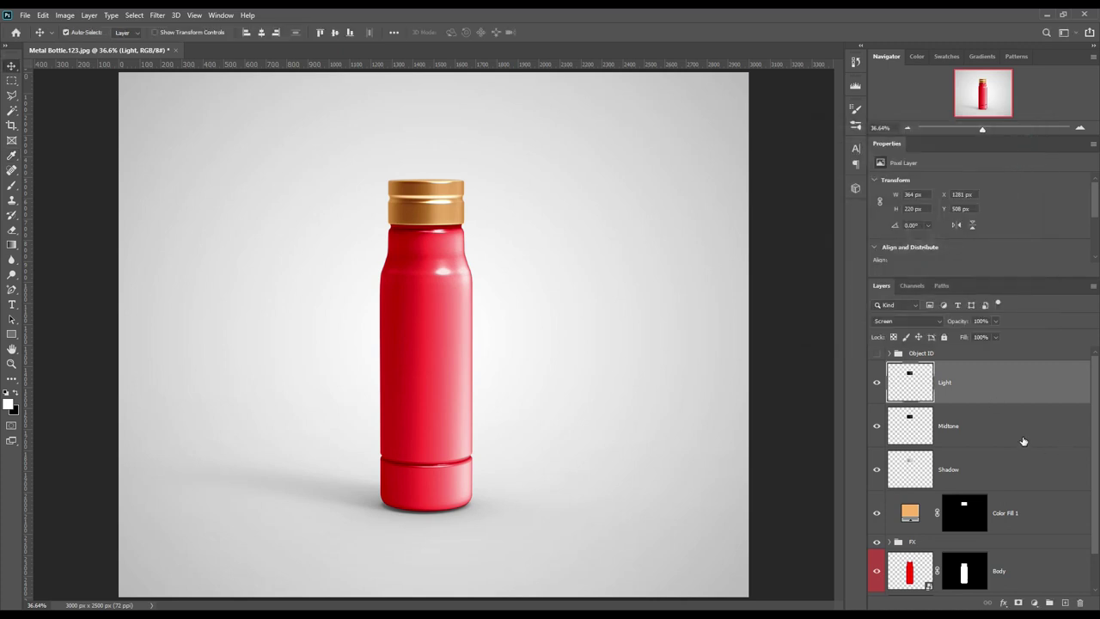
Step: Group Light, Midtone and Shadow as FX and rename Color Fill 1 to Cap Color
{"action": "left_click", "coordinate": [1012, 471], "text": "shift"}
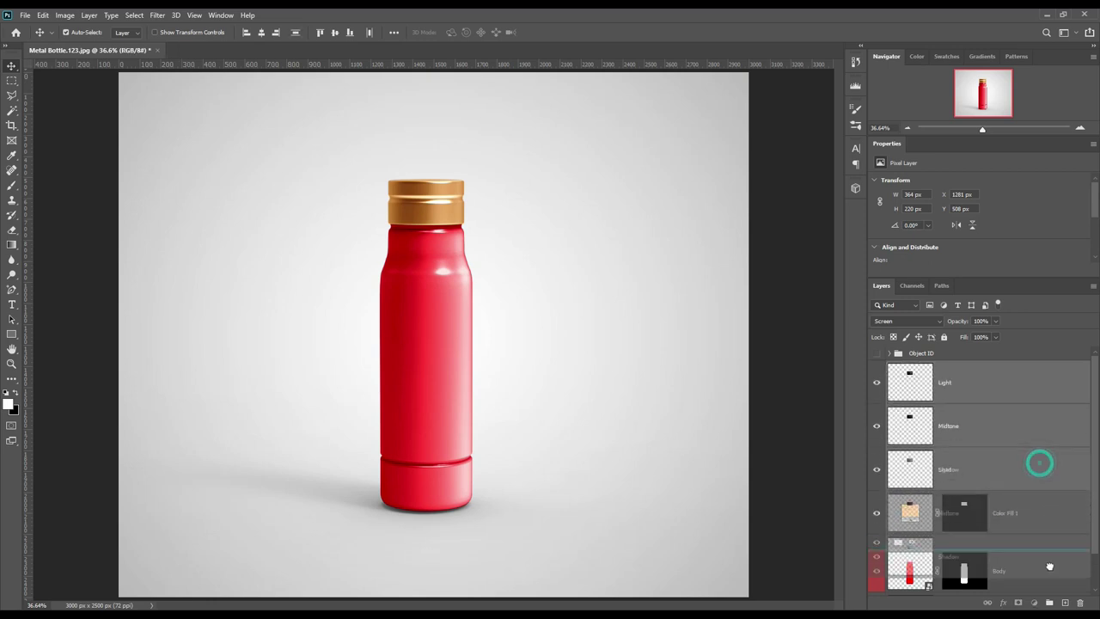
{"action": "key", "text": "ctrl+g"}
{"action": "double_click", "coordinate": [920, 368]}
{"action": "type", "text": "FX"}
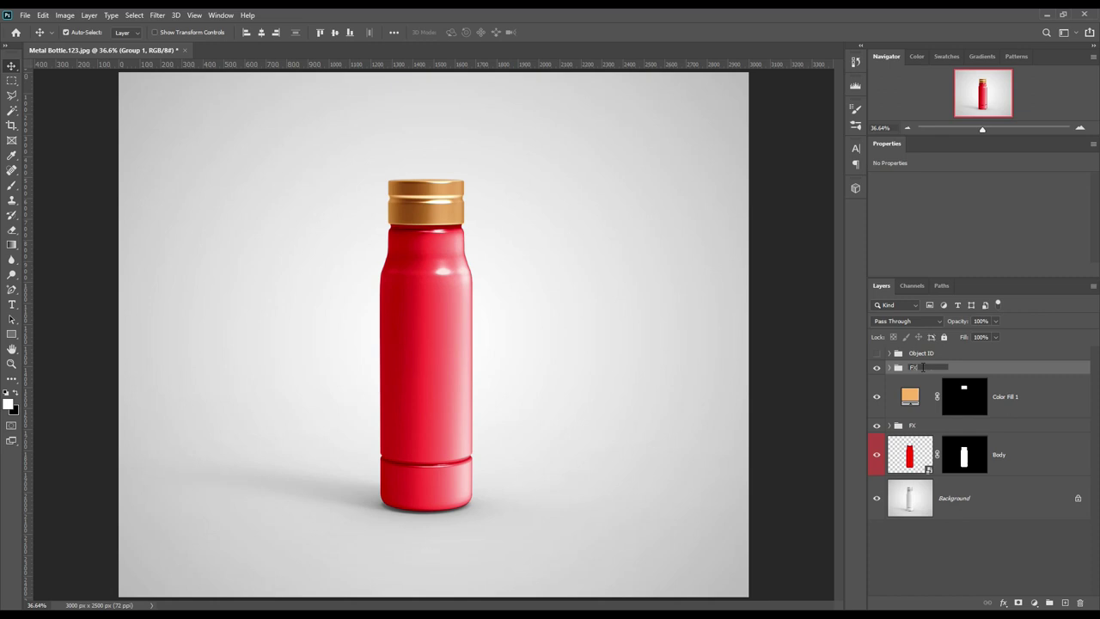
{"action": "key", "text": "Return"}
{"action": "double_click", "coordinate": [1014, 396]}
{"action": "type", "text": "Cap Color"}
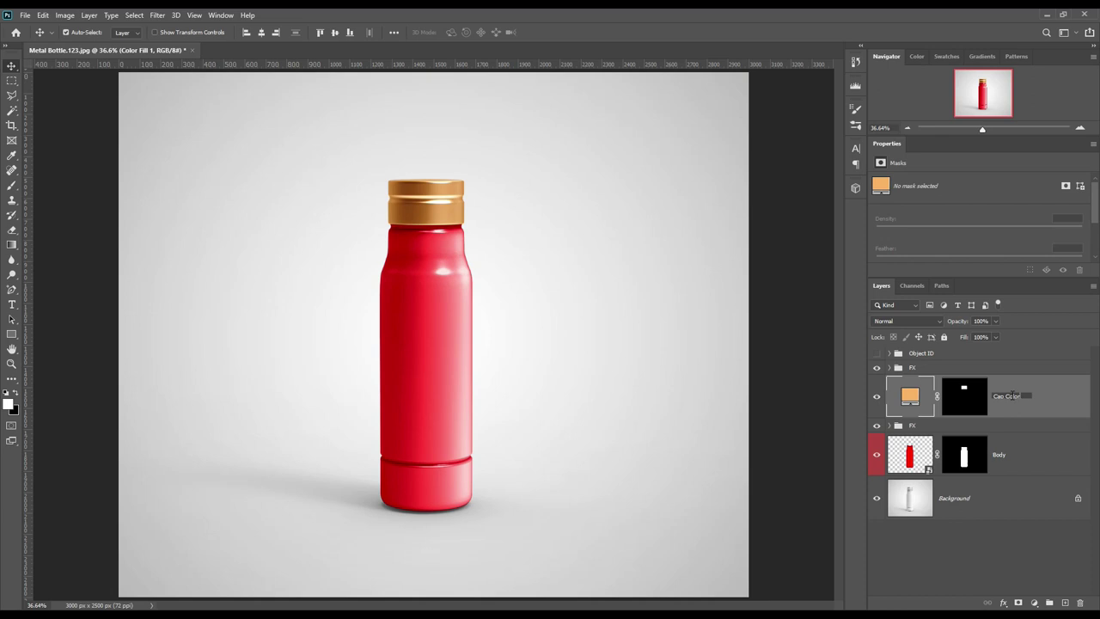
{"action": "key", "text": "Return"}
Step: Select everything around the bottle by inverting the combined body and cap outlines
{"action": "left_click", "coordinate": [975, 529]}
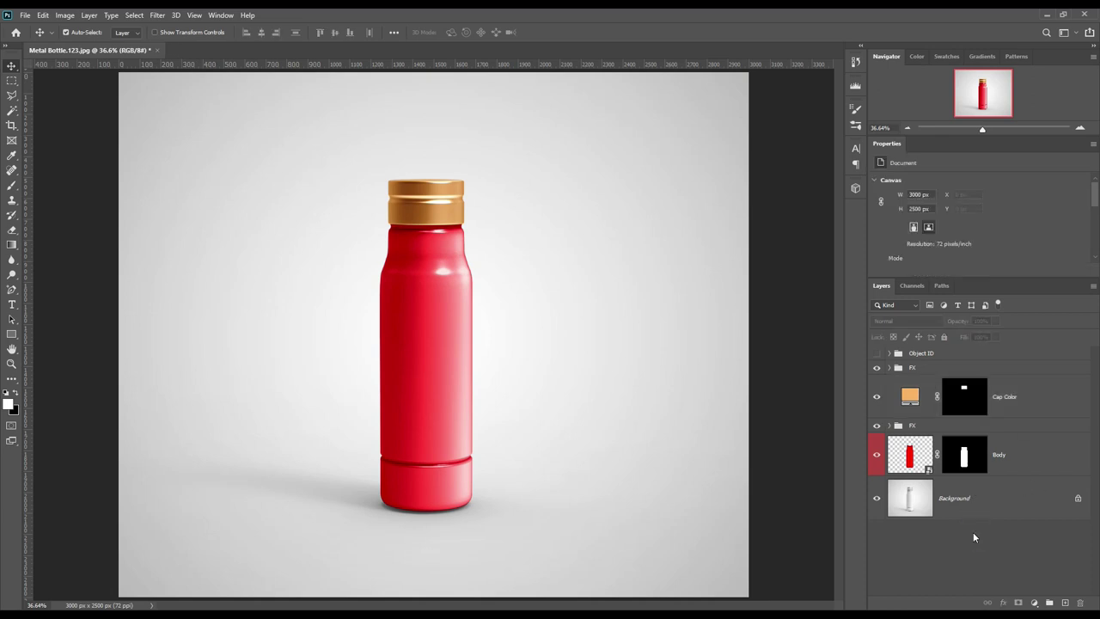
{"action": "left_click", "coordinate": [964, 454], "text": "ctrl"}
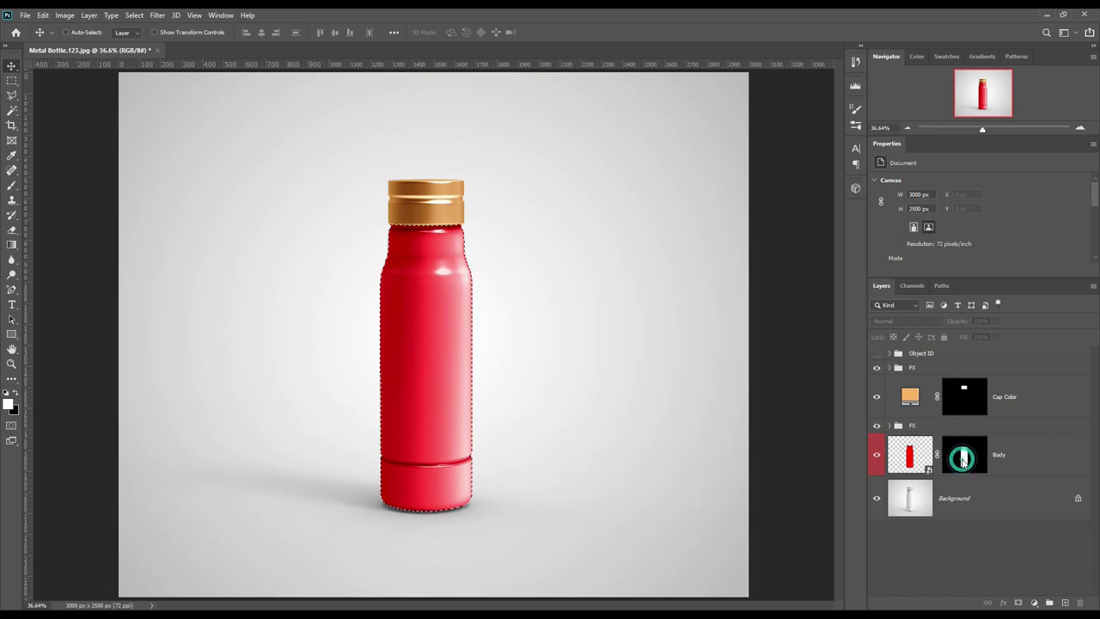
{"action": "left_click", "coordinate": [964, 394], "text": "ctrl+shift"}
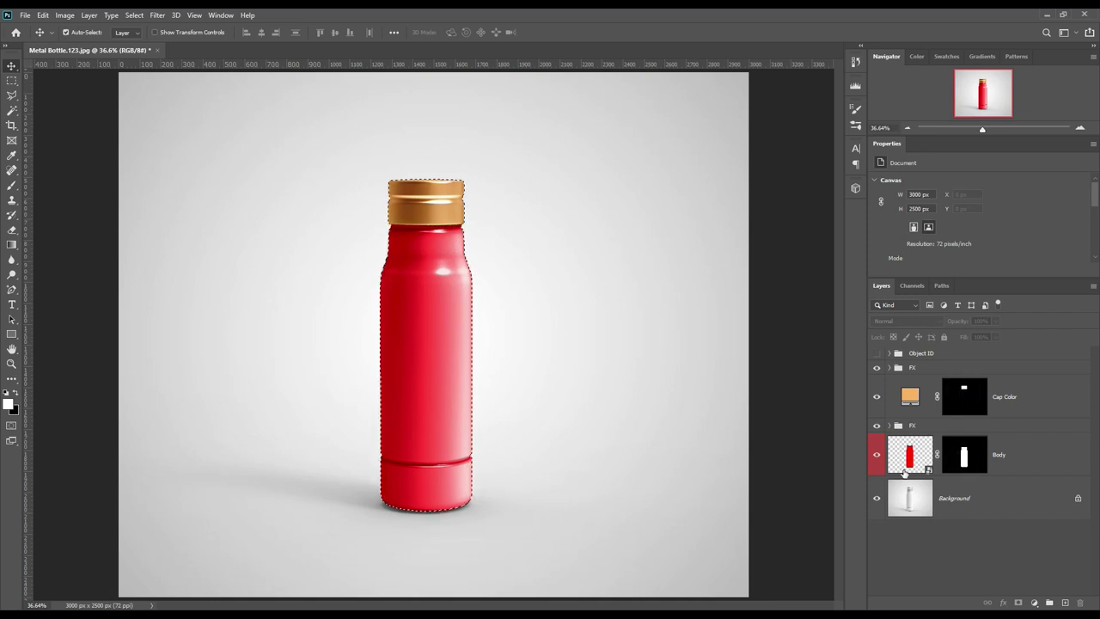
{"action": "left_click", "coordinate": [135, 15]}
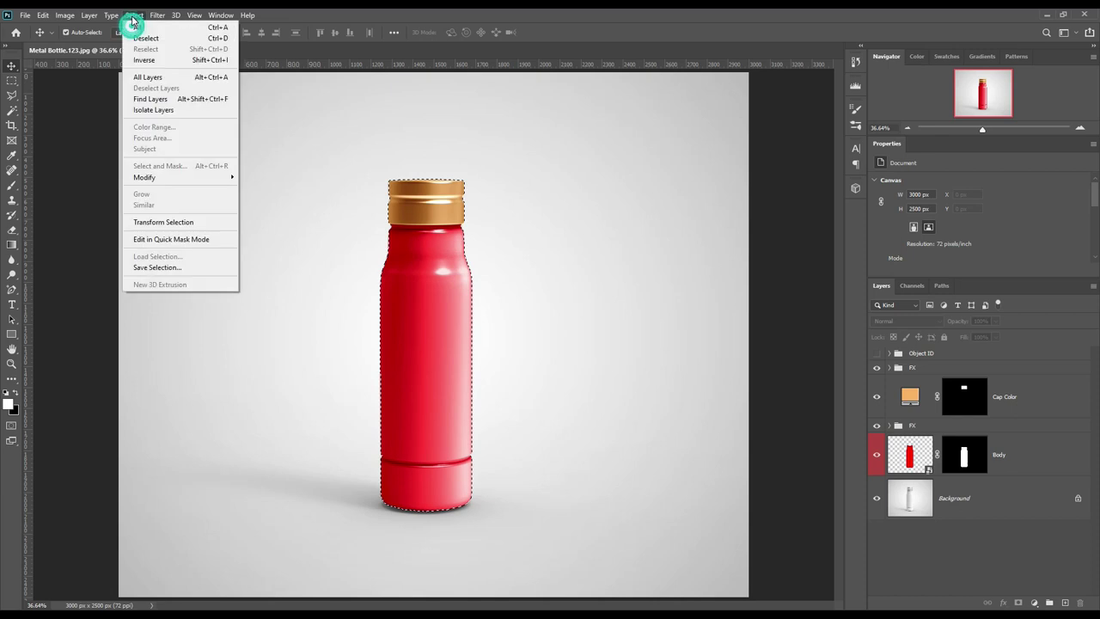
{"action": "left_click", "coordinate": [176, 62]}
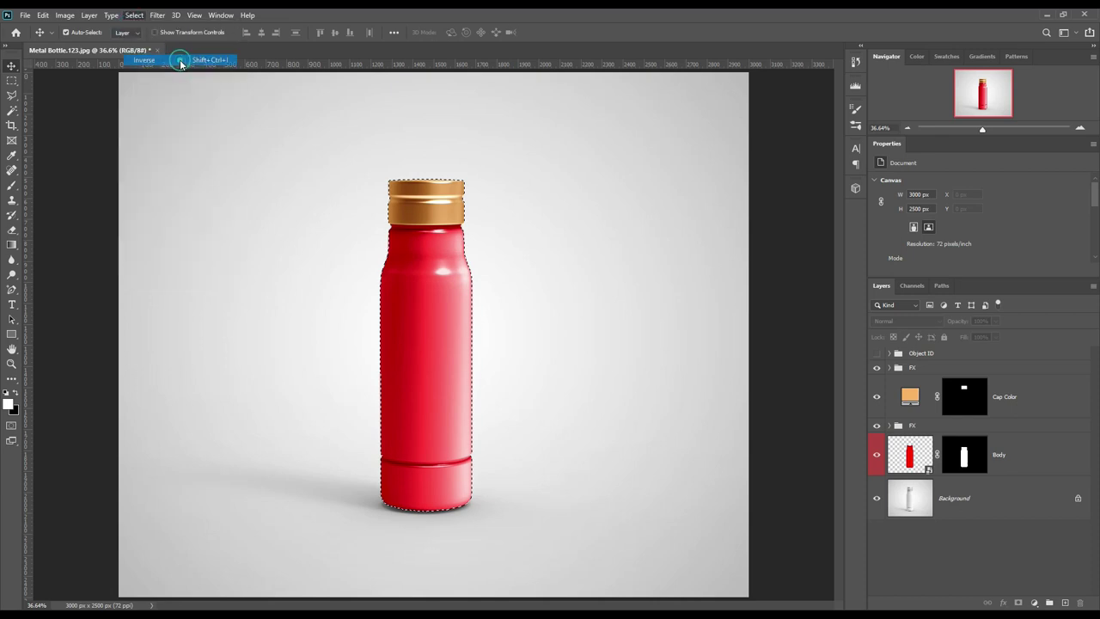
Step: Add a pale pink #f9c9c9 solid colour fill above Background, blended with Linear Burn
{"action": "left_click", "coordinate": [963, 490]}
{"action": "left_click", "coordinate": [1034, 603]}
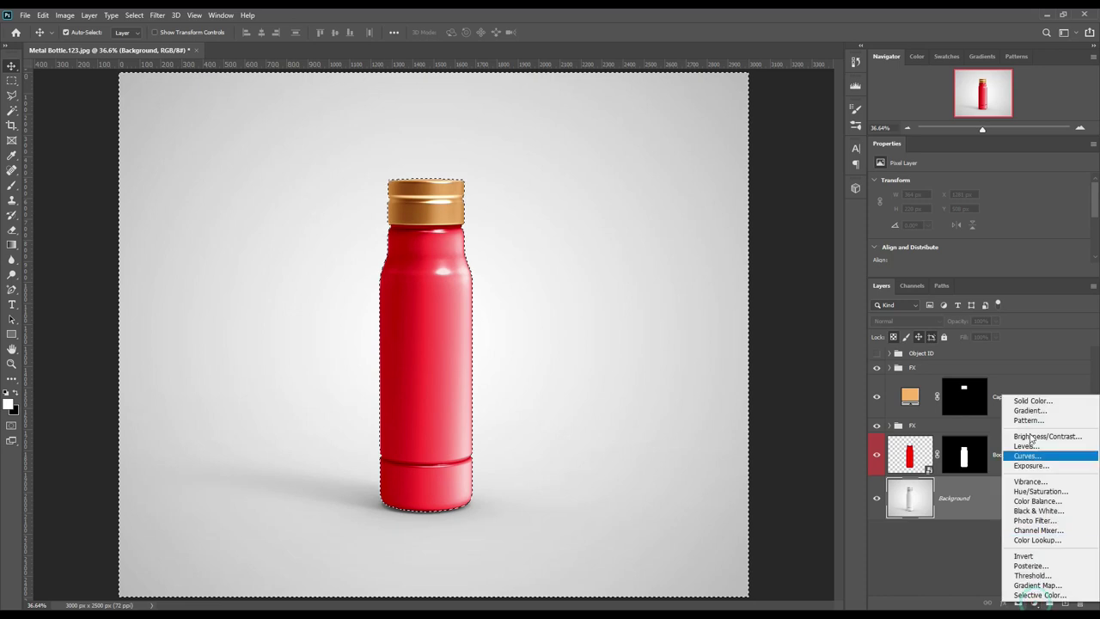
{"action": "left_click", "coordinate": [1033, 400]}
{"action": "mouse_move", "coordinate": [779, 343]}
{"action": "left_mouse_down"}
{"action": "mouse_move", "coordinate": [757, 372]}
{"action": "mouse_move", "coordinate": [782, 288]}
{"action": "left_mouse_up"}
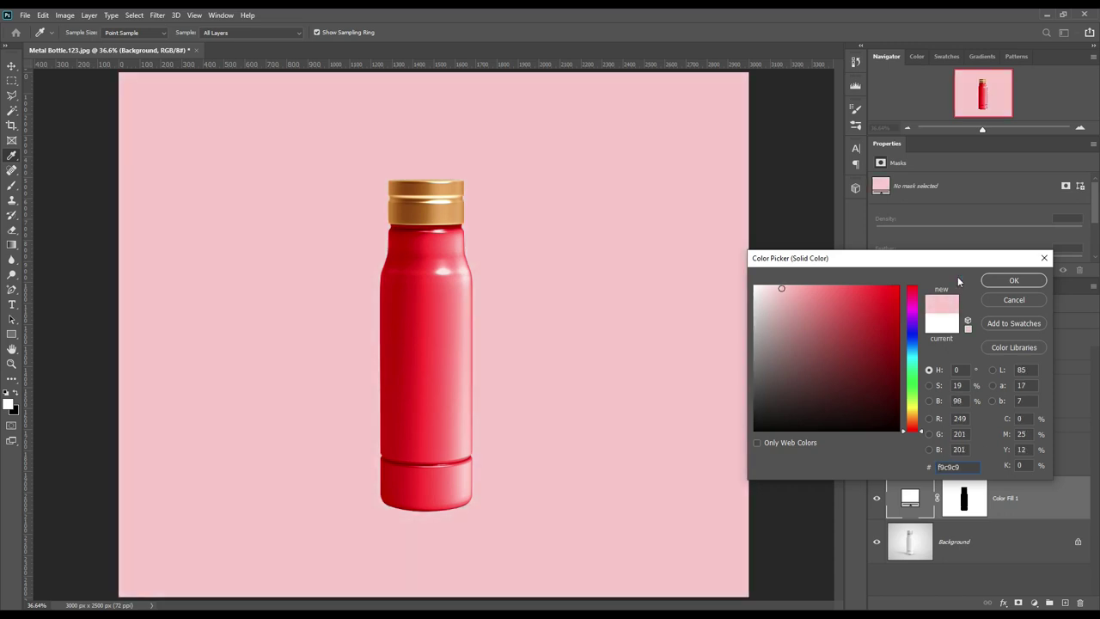
{"action": "left_click", "coordinate": [1013, 281]}
{"action": "left_click", "coordinate": [910, 321]}
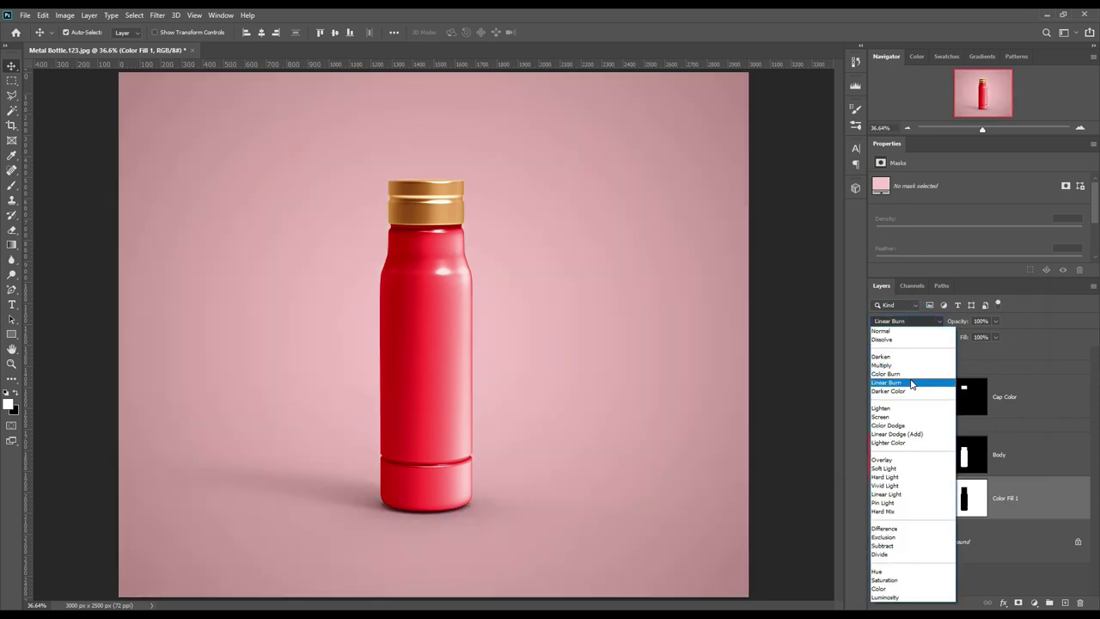
{"action": "left_click", "coordinate": [912, 385]}
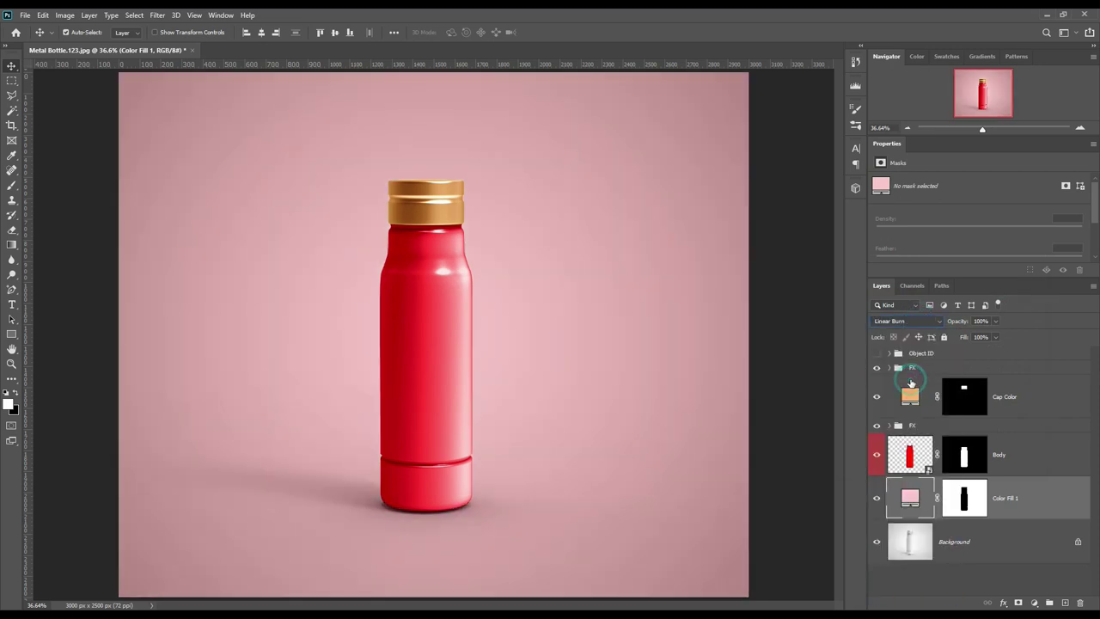
{"action": "left_click", "coordinate": [1013, 552]}
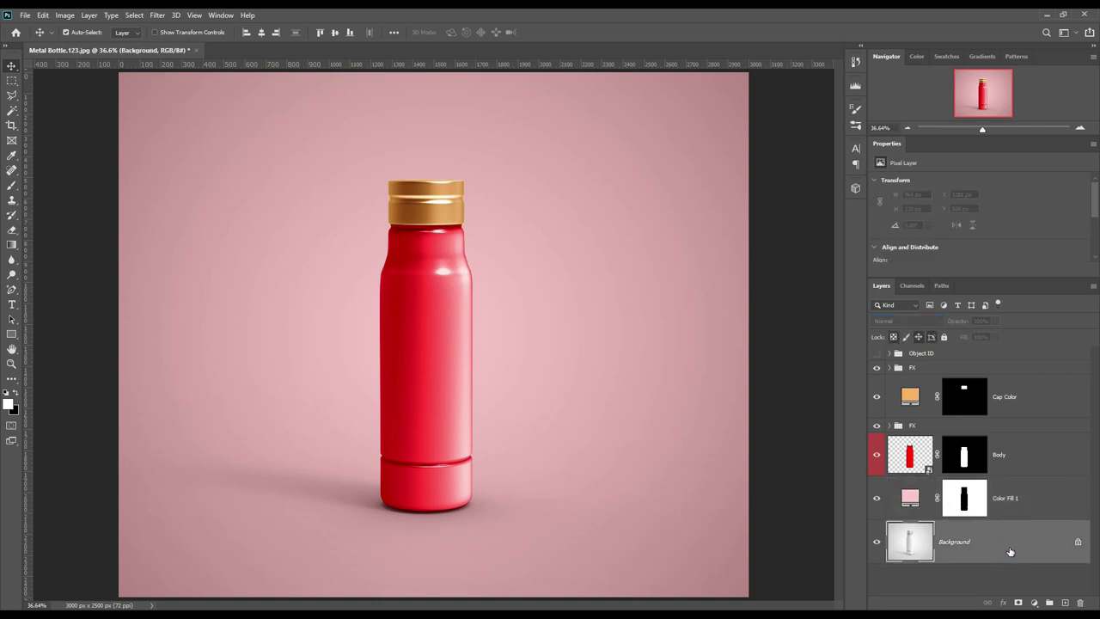
Step: Open the Body smart object and fill its label rectangle with dark grey
{"action": "double_click", "coordinate": [928, 470]}
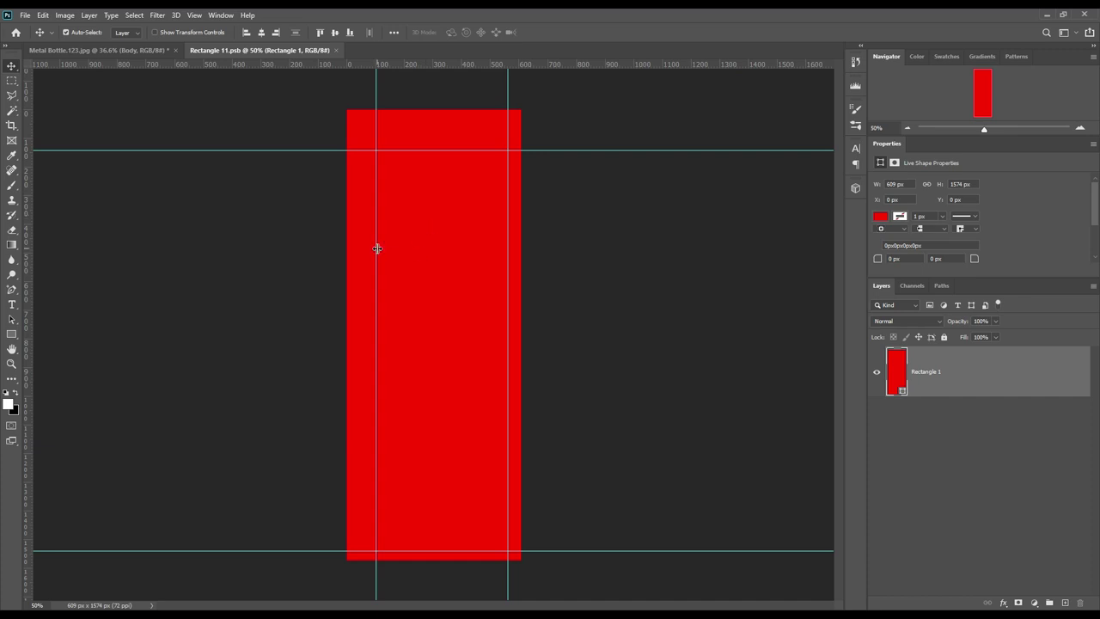
{"action": "double_click", "coordinate": [903, 391]}
{"action": "left_click", "coordinate": [776, 302]}
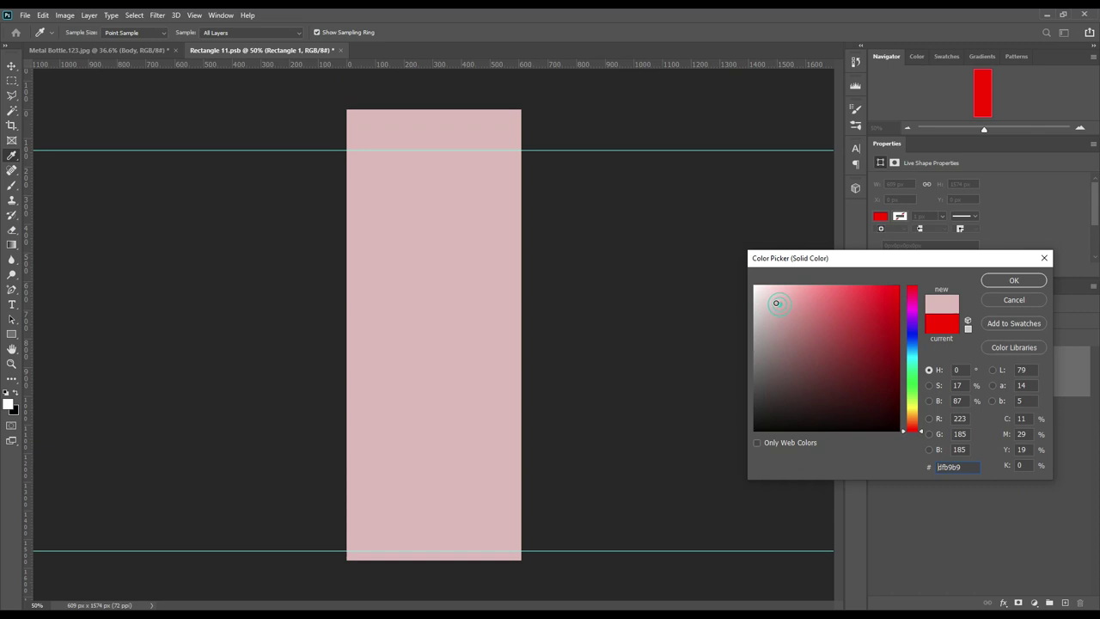
{"action": "left_click_drag", "start_coordinate": [776, 302], "coordinate": [737, 404]}
{"action": "left_click", "coordinate": [1014, 280]}
Step: Add the three-line title WATER / BOTTLE / MOCKUP on the label
{"action": "key", "text": "t"}
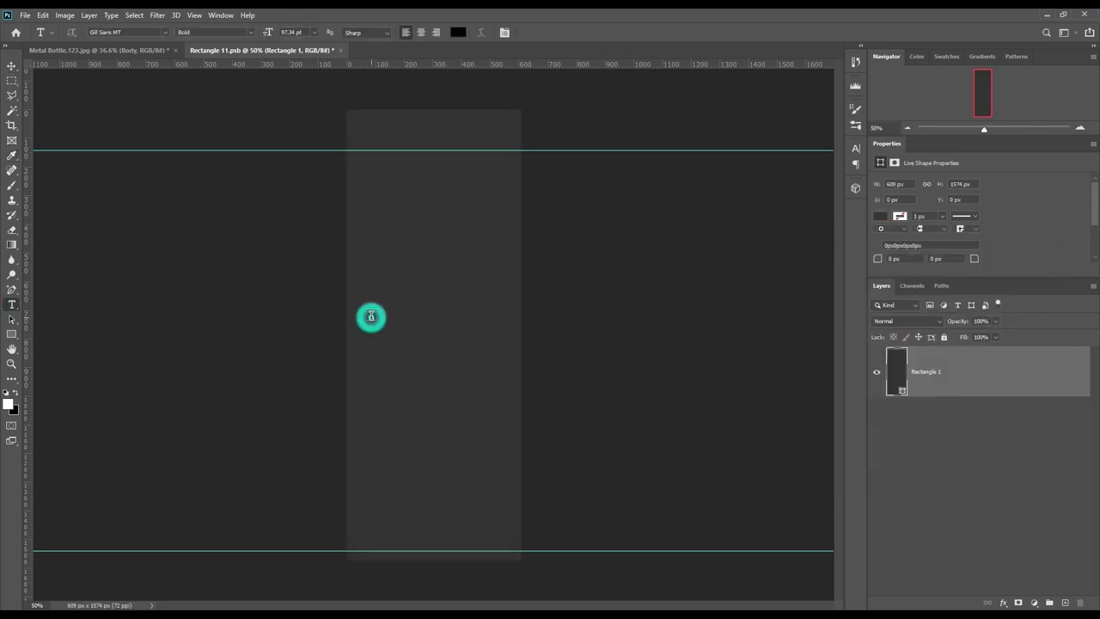
{"action": "left_click", "coordinate": [371, 317]}
{"action": "type", "text": "Water"}
{"action": "key", "text": "BackSpace"}
{"action": "key", "text": "BackSpace"}
{"action": "key", "text": "BackSpace"}
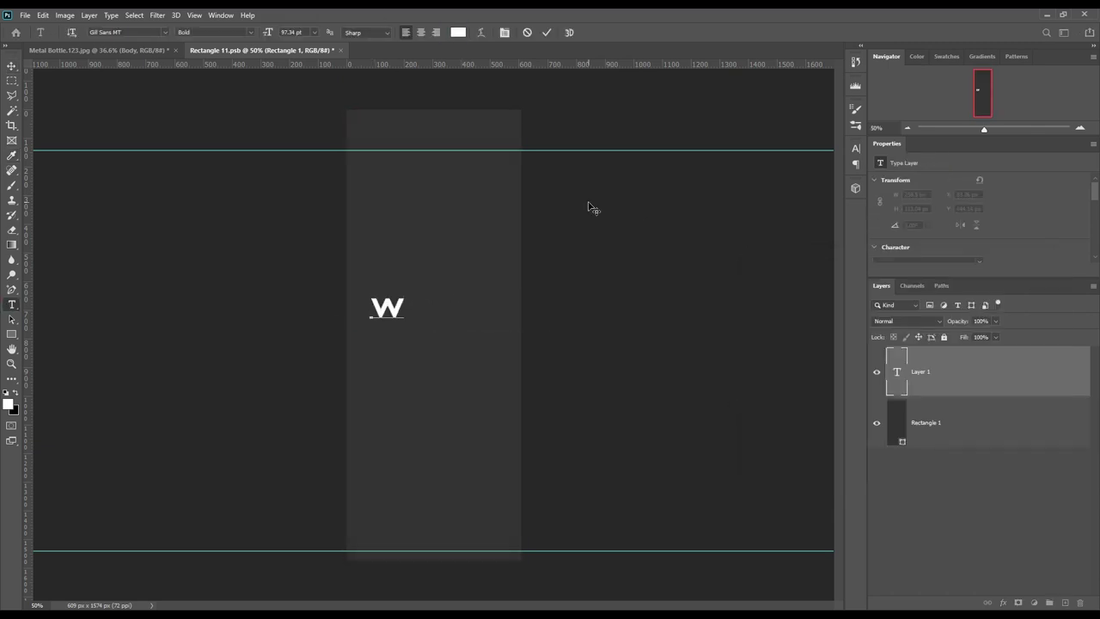
{"action": "type", "text": "ATER"}
{"action": "key", "text": "Return"}
{"action": "type", "text": "BOTTLE"}
{"action": "key", "text": "Return"}
{"action": "type", "text": "MOCKUP"}
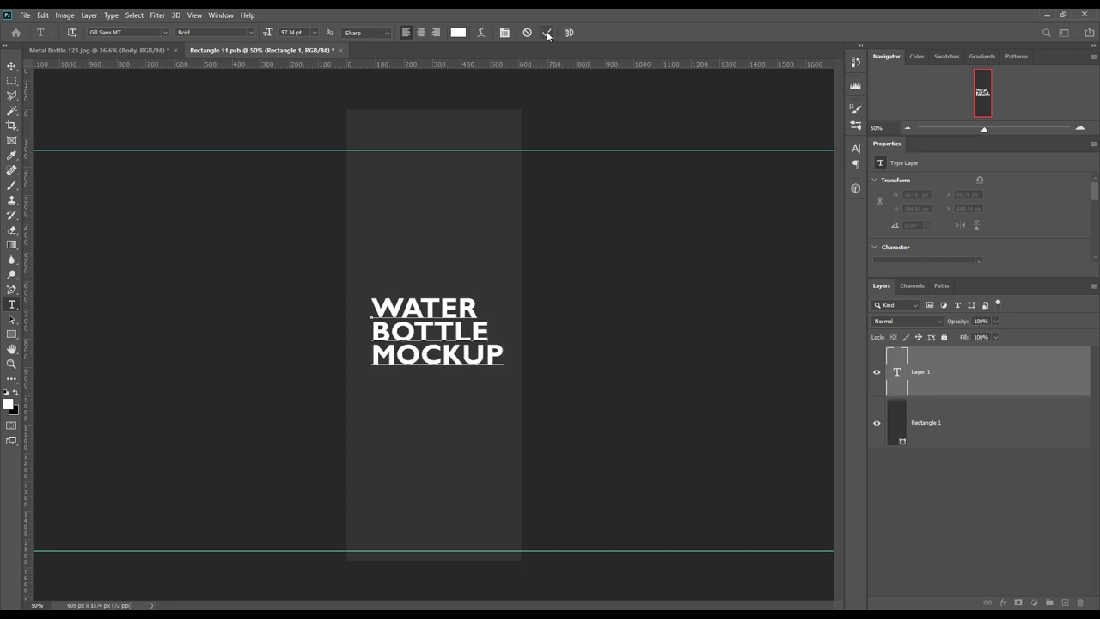
{"action": "left_click", "coordinate": [548, 33]}
Step: Add a smaller Lorem ipsum placeholder paragraph below the title, widening its box
{"action": "left_click_drag", "start_coordinate": [464, 336], "coordinate": [453, 344]}
{"action": "left_click_drag", "start_coordinate": [365, 398], "coordinate": [500, 458]}
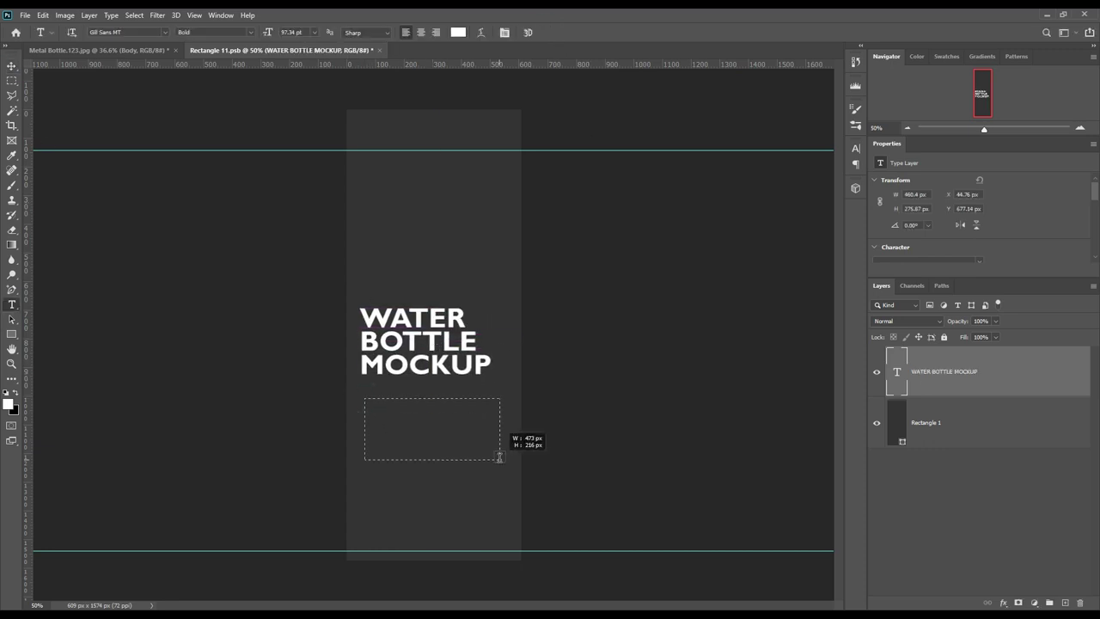
{"action": "left_click", "coordinate": [215, 32]}
{"action": "left_click", "coordinate": [199, 42]}
{"action": "left_click_drag", "start_coordinate": [268, 32], "coordinate": [224, 31]}
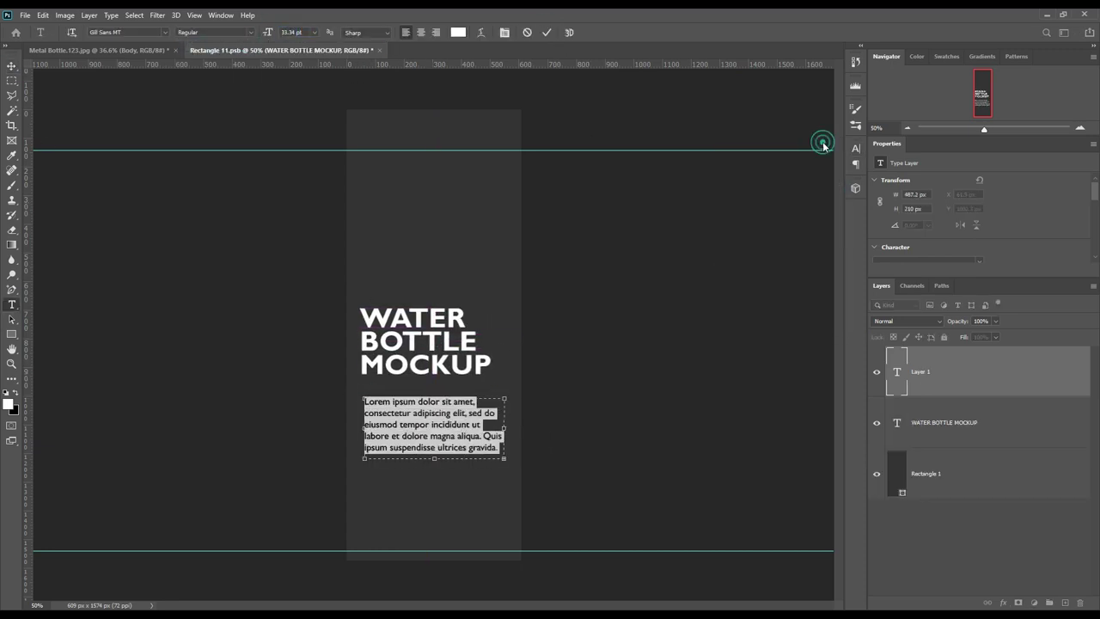
{"action": "left_click", "coordinate": [822, 144]}
{"action": "key", "text": "v"}
{"action": "left_click_drag", "start_coordinate": [501, 423], "coordinate": [516, 422]}
{"action": "left_click", "coordinate": [425, 249]}
Step: Add 'Mockupart' above the title in Mustard Personal Use script font, enlarged
{"action": "left_click", "coordinate": [373, 220]}
{"action": "type", "text": "mOCKUPART"}
{"action": "key", "text": "ctrl+a"}
{"action": "type", "text": "Mockupart"}
{"action": "left_click", "coordinate": [547, 32]}
{"action": "left_click", "coordinate": [164, 32]}
{"action": "left_click", "coordinate": [243, 89]}
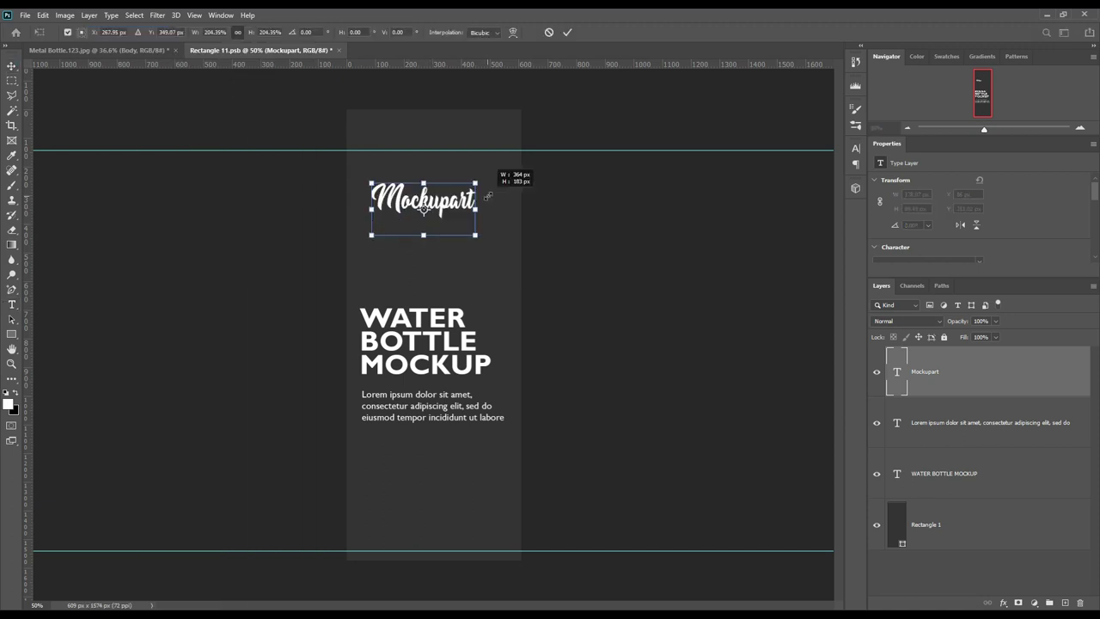
{"action": "left_click_drag", "start_coordinate": [484, 172], "coordinate": [491, 163]}
{"action": "key", "text": "v"}
Step: Centre the title, shrink Mockupart, and centre-align the Lorem paragraph near the label bottom
{"action": "mouse_move", "coordinate": [447, 337]}
{"action": "left_mouse_down"}
{"action": "mouse_move", "coordinate": [472, 336]}
{"action": "mouse_move", "coordinate": [460, 335]}
{"action": "left_mouse_up"}
{"action": "left_click", "coordinate": [424, 239]}
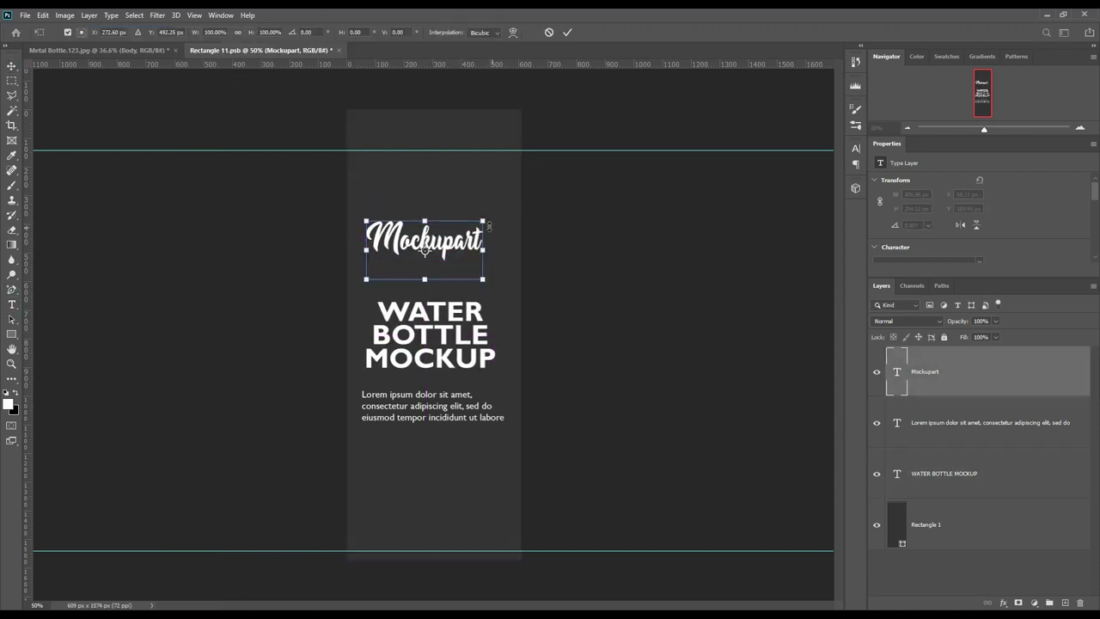
{"action": "left_click_drag", "start_coordinate": [503, 258], "coordinate": [453, 211]}
{"action": "left_click_drag", "start_coordinate": [413, 406], "coordinate": [416, 505]}
{"action": "key", "text": "t"}
{"action": "left_click", "coordinate": [421, 32]}
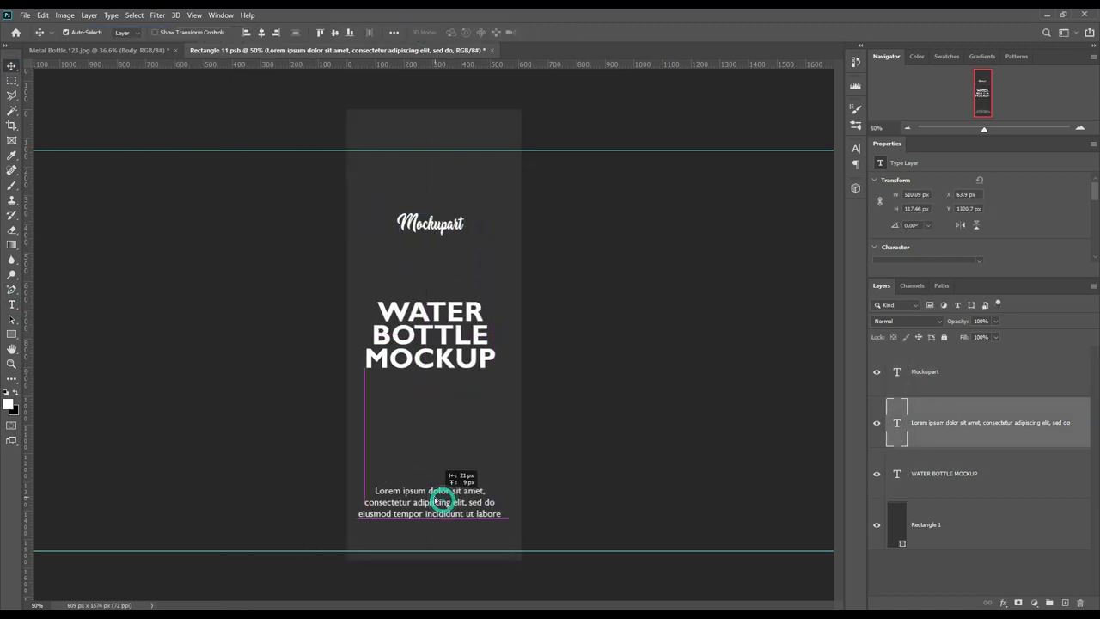
{"action": "key", "text": "v"}
{"action": "left_click", "coordinate": [430, 336]}
{"action": "left_click", "coordinate": [429, 223]}
{"action": "left_click", "coordinate": [651, 258]}
{"action": "left_click", "coordinate": [25, 15]}
Step: Save the recoloured golden label file and return to the Metal Bottle mockup
{"action": "left_click", "coordinate": [69, 147]}
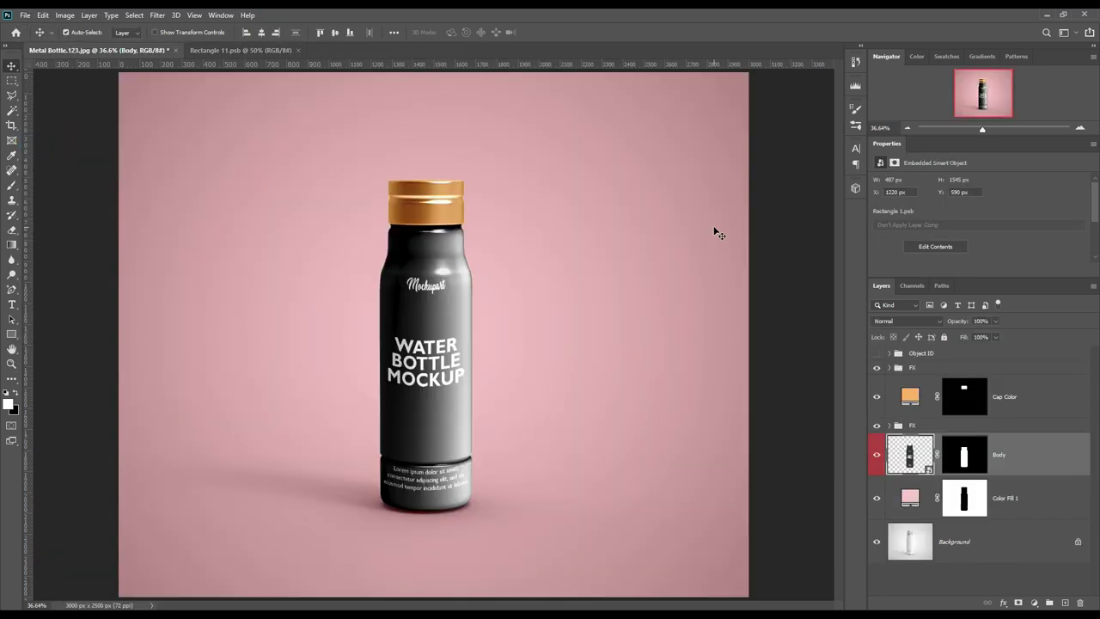
{"action": "key", "text": "ctrl+Tab"}
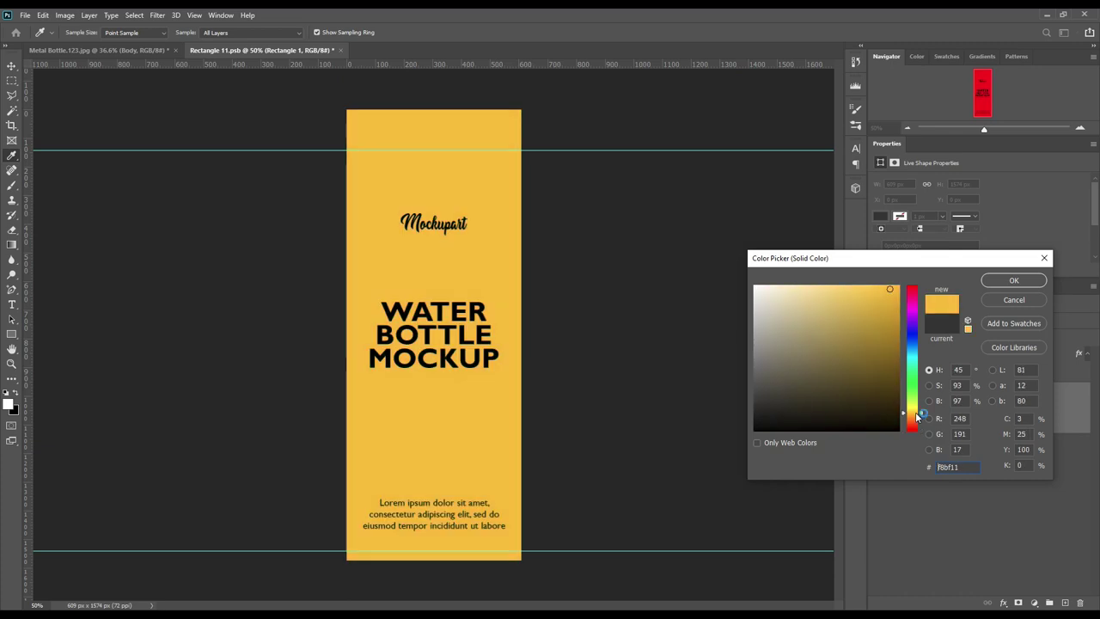
{"action": "left_click", "coordinate": [25, 14]}
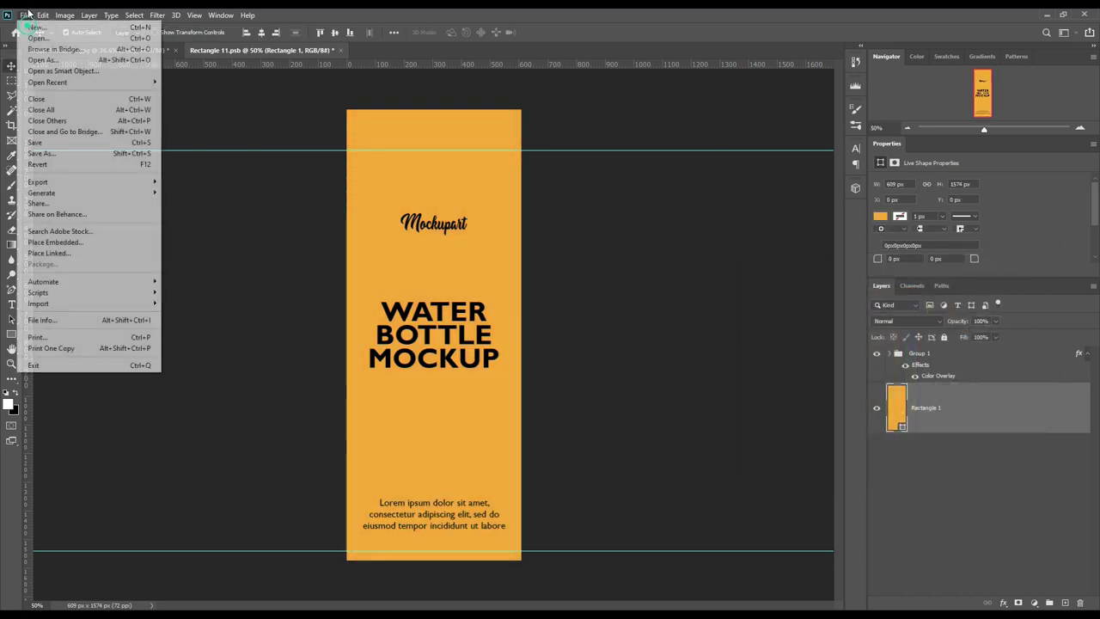
{"action": "left_click", "coordinate": [38, 143]}
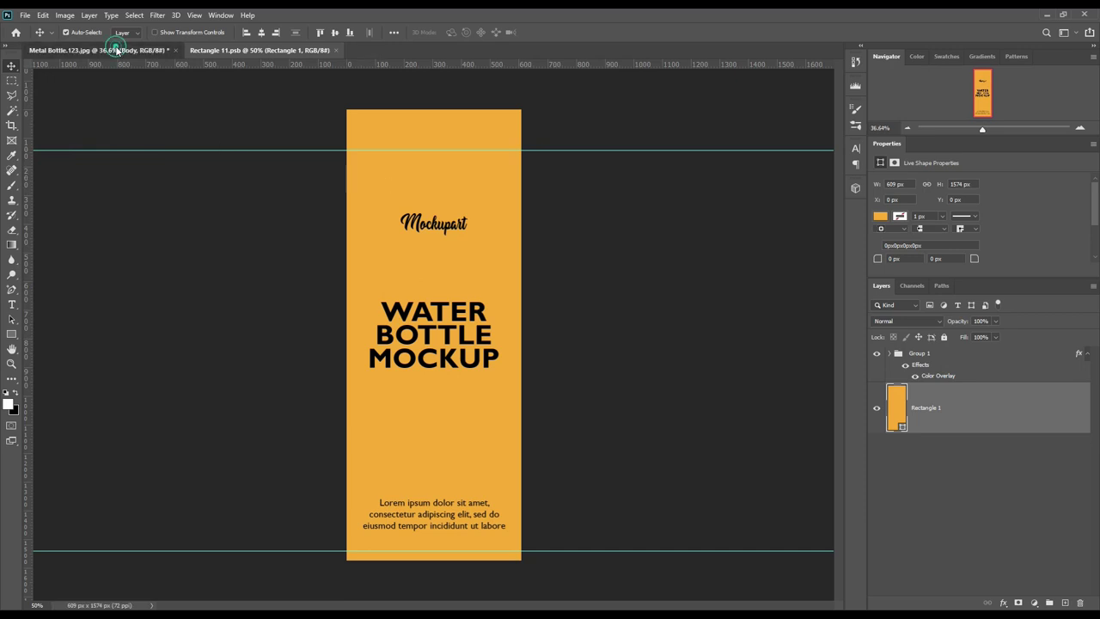
{"action": "left_click", "coordinate": [111, 49]}
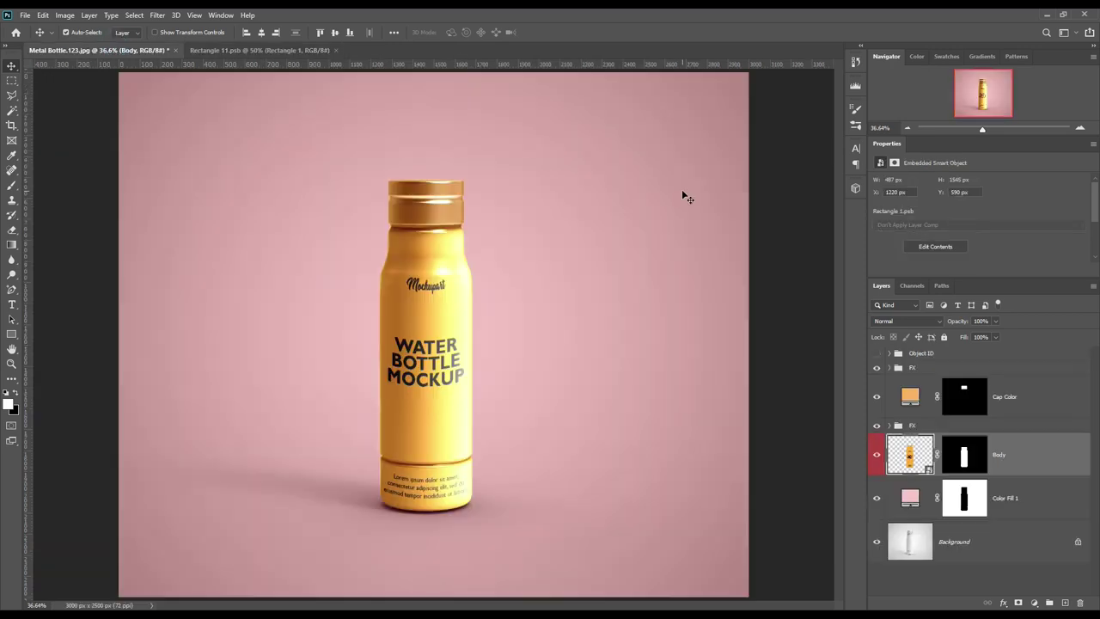
Step: In the FX group, compare Midtone on and off, then drop its fill to 26%
{"action": "left_click", "coordinate": [890, 426]}
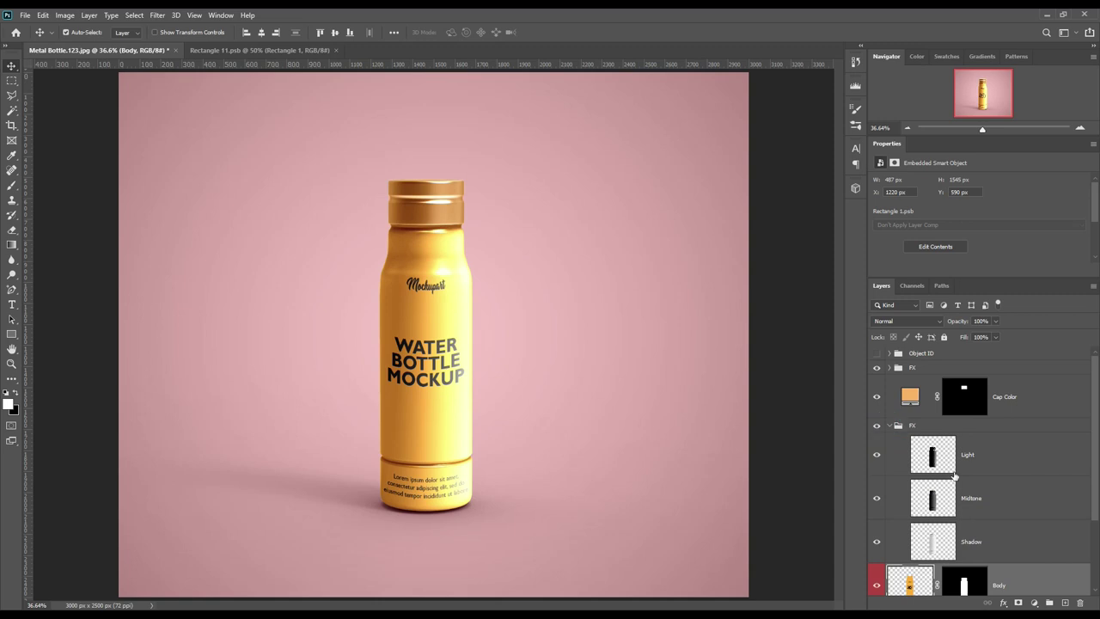
{"action": "left_click", "coordinate": [1015, 496]}
{"action": "left_click", "coordinate": [877, 499]}
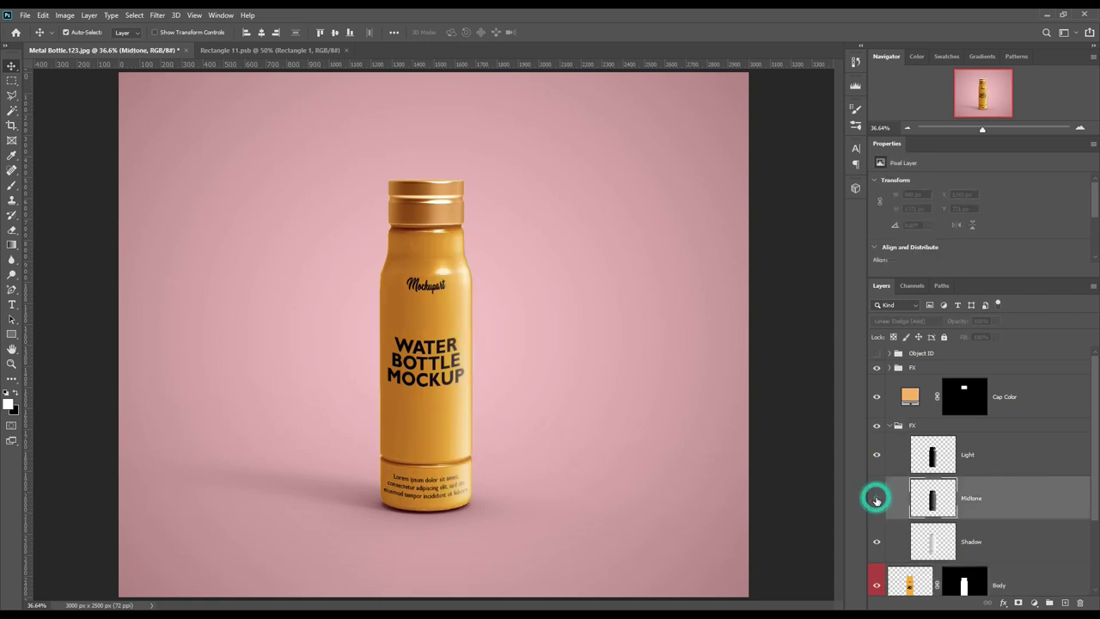
{"action": "left_click", "coordinate": [877, 498]}
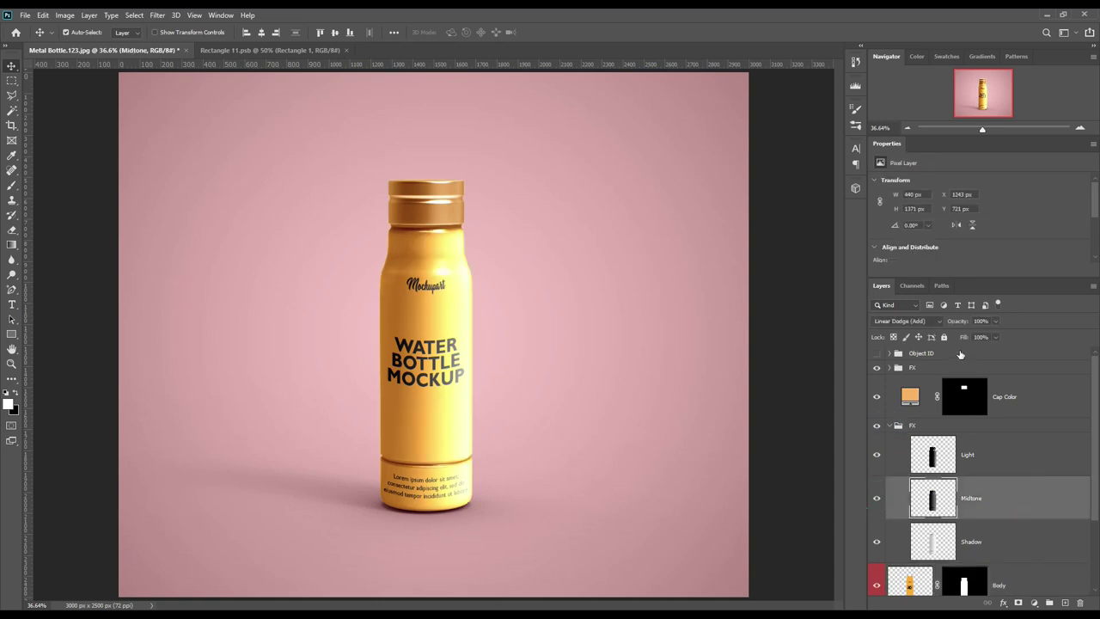
{"action": "left_click_drag", "start_coordinate": [965, 340], "coordinate": [947, 337]}
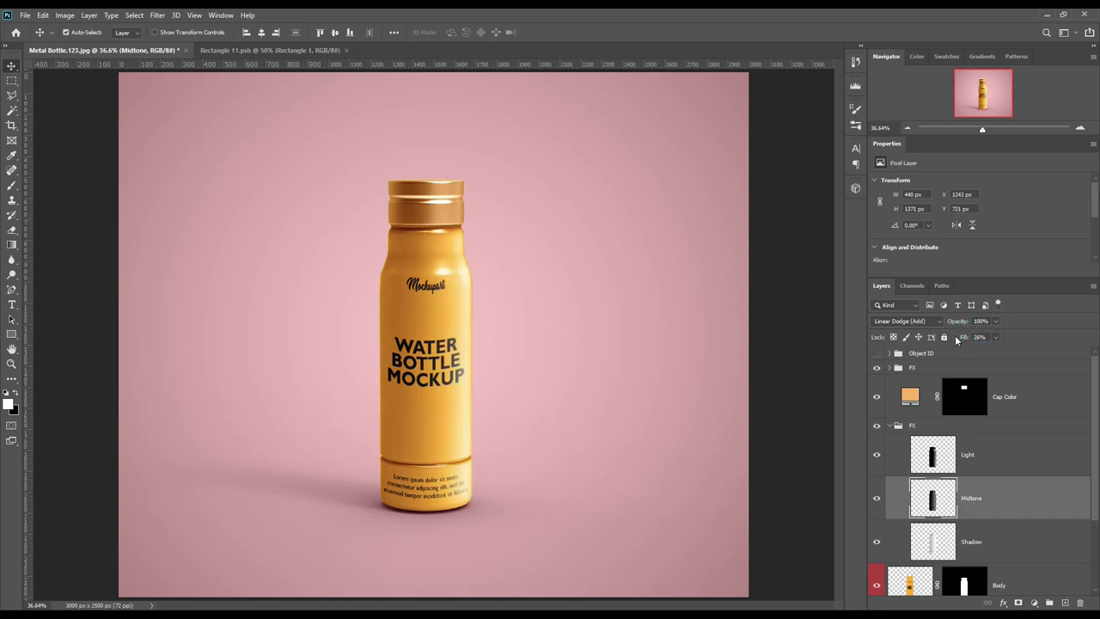
Step: Set the Midtone shading layer's fill to 22%
{"action": "left_click_drag", "start_coordinate": [964, 338], "coordinate": [959, 339]}
{"action": "scroll", "coordinate": [1031, 512], "scroll_direction": "down", "scroll_amount": 1}
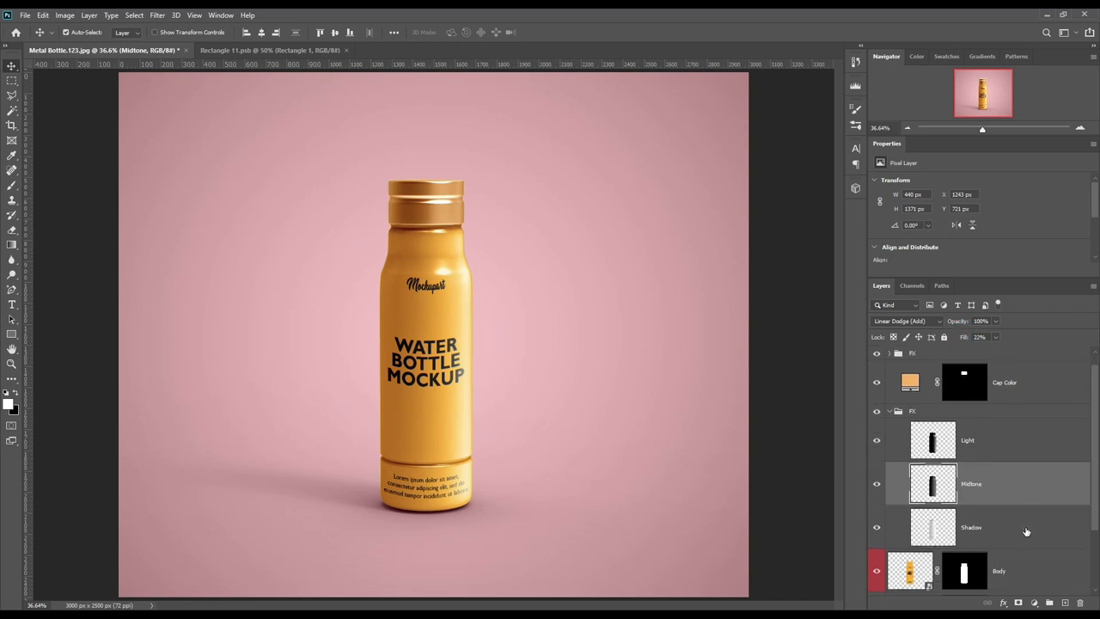
{"action": "scroll", "coordinate": [1025, 532], "scroll_direction": "down", "scroll_amount": 2}
Step: Recolour the Color Fill 1 background to orange #efa71a sampled from the bottle
{"action": "left_click", "coordinate": [910, 528]}
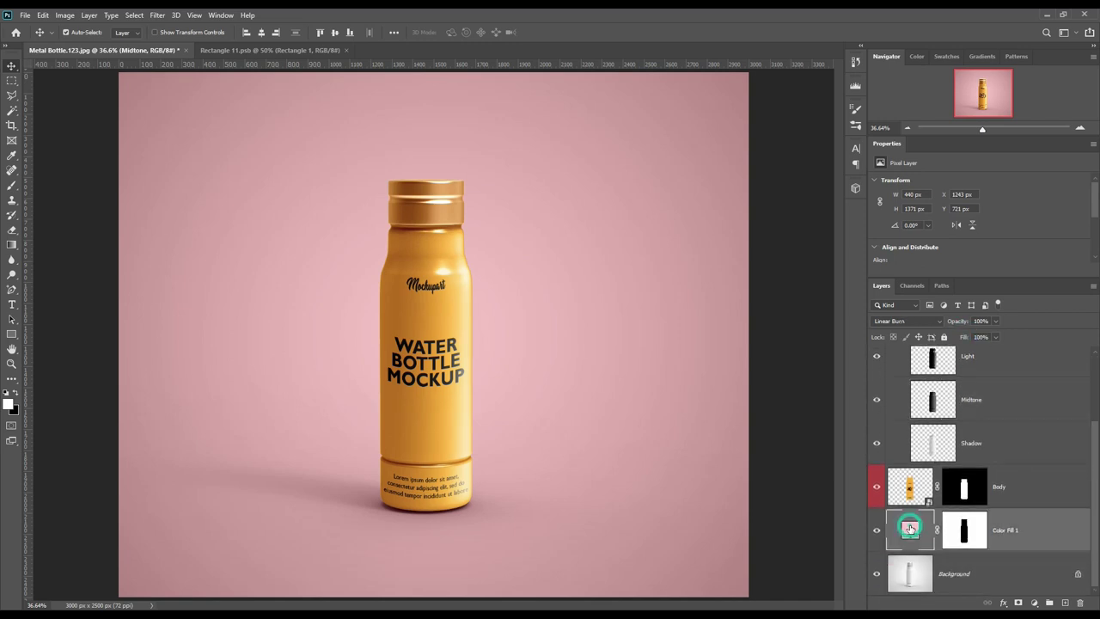
{"action": "double_click", "coordinate": [910, 528]}
{"action": "left_click", "coordinate": [440, 315]}
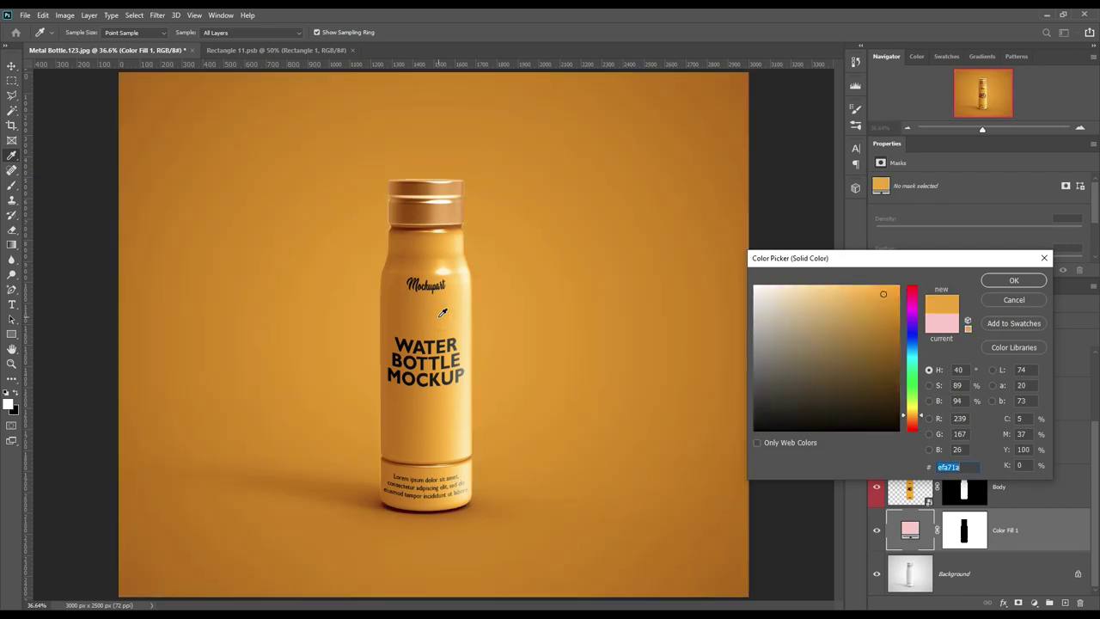
{"action": "left_click", "coordinate": [995, 347]}
{"action": "left_click", "coordinate": [1008, 280]}
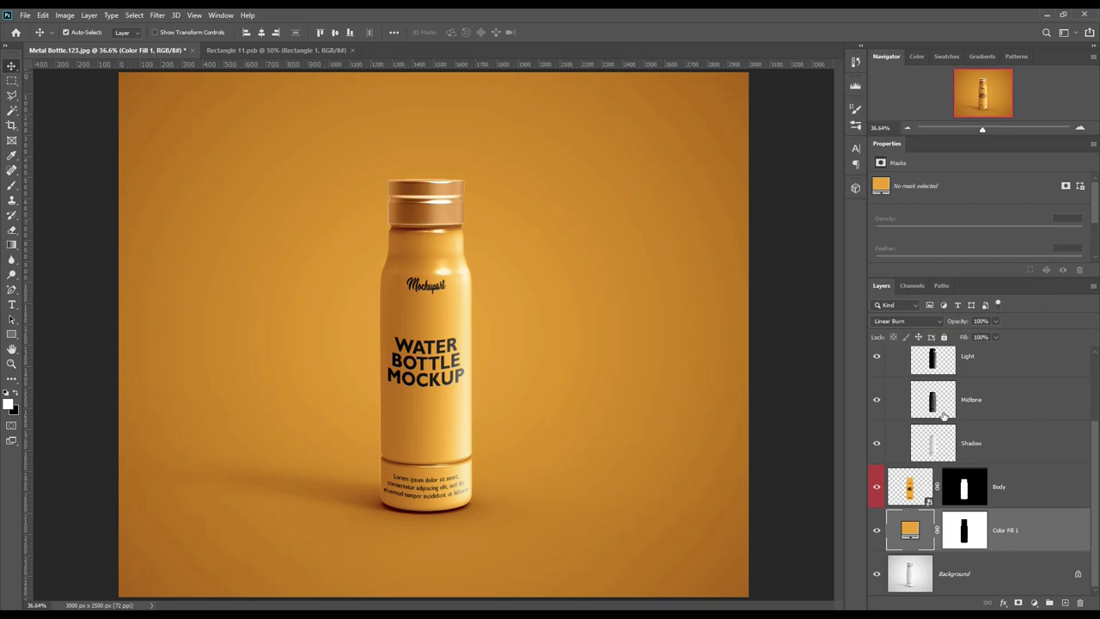
{"action": "left_click", "coordinate": [996, 368]}
Step: Lower the Light highlight layer's fill and target the Shadow layer for image adjustments
{"action": "mouse_move", "coordinate": [965, 338]}
{"action": "left_mouse_down"}
{"action": "mouse_move", "coordinate": [956, 342]}
{"action": "mouse_move", "coordinate": [978, 337]}
{"action": "mouse_move", "coordinate": [967, 339]}
{"action": "left_mouse_up"}
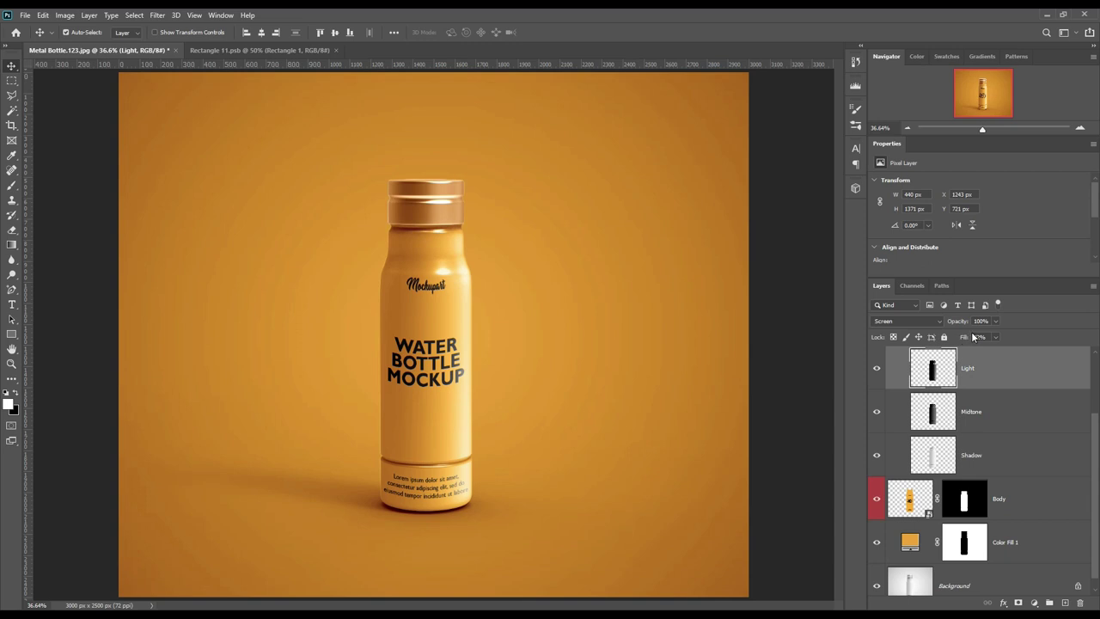
{"action": "scroll", "coordinate": [966, 511], "scroll_direction": "down", "scroll_amount": 1}
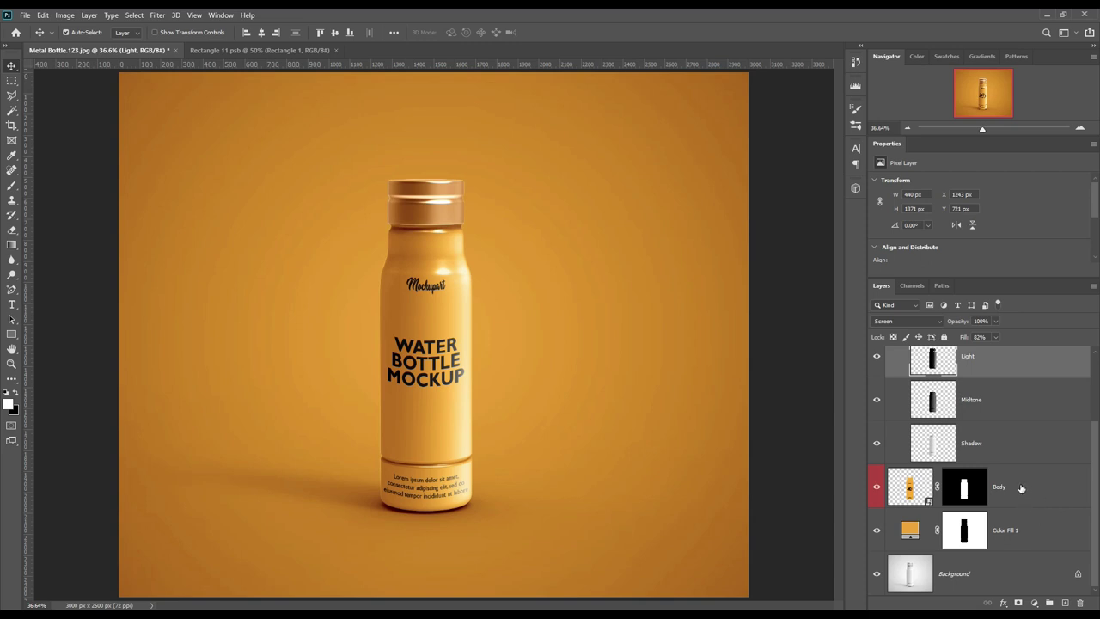
{"action": "scroll", "coordinate": [1010, 456], "scroll_direction": "up", "scroll_amount": 3}
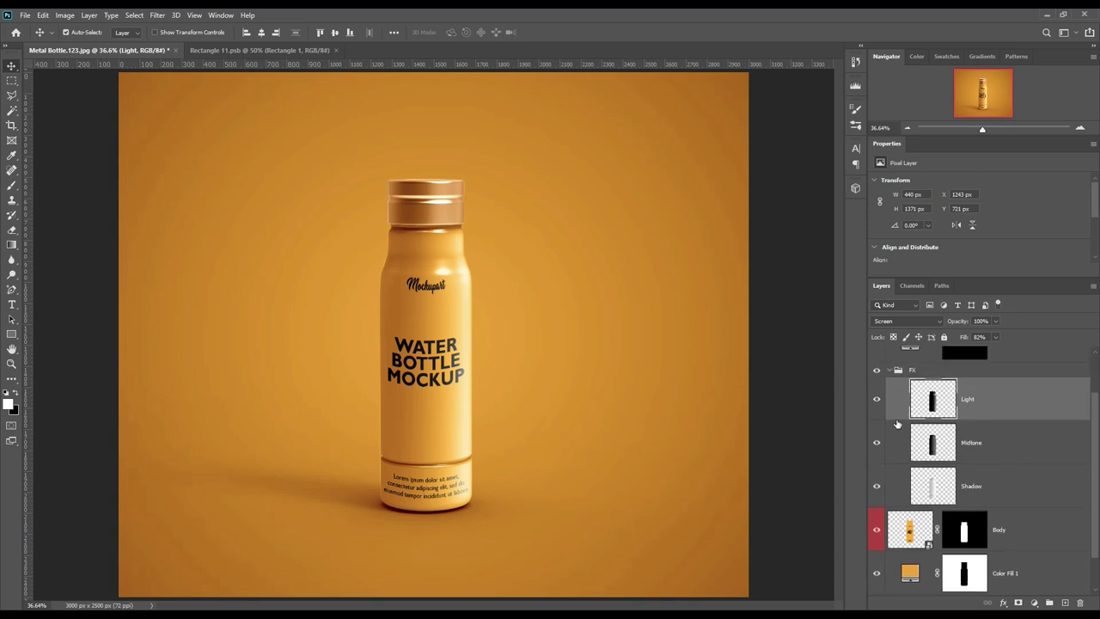
{"action": "left_click", "coordinate": [997, 491]}
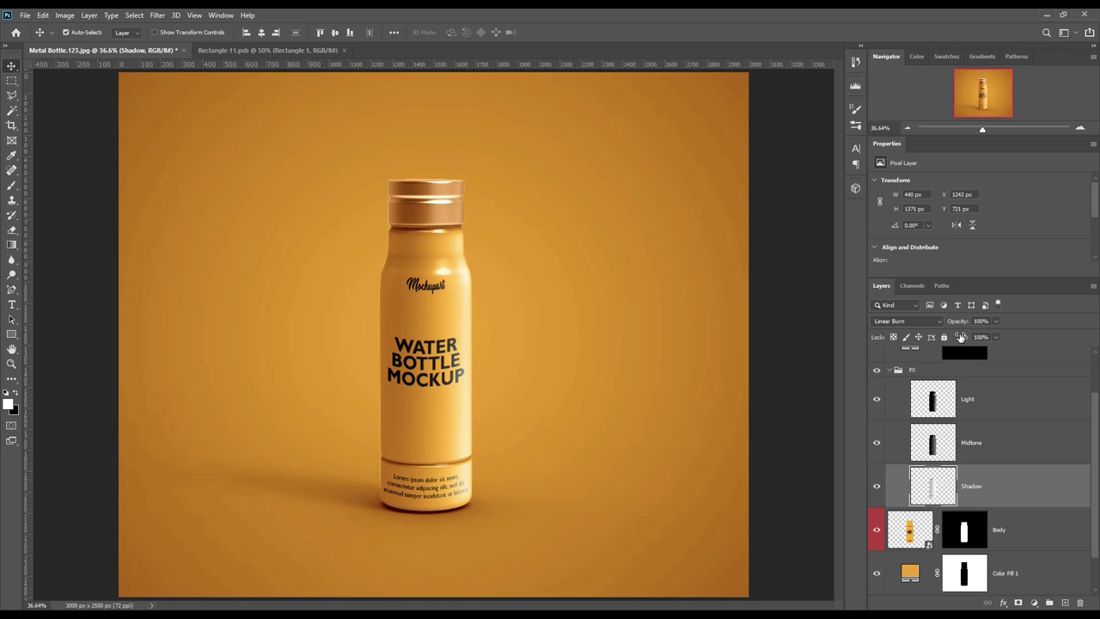
{"action": "left_click", "coordinate": [65, 16]}
{"action": "mouse_move", "coordinate": [82, 44]}
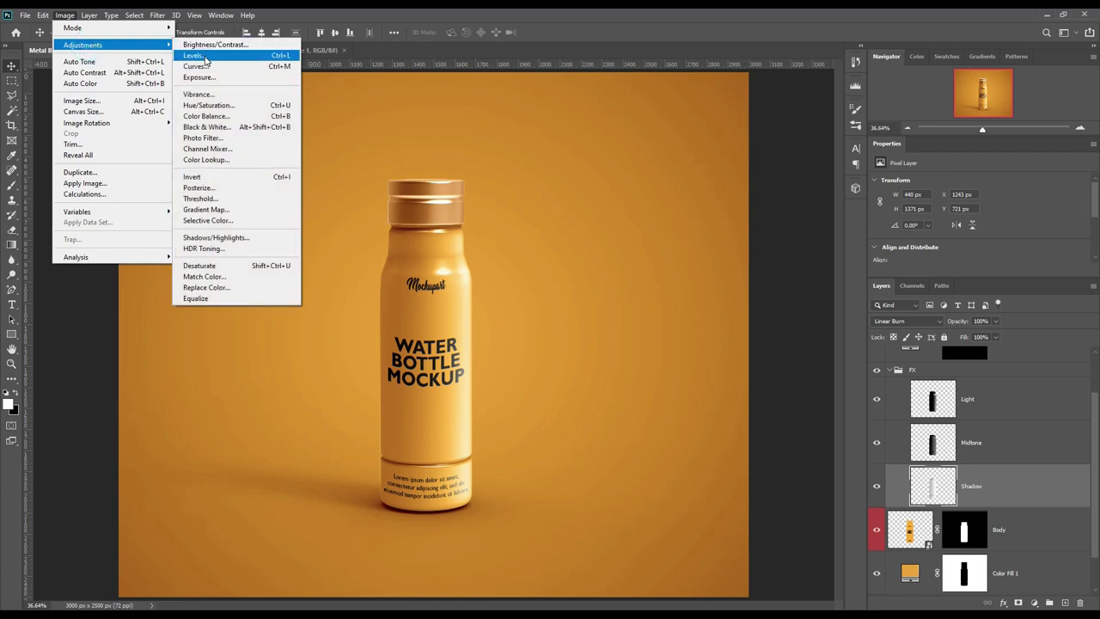
Step: Apply Levels to the bottle's Shadow layer with input levels 66 / 0.95 / 255
{"action": "left_click", "coordinate": [194, 55]}
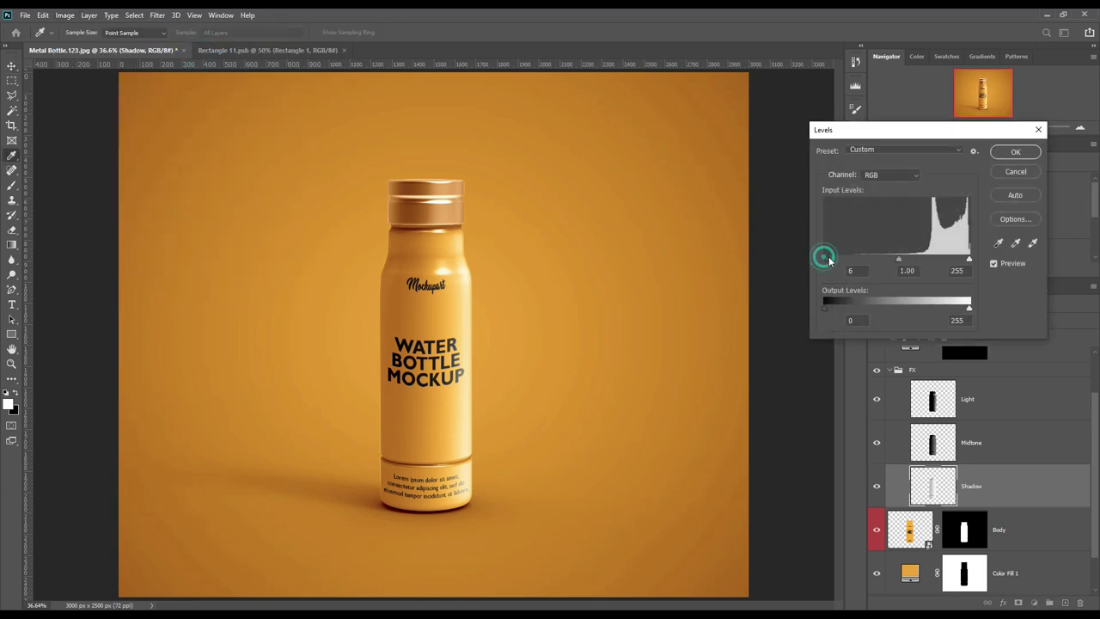
{"action": "left_click_drag", "start_coordinate": [833, 258], "coordinate": [863, 259]}
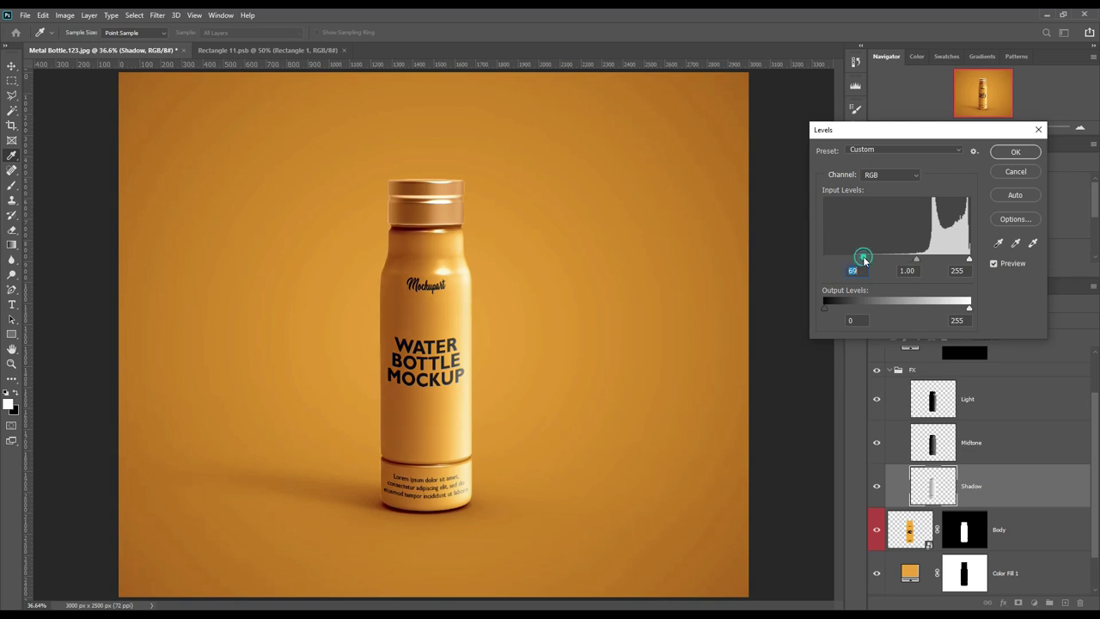
{"action": "left_click_drag", "start_coordinate": [916, 260], "coordinate": [923, 260]}
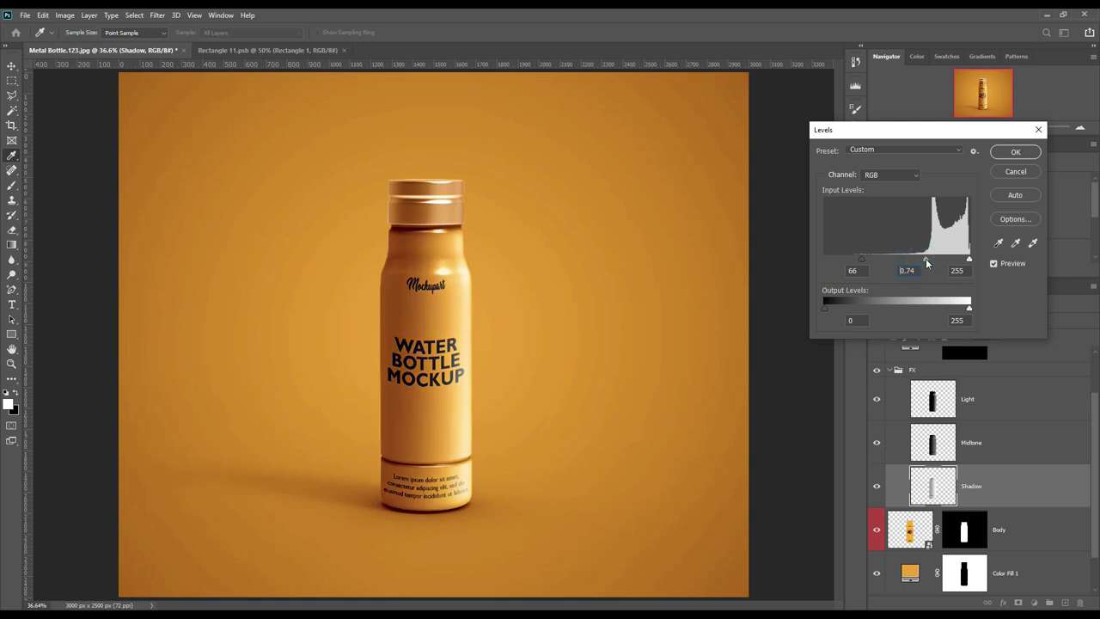
{"action": "left_click", "coordinate": [924, 260]}
{"action": "left_click_drag", "start_coordinate": [924, 260], "coordinate": [918, 260]}
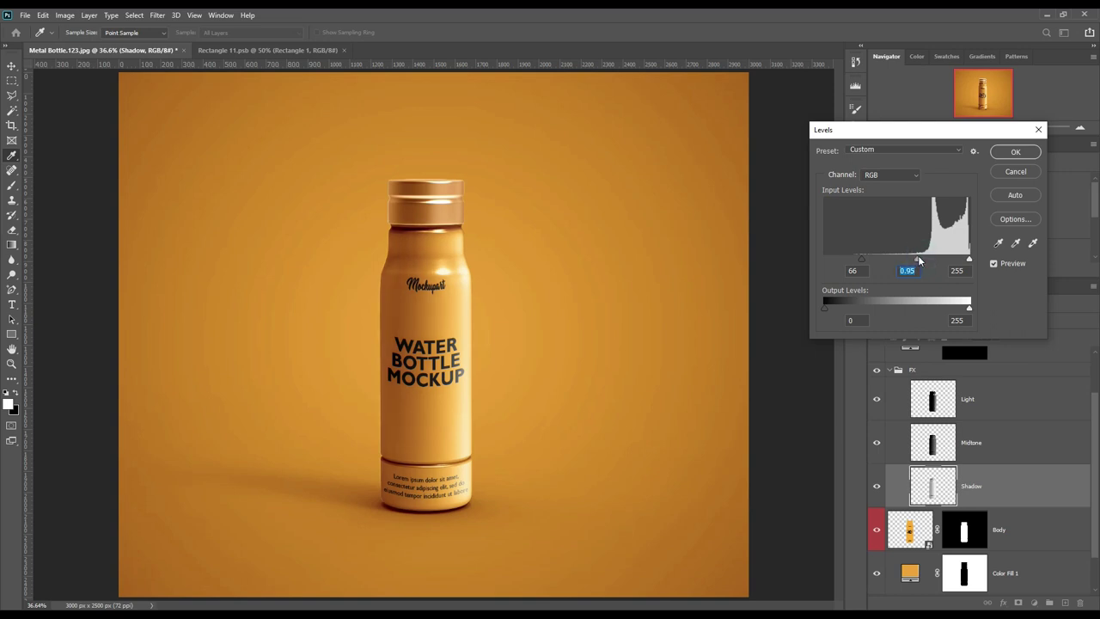
{"action": "left_click", "coordinate": [1018, 153]}
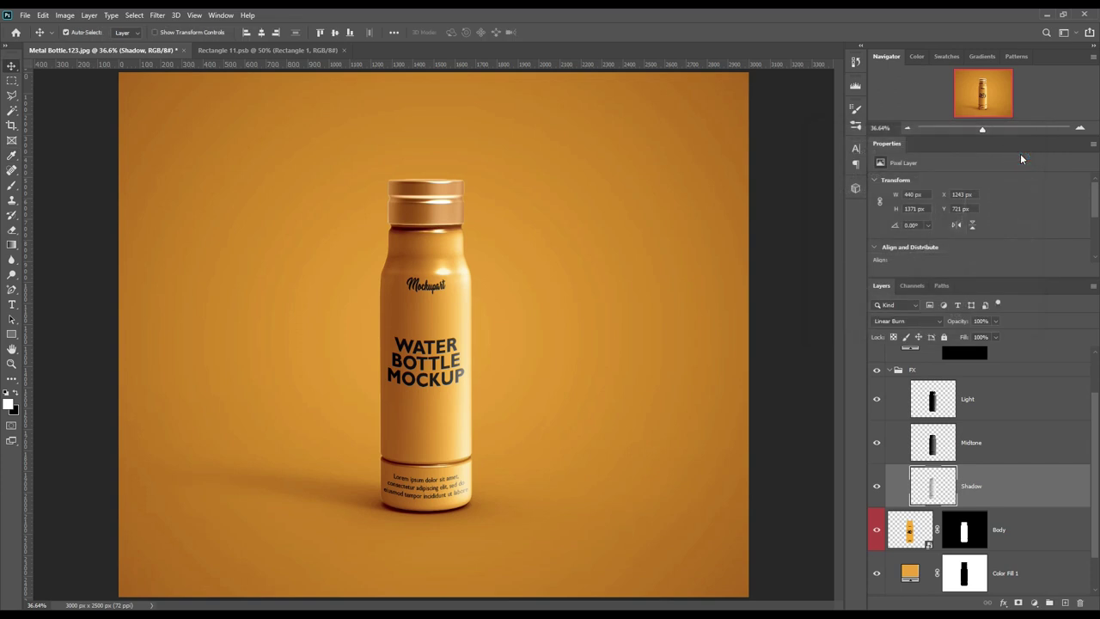
Step: Expand the cap's effects group and select its Shadow layer, comparing with Midtone hidden
{"action": "left_click", "coordinate": [889, 371]}
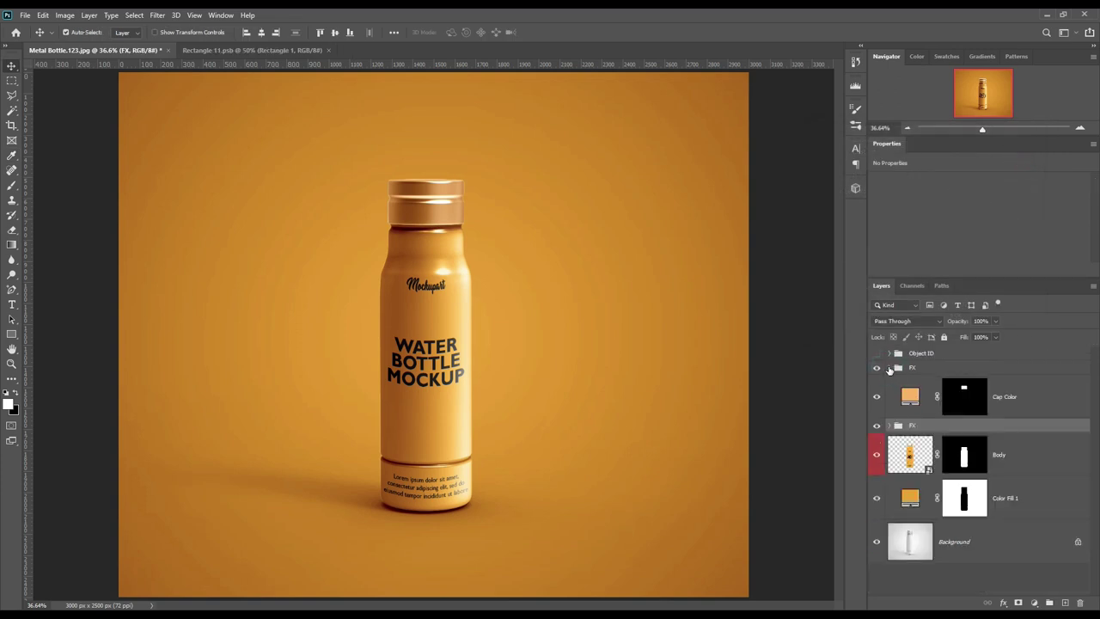
{"action": "left_click", "coordinate": [888, 368]}
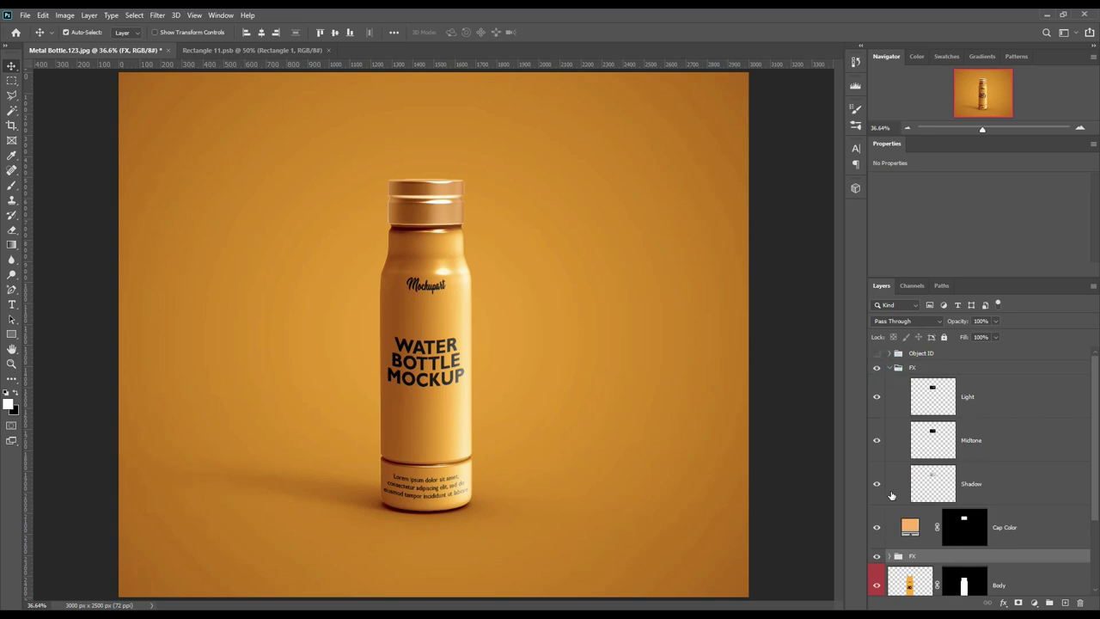
{"action": "left_click", "coordinate": [982, 490]}
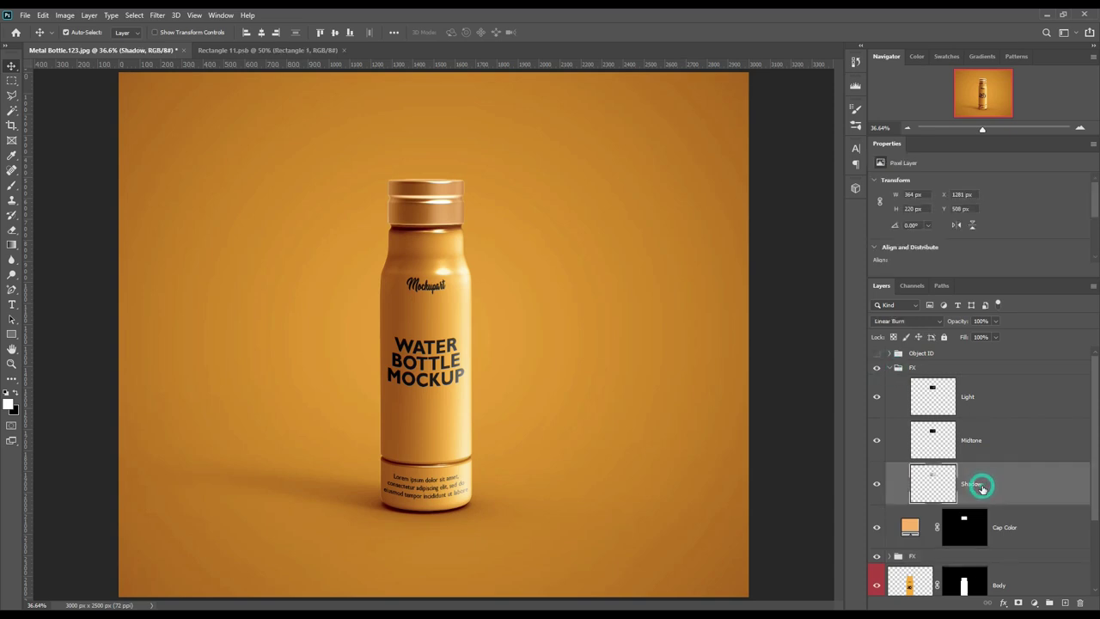
{"action": "left_click", "coordinate": [877, 440]}
{"action": "left_click", "coordinate": [876, 440]}
Step: Apply Levels to the cap's Shadow layer with input levels 84 / 0.92 / 255
{"action": "left_click", "coordinate": [65, 14]}
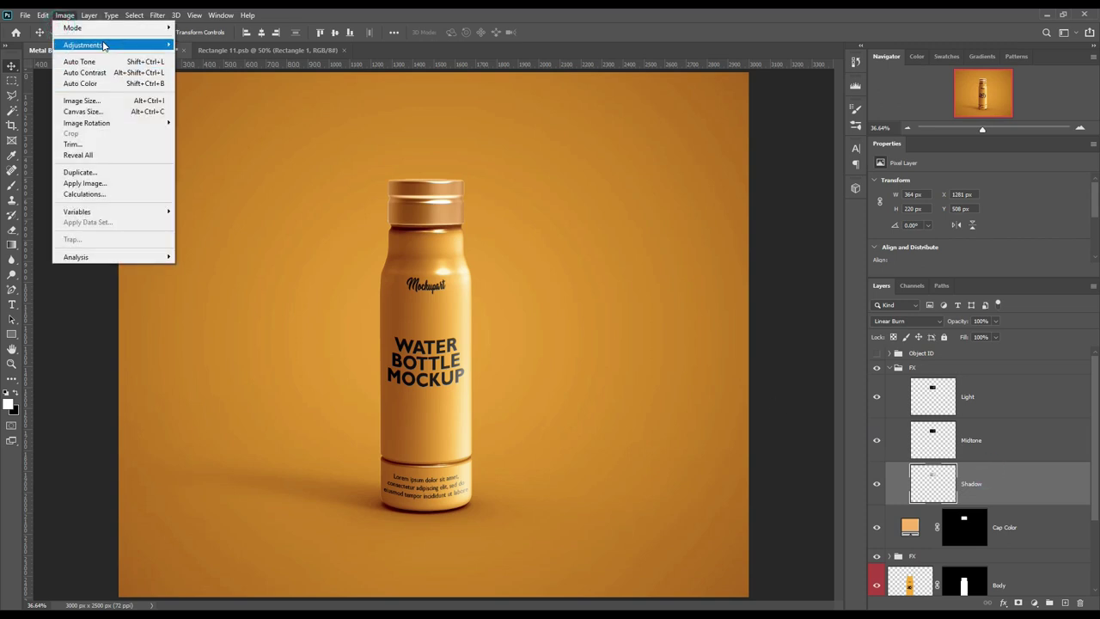
{"action": "left_click", "coordinate": [215, 53]}
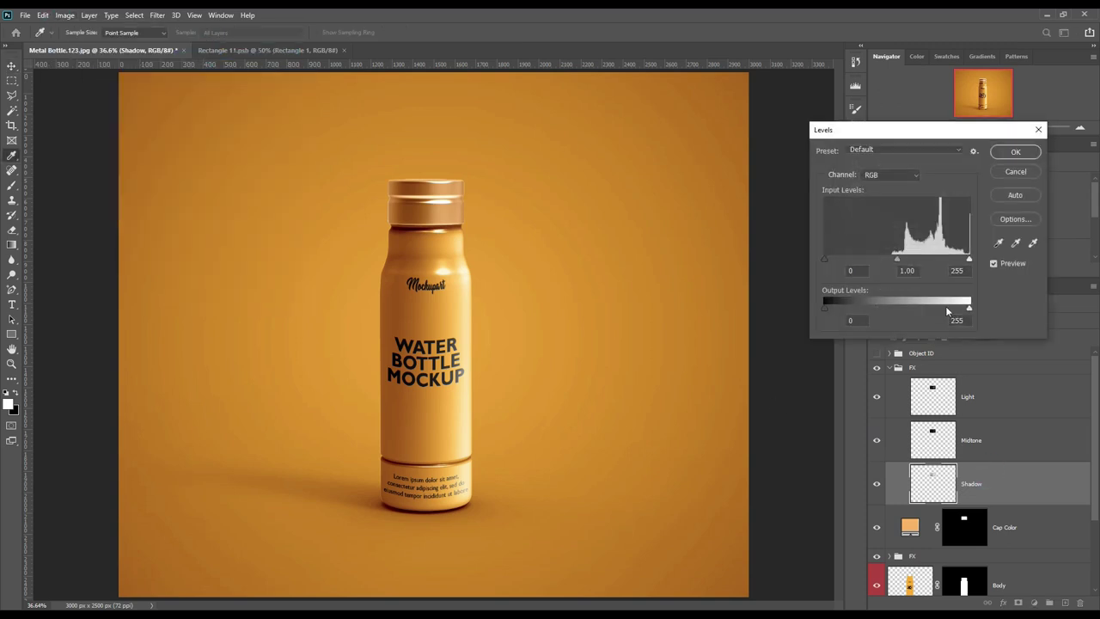
{"action": "left_click_drag", "start_coordinate": [825, 260], "coordinate": [866, 261]}
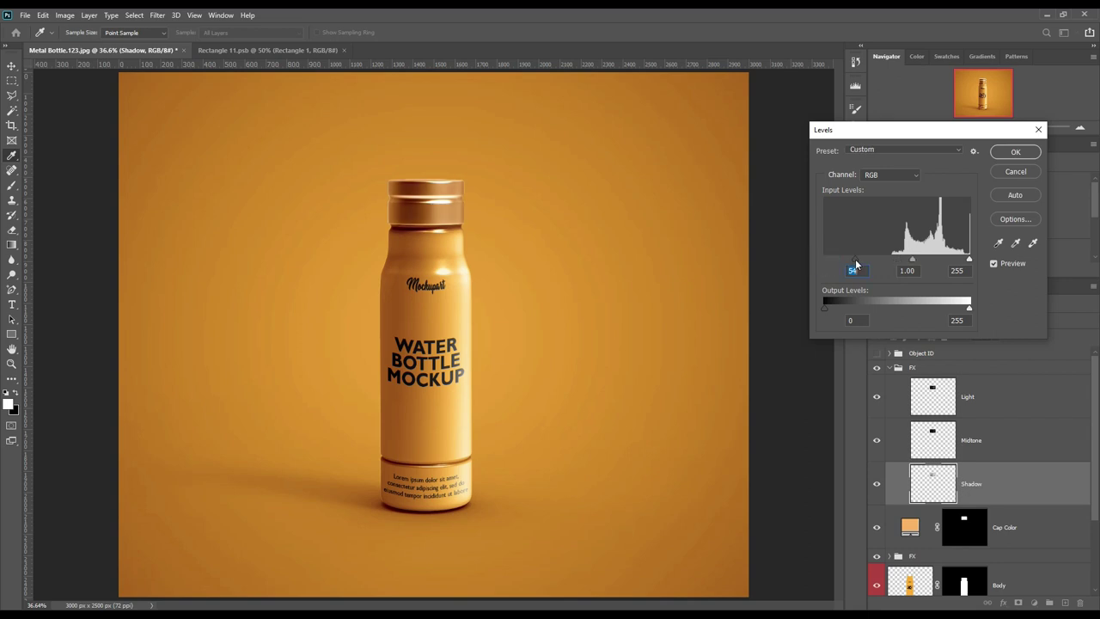
{"action": "left_click_drag", "start_coordinate": [867, 261], "coordinate": [924, 262]}
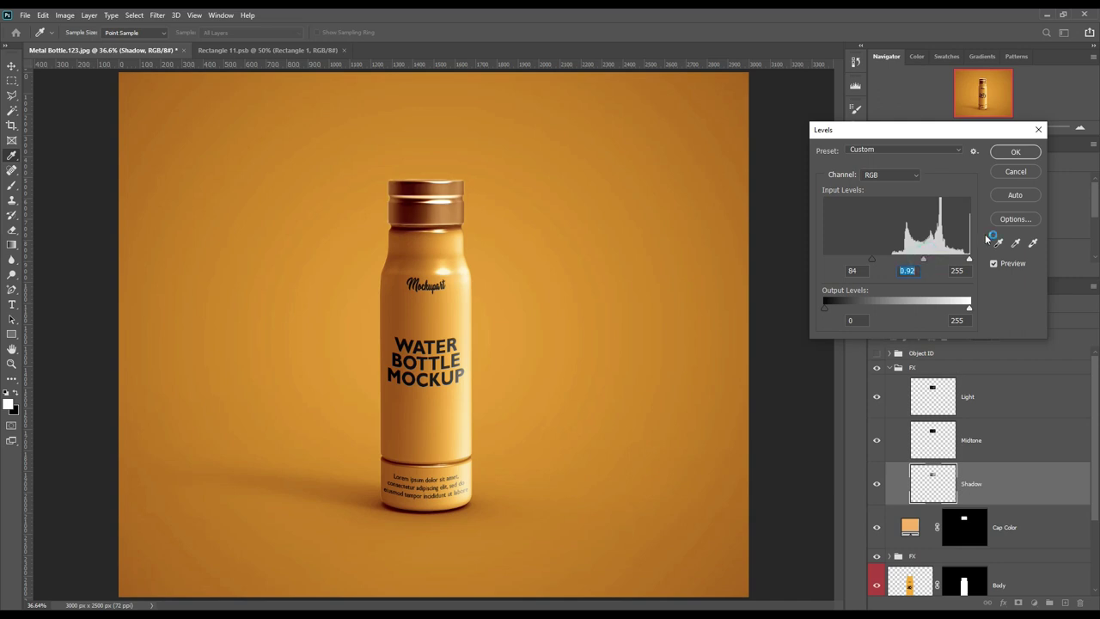
{"action": "left_click", "coordinate": [1015, 151]}
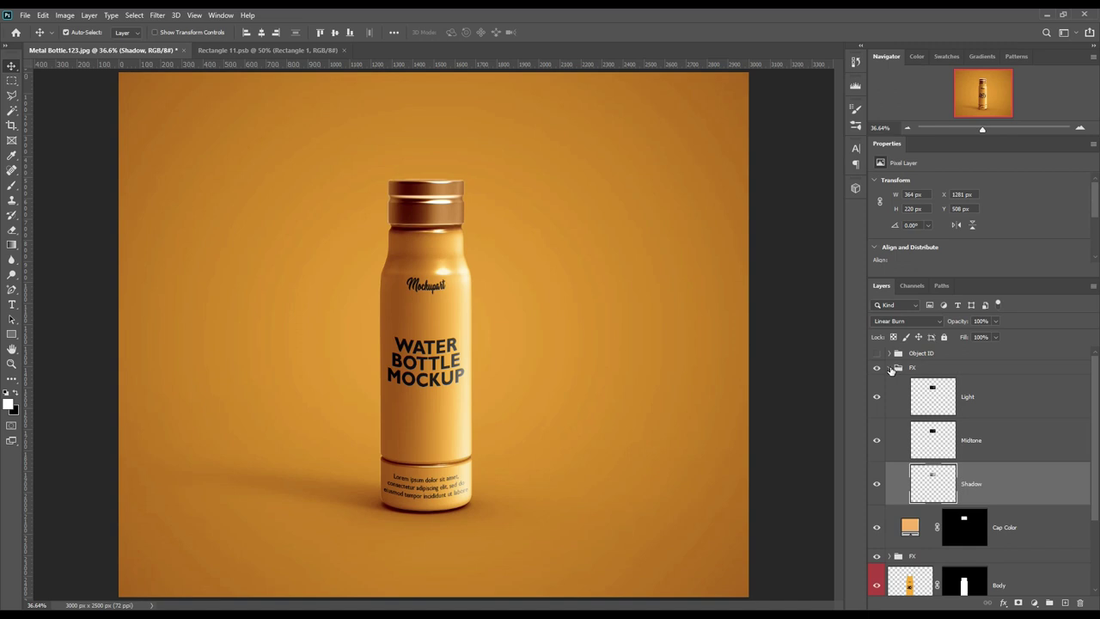
Step: Change the Cap Color fill to warm yellow-orange #ffbb45
{"action": "left_click", "coordinate": [891, 370]}
{"action": "left_click", "coordinate": [909, 397]}
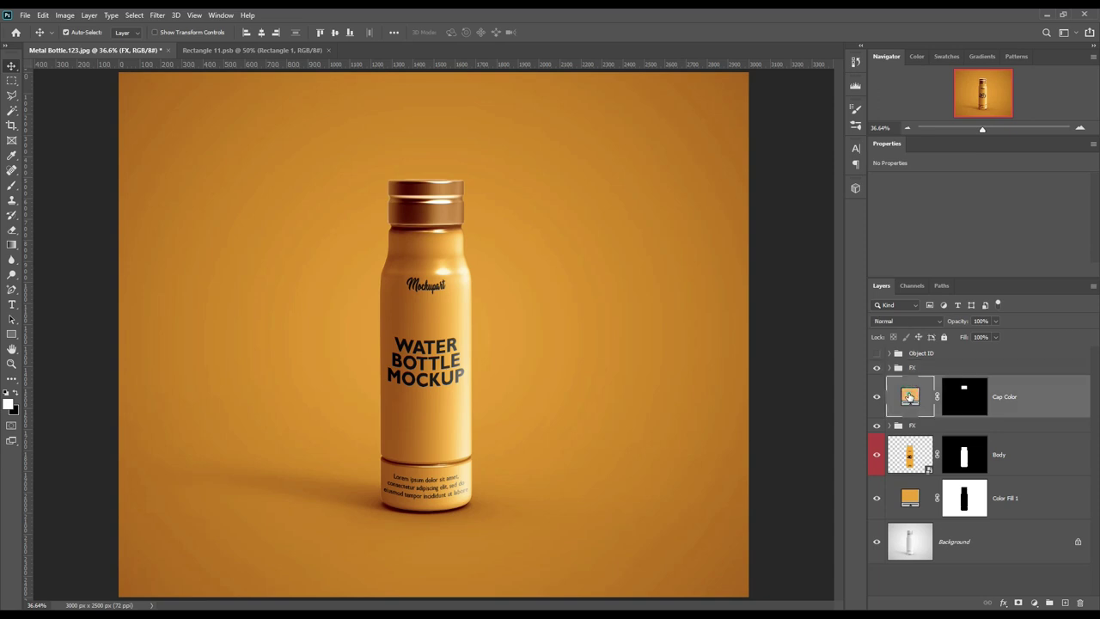
{"action": "double_click", "coordinate": [909, 396]}
{"action": "mouse_move", "coordinate": [846, 288]}
{"action": "left_mouse_down"}
{"action": "mouse_move", "coordinate": [777, 371]}
{"action": "mouse_move", "coordinate": [868, 332]}
{"action": "mouse_move", "coordinate": [900, 329]}
{"action": "mouse_move", "coordinate": [898, 346]}
{"action": "mouse_move", "coordinate": [862, 284]}
{"action": "mouse_move", "coordinate": [889, 277]}
{"action": "mouse_move", "coordinate": [847, 281]}
{"action": "mouse_move", "coordinate": [859, 286]}
{"action": "left_mouse_up"}
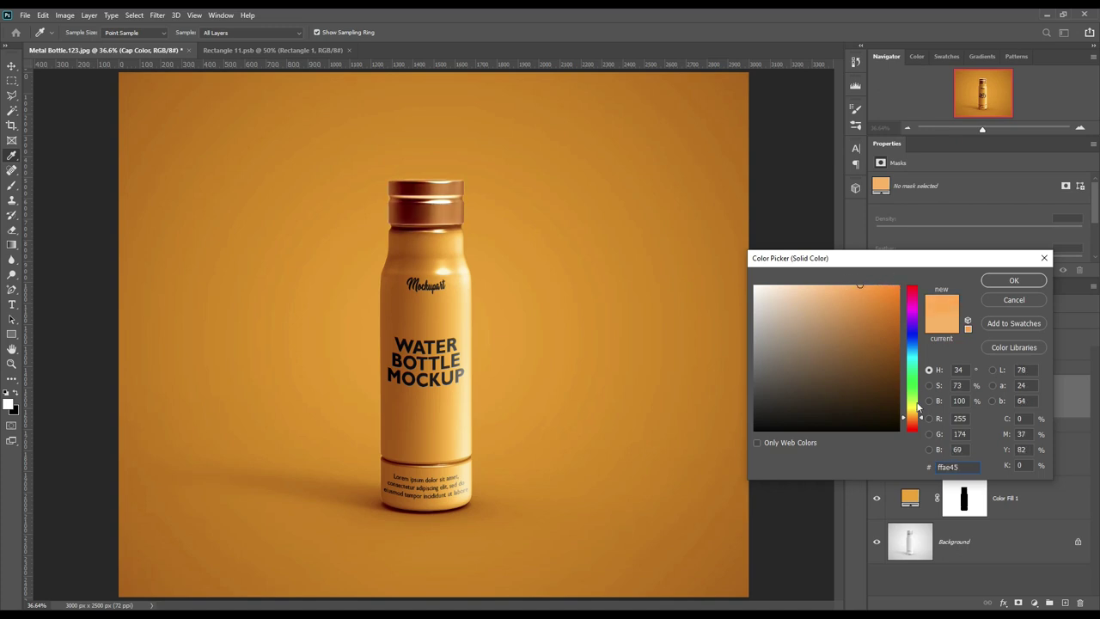
{"action": "left_click_drag", "start_coordinate": [913, 423], "coordinate": [916, 422]}
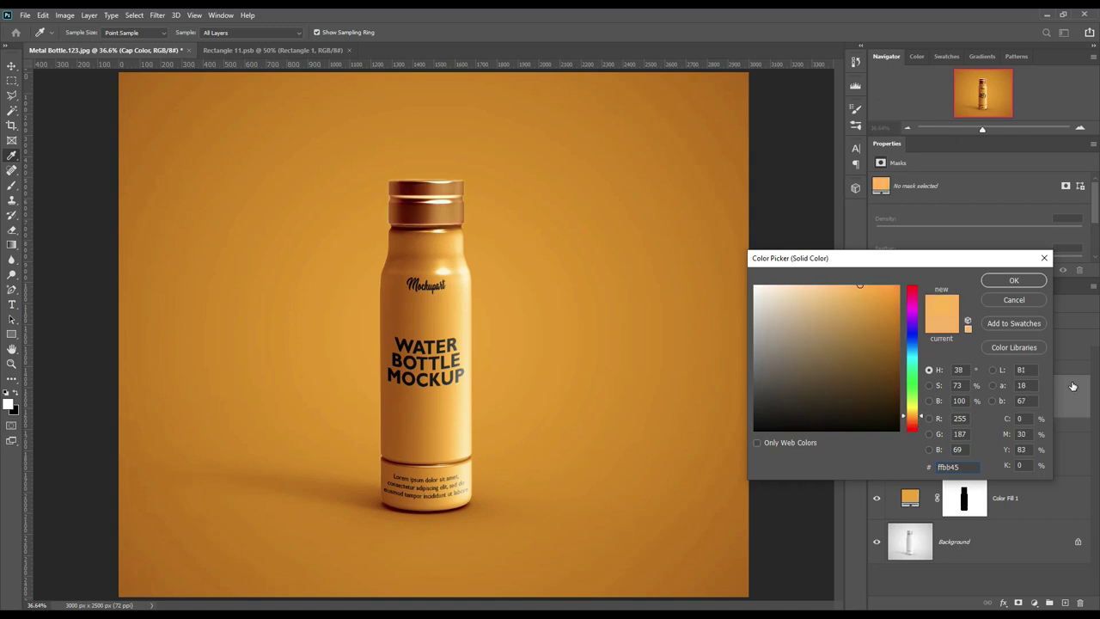
{"action": "left_click", "coordinate": [1006, 303]}
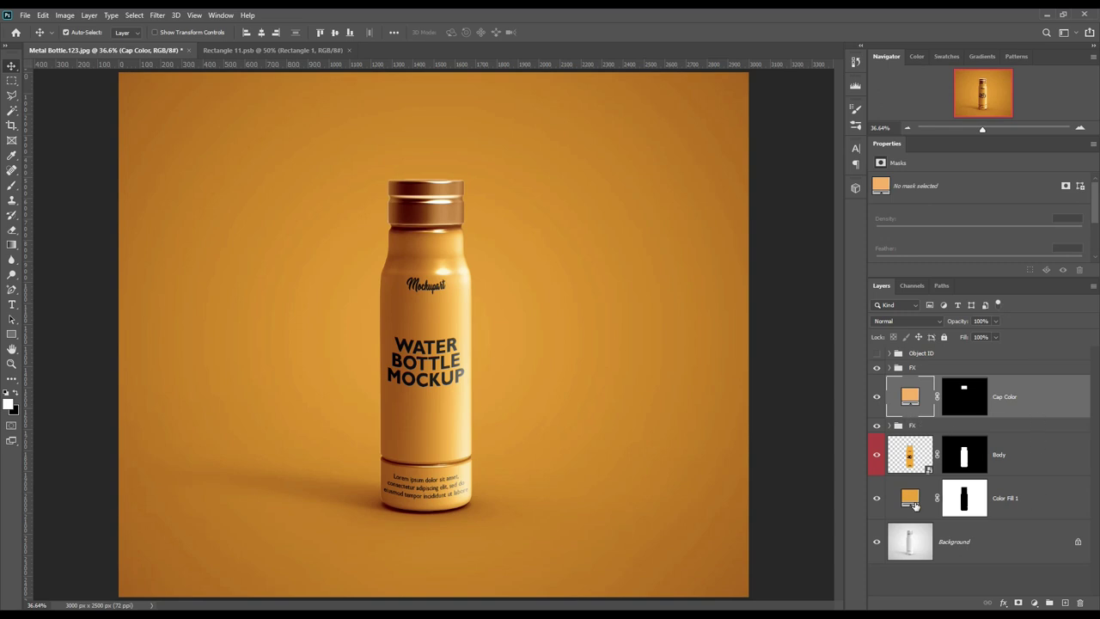
Step: Copy the masked Background area into Layer 1 and place it above Color Fill 1
{"action": "left_click", "coordinate": [966, 500], "text": "ctrl"}
{"action": "left_click", "coordinate": [986, 555]}
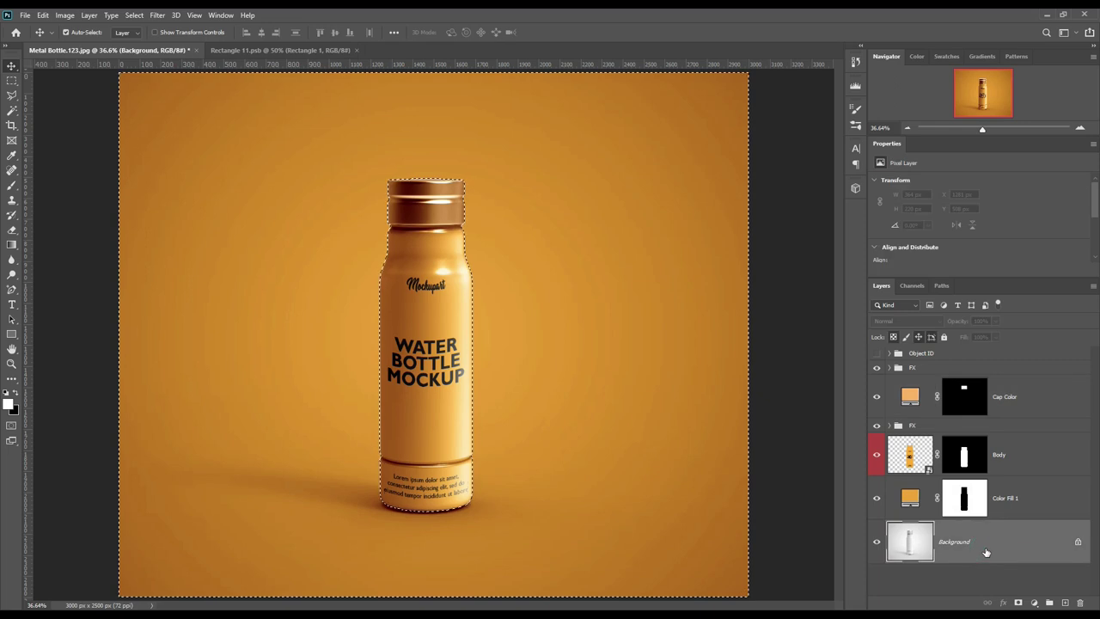
{"action": "key", "text": "ctrl+j"}
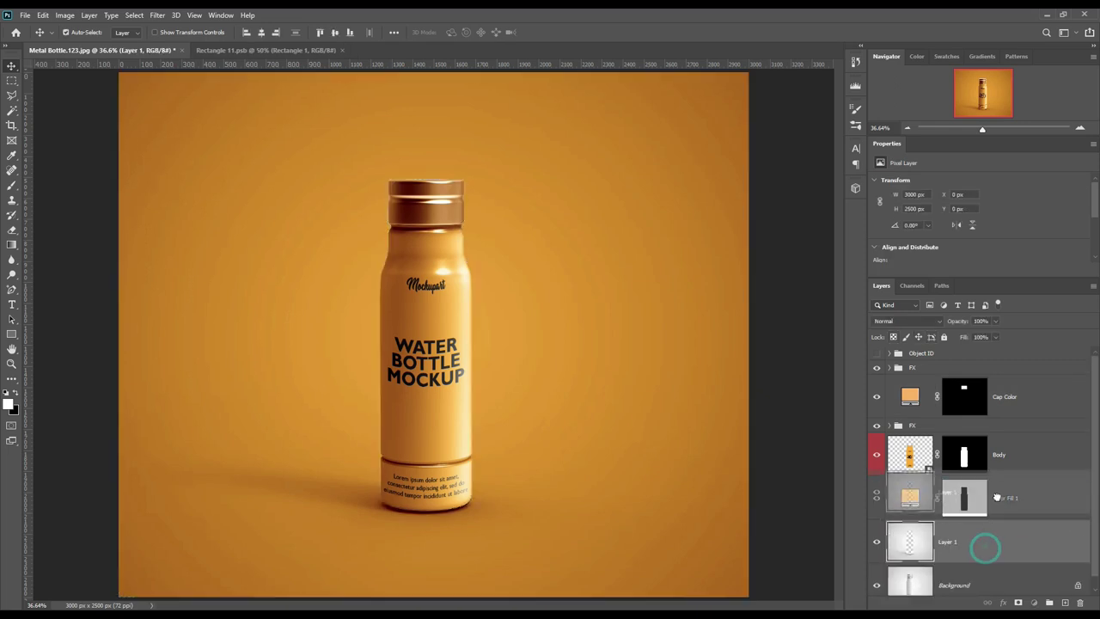
{"action": "left_click_drag", "start_coordinate": [986, 553], "coordinate": [1001, 494]}
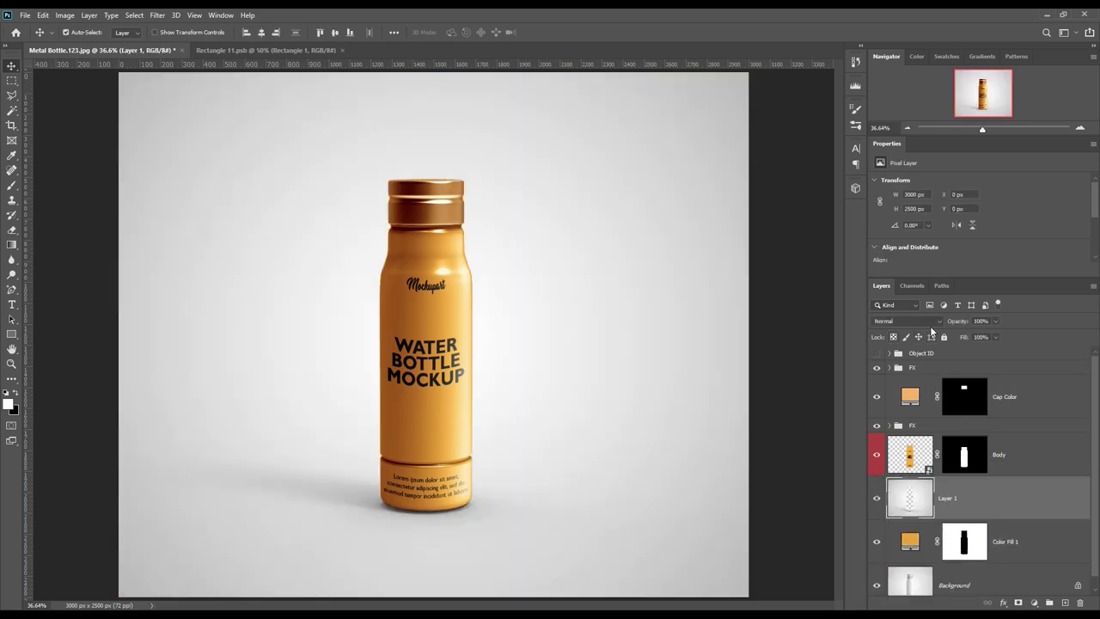
Step: Blend Layer 1 in Color Burn mode at 24% fill
{"action": "left_click", "coordinate": [931, 324]}
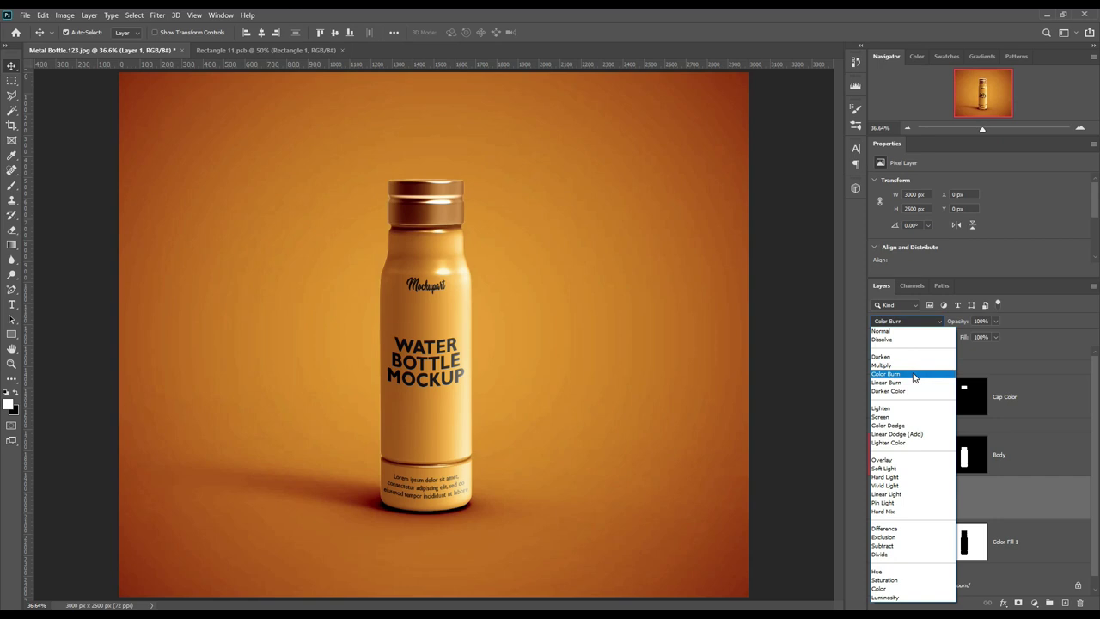
{"action": "left_click", "coordinate": [909, 374]}
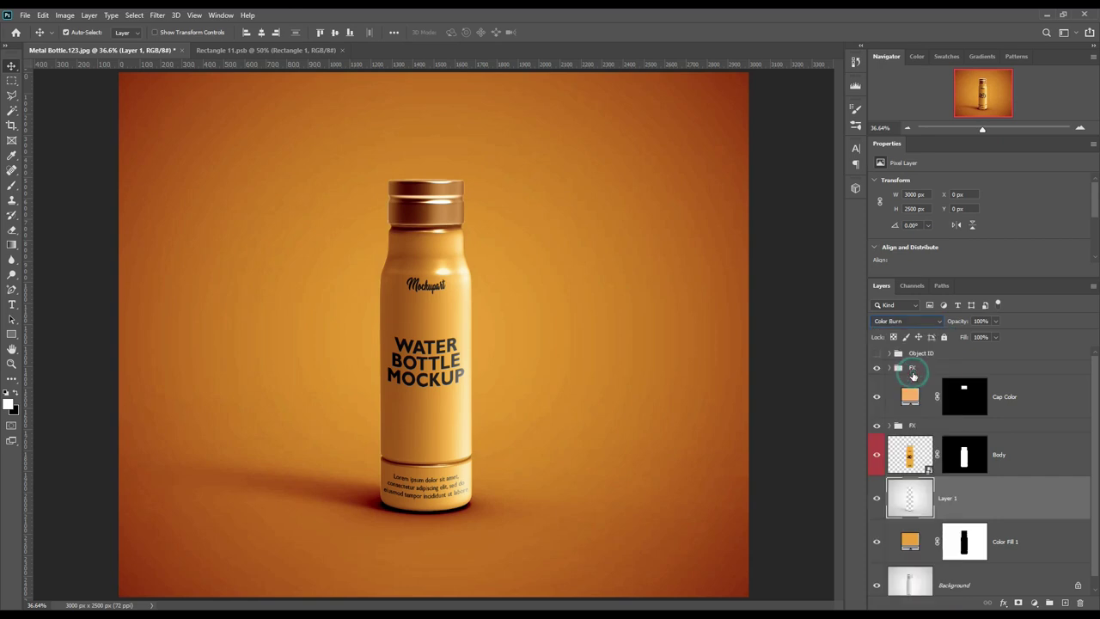
{"action": "left_click_drag", "start_coordinate": [961, 340], "coordinate": [954, 339]}
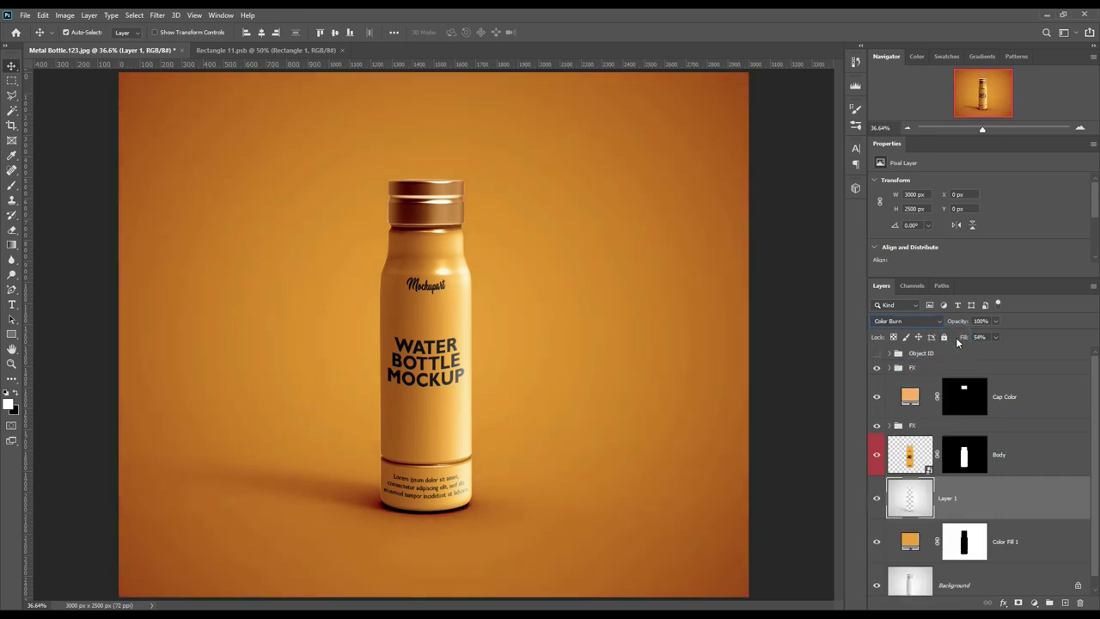
{"action": "left_click_drag", "start_coordinate": [958, 341], "coordinate": [962, 340]}
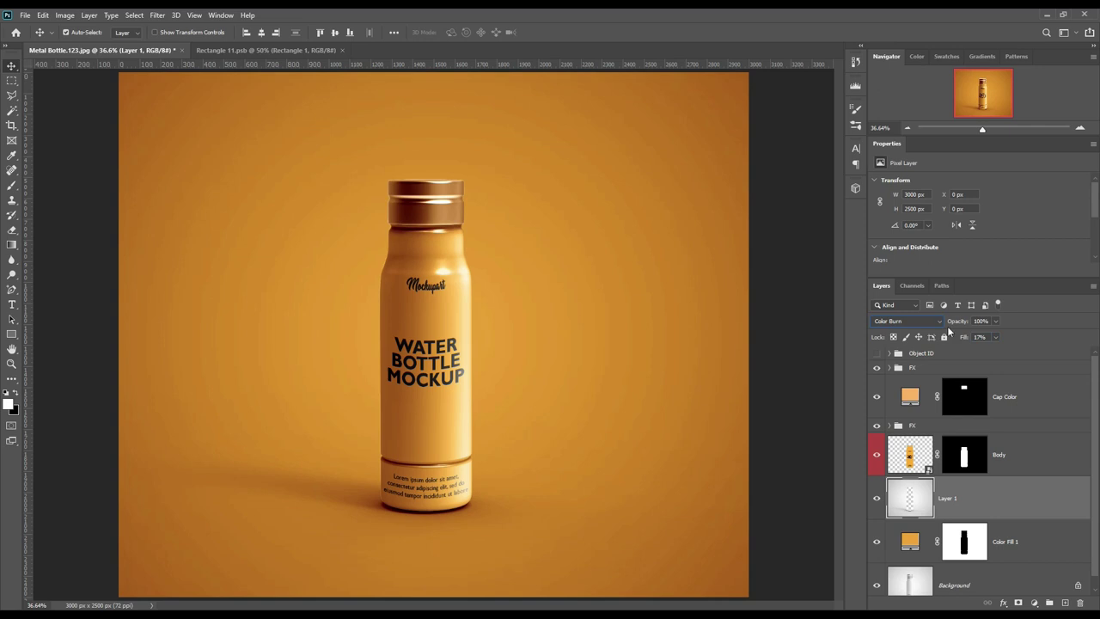
{"action": "left_click", "coordinate": [907, 320]}
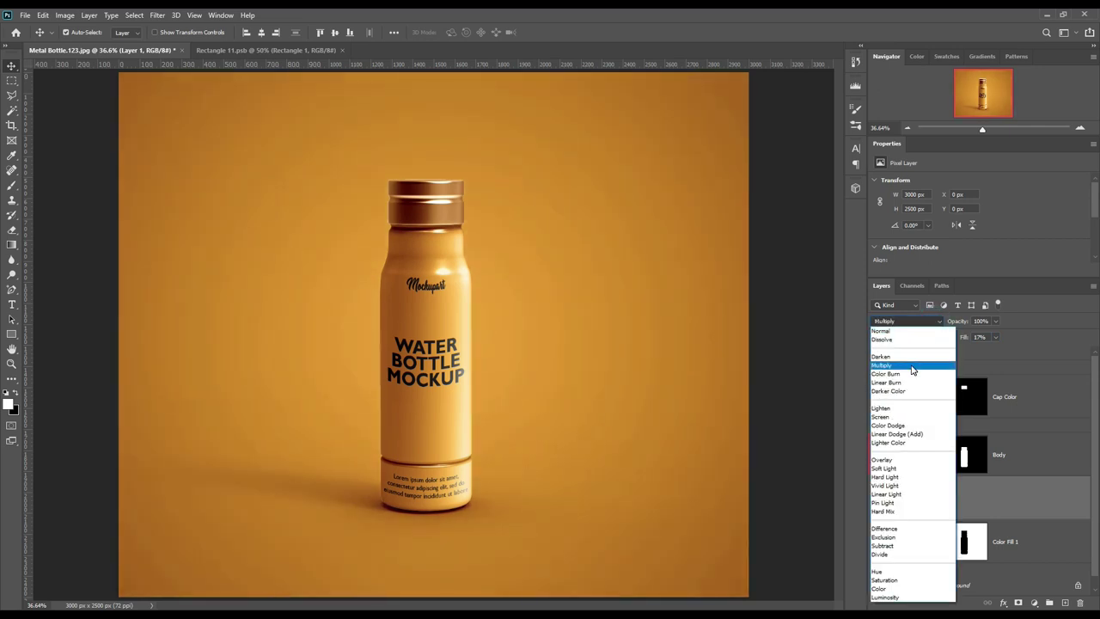
{"action": "left_click", "coordinate": [910, 374]}
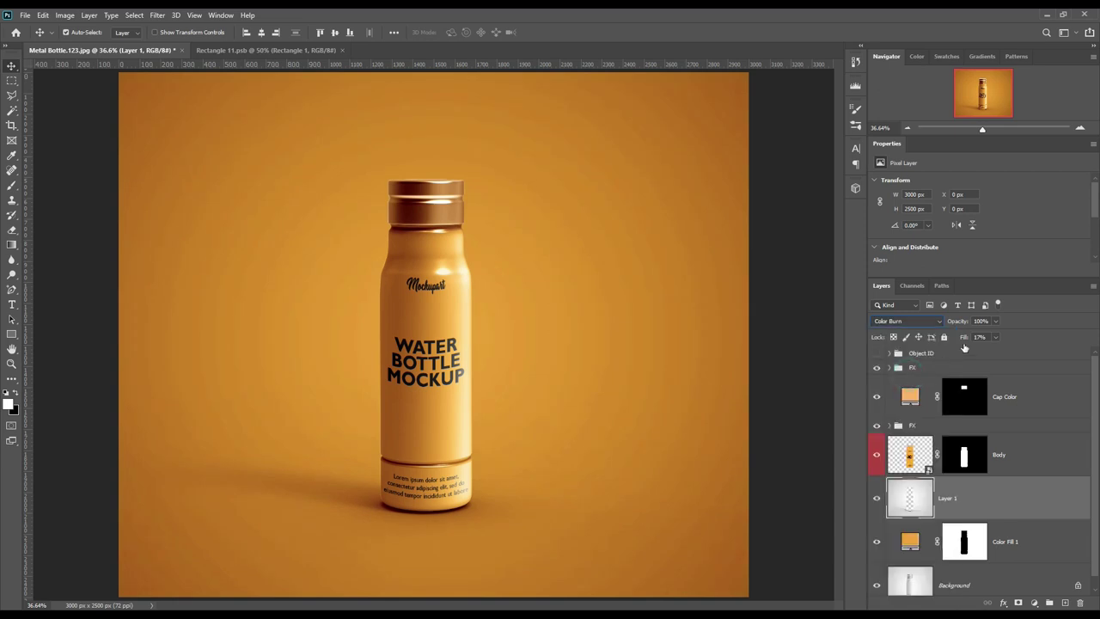
{"action": "left_click_drag", "start_coordinate": [963, 339], "coordinate": [1001, 339]}
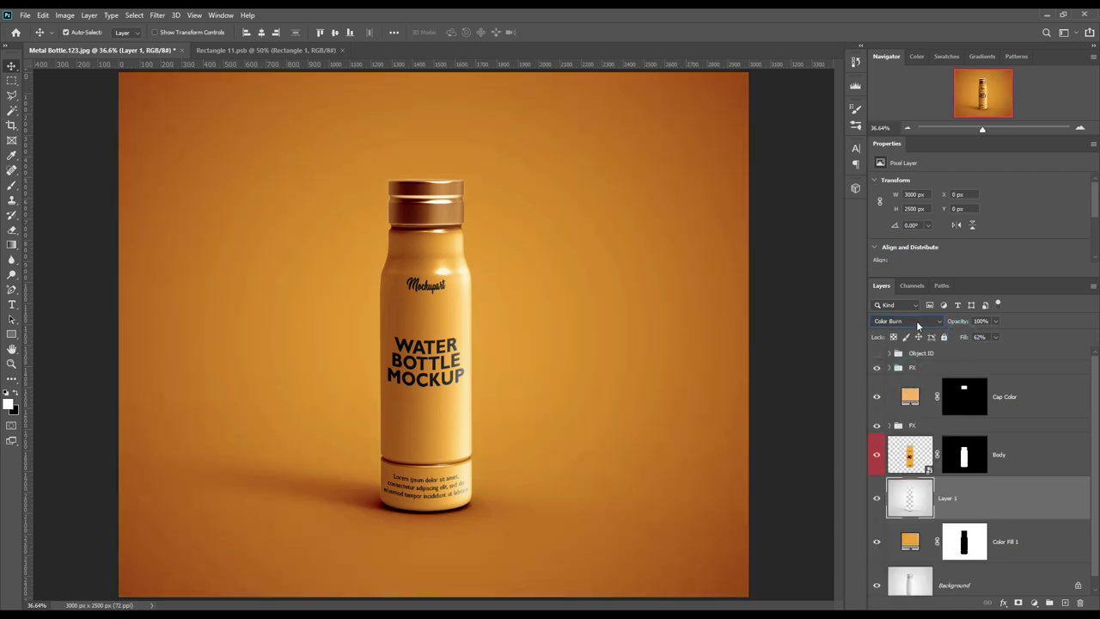
{"action": "left_click", "coordinate": [916, 321]}
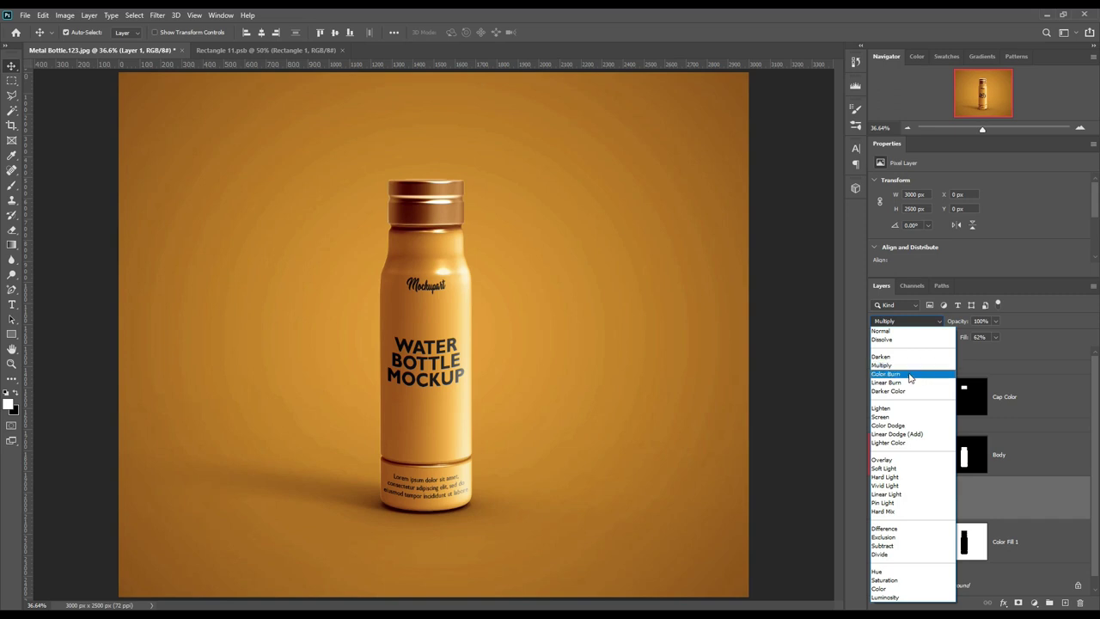
{"action": "left_click", "coordinate": [908, 379]}
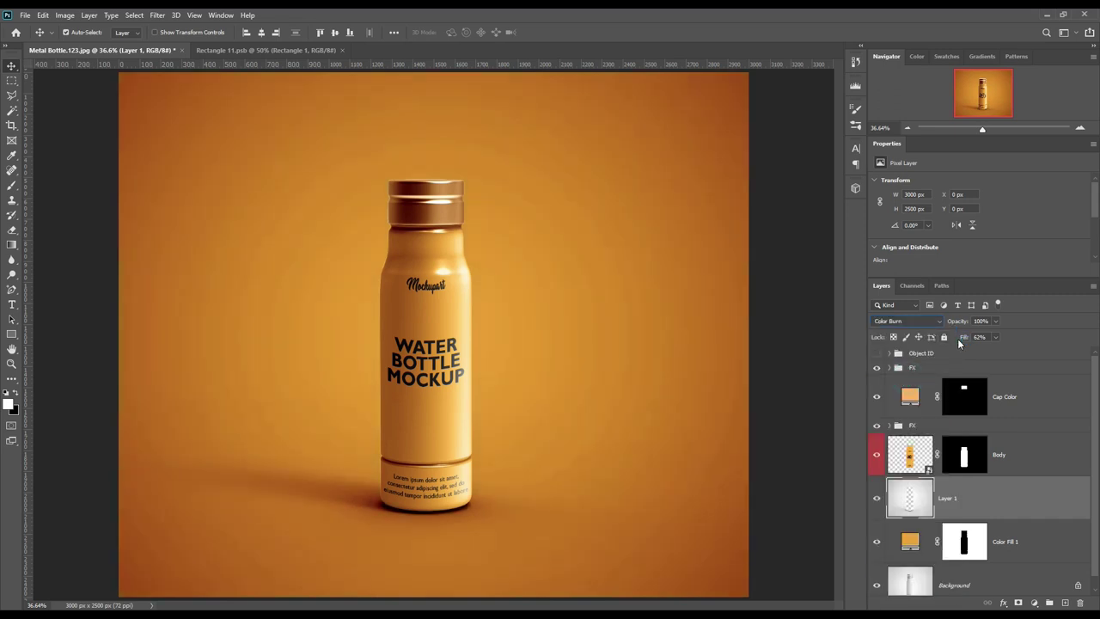
{"action": "left_click_drag", "start_coordinate": [962, 338], "coordinate": [952, 336]}
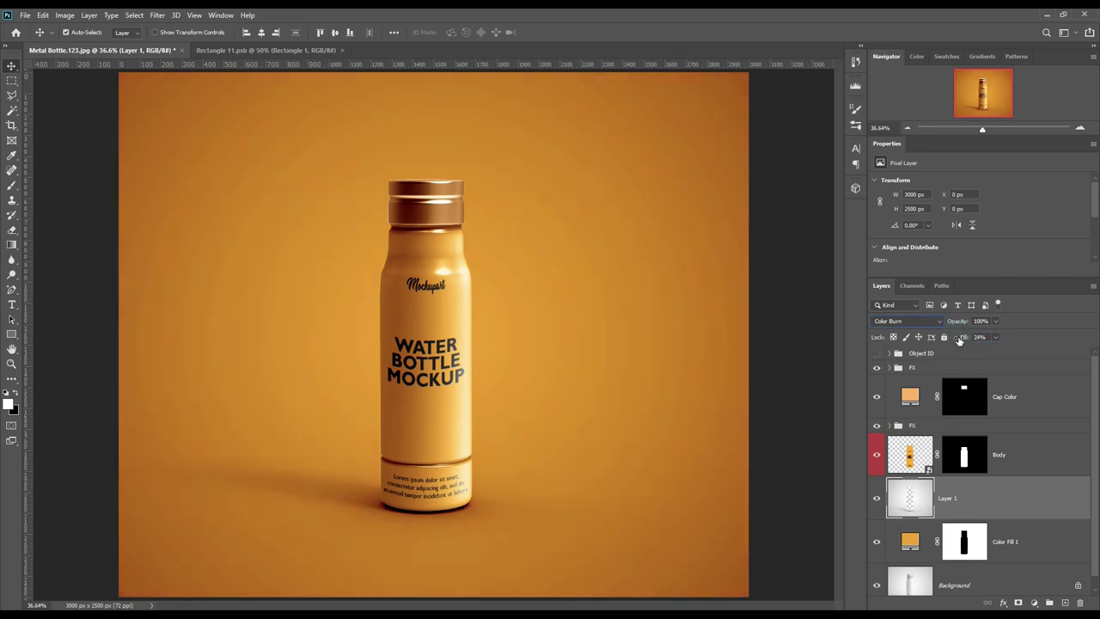
Step: Group Layer 1 and Color Fill 1 together and name the group BG
{"action": "scroll", "coordinate": [1029, 472], "scroll_direction": "down", "scroll_amount": 1}
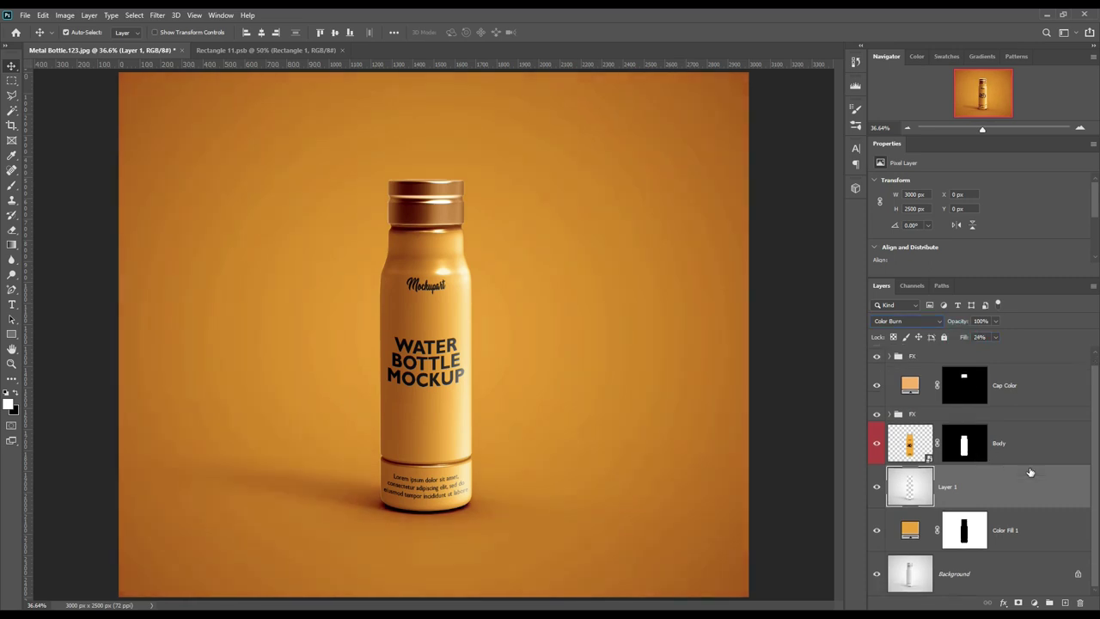
{"action": "left_click", "coordinate": [1036, 537], "text": "shift"}
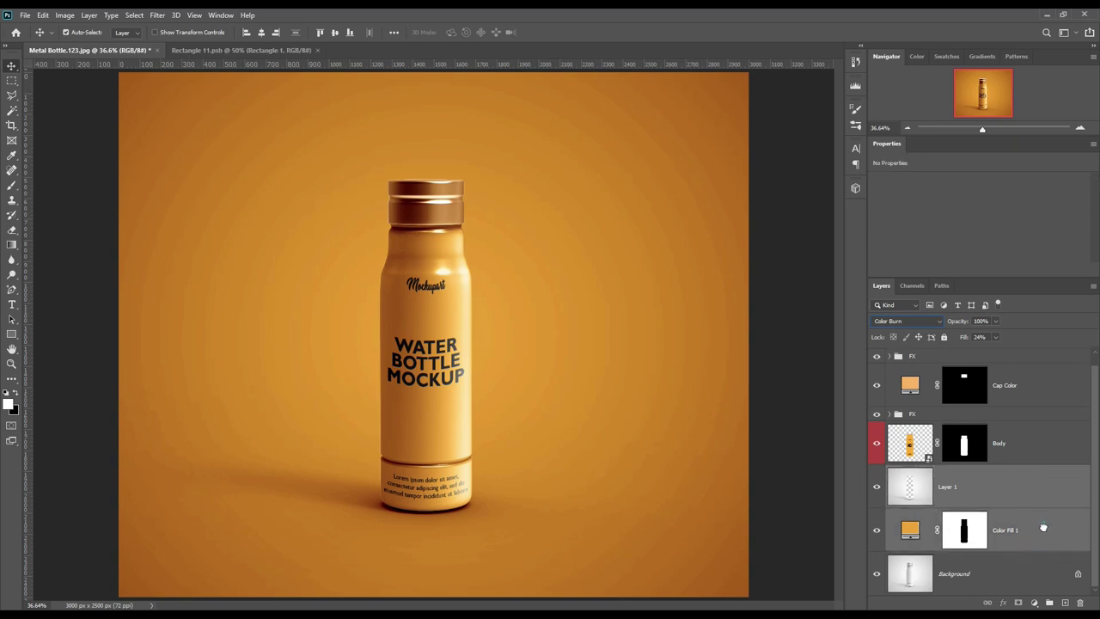
{"action": "left_click_drag", "start_coordinate": [1036, 536], "coordinate": [1049, 603]}
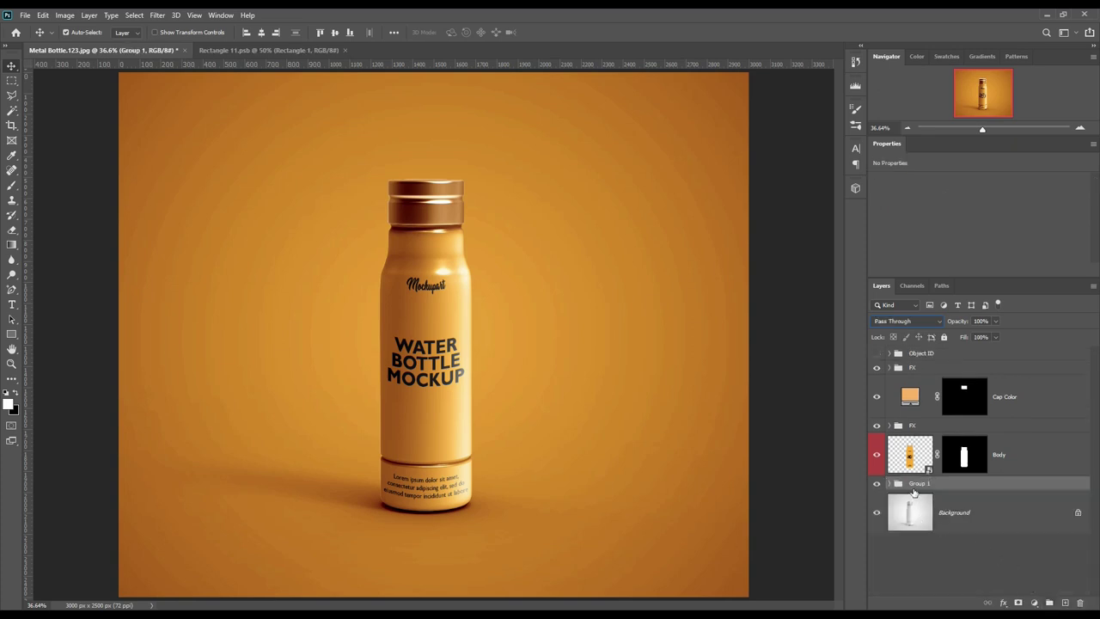
{"action": "double_click", "coordinate": [918, 484]}
{"action": "type", "text": "BG"}
{"action": "key", "text": "Return"}
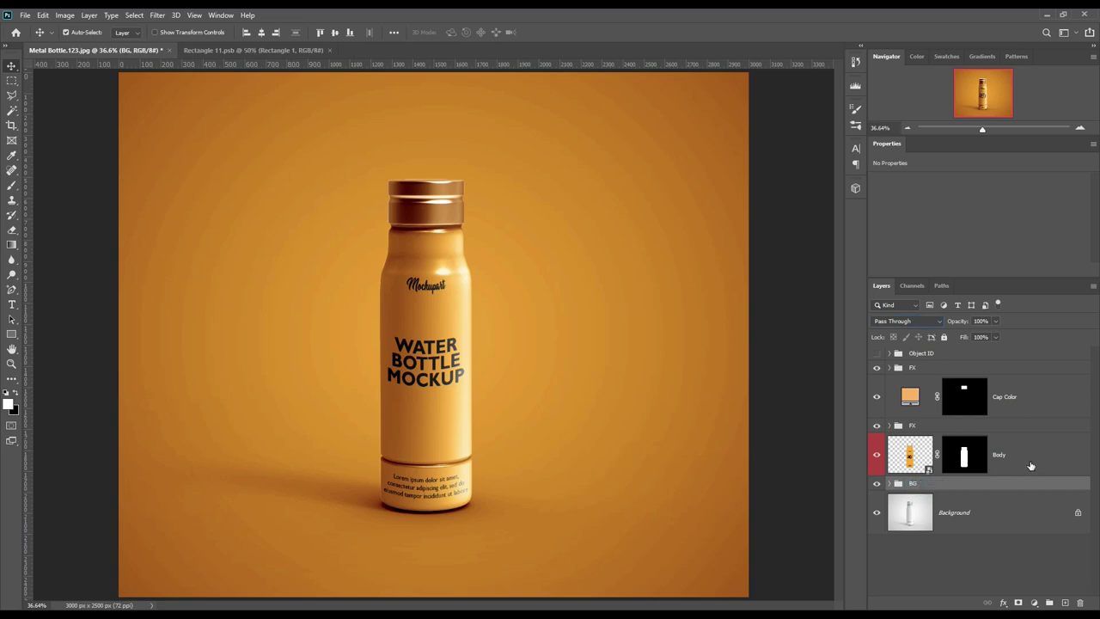